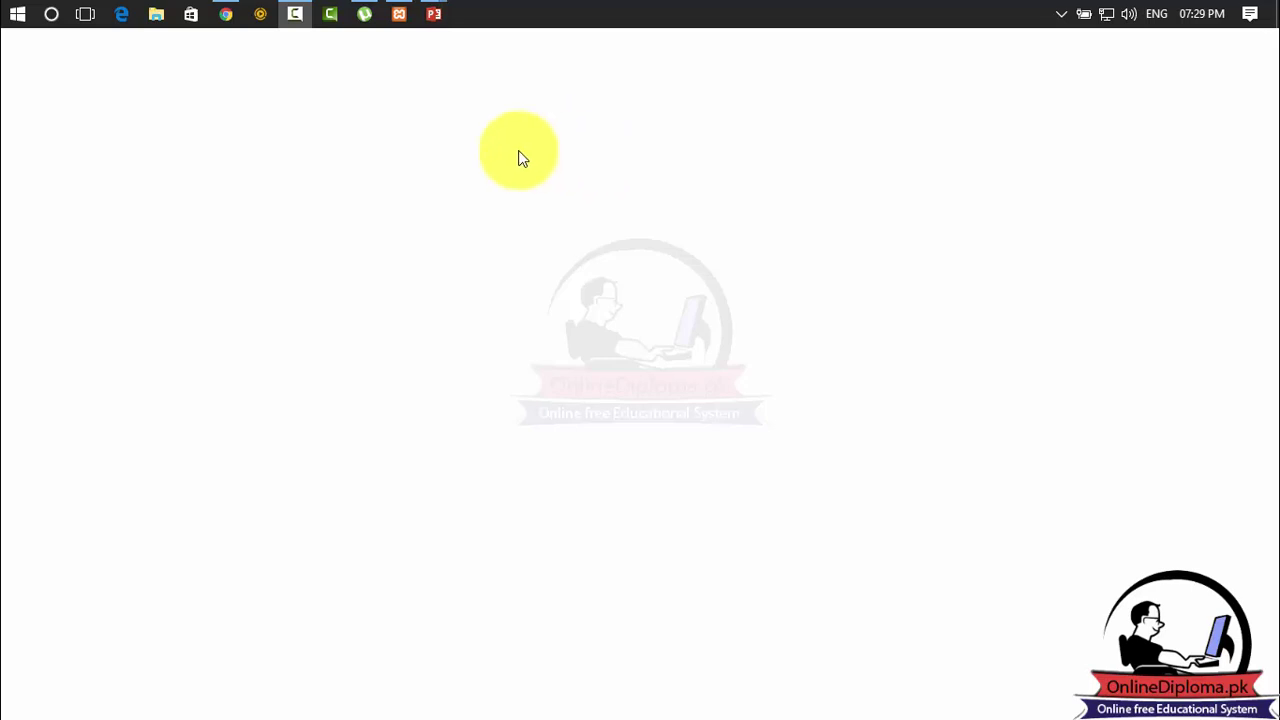
Step: Switch to Chrome and open the Widgets management page of the WordPress dashboard
left_click(229, 13)
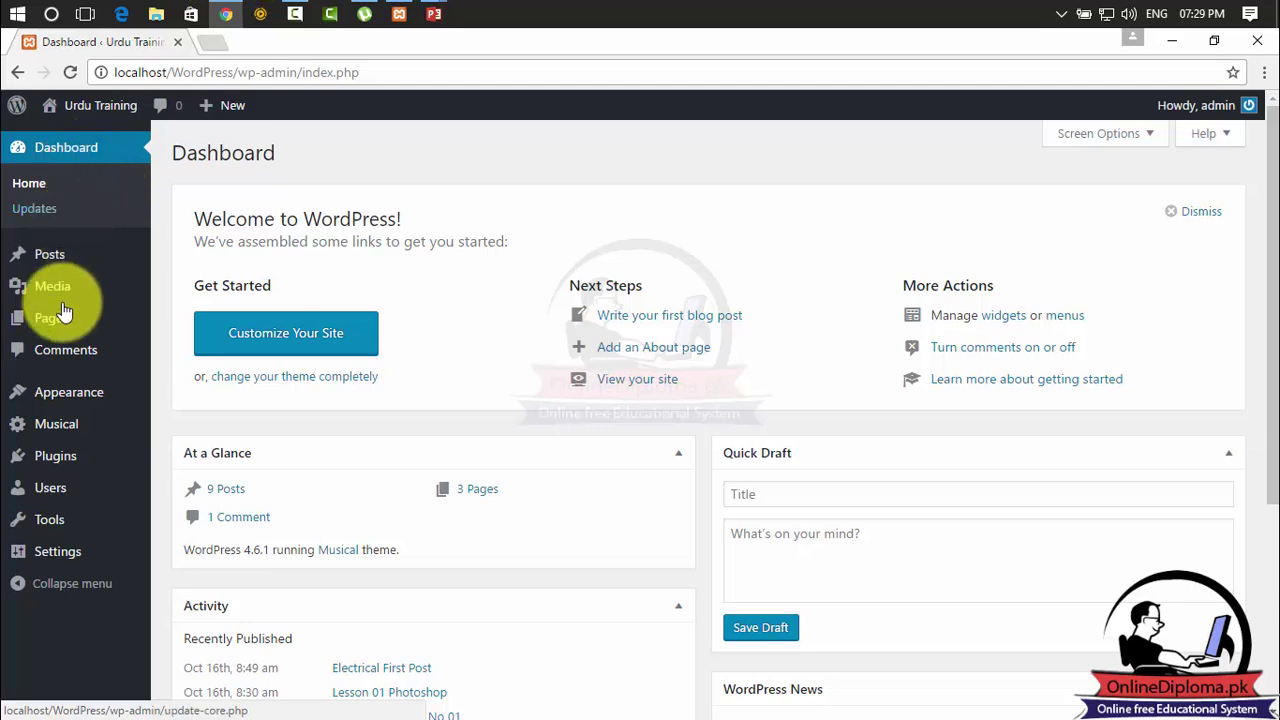
mouse_move(65, 395)
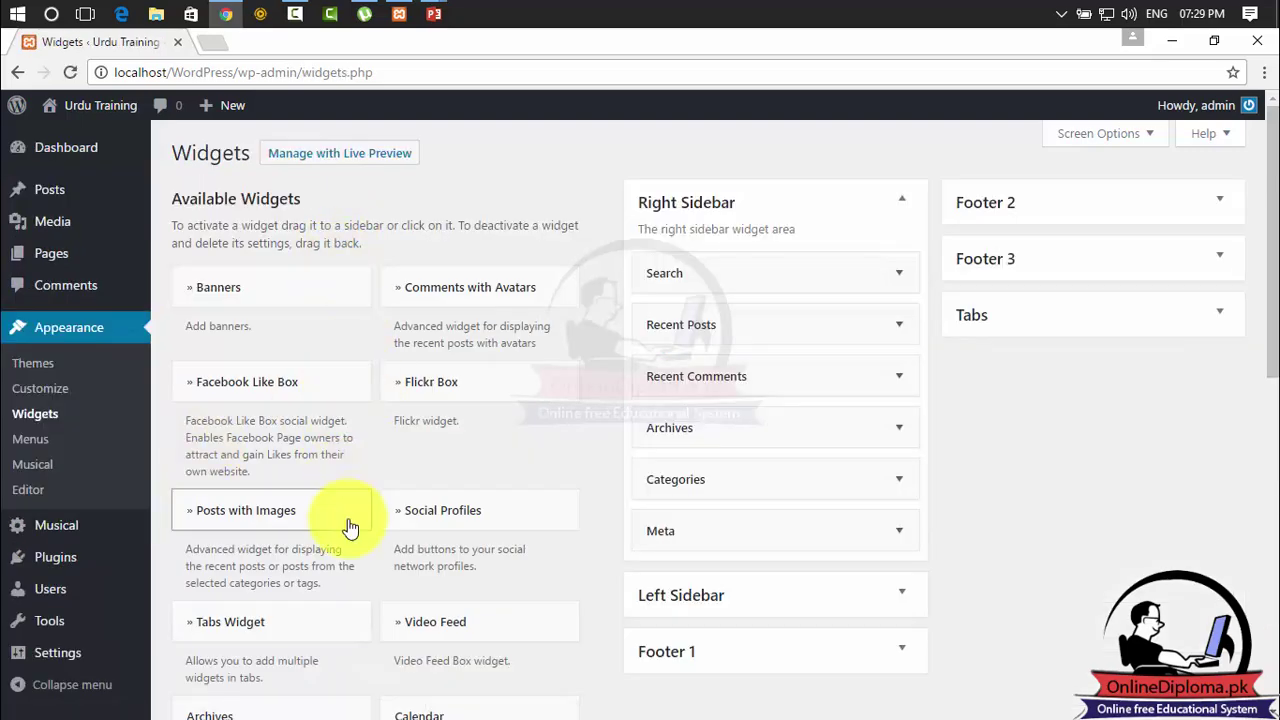
Step: Open the live Urdu Training site in a new browser tab and switch to it
right_click(95, 105)
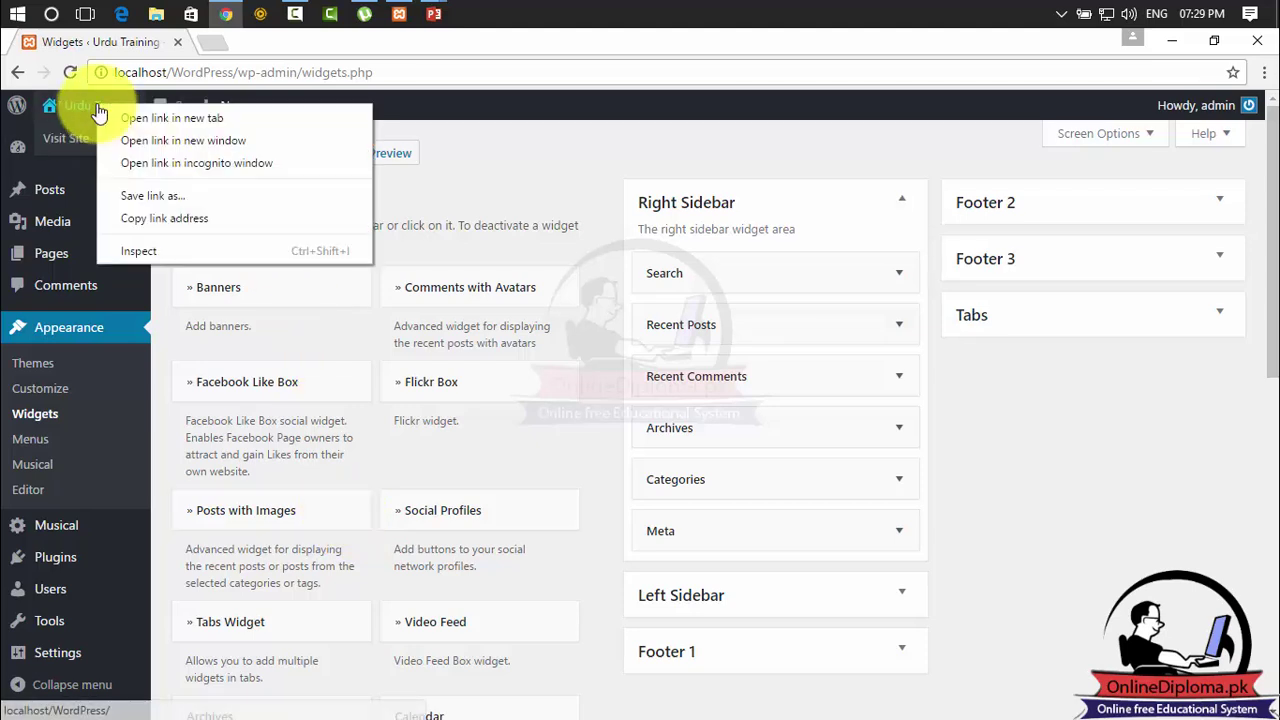
left_click(80, 146)
right_click(78, 146)
left_click(110, 160)
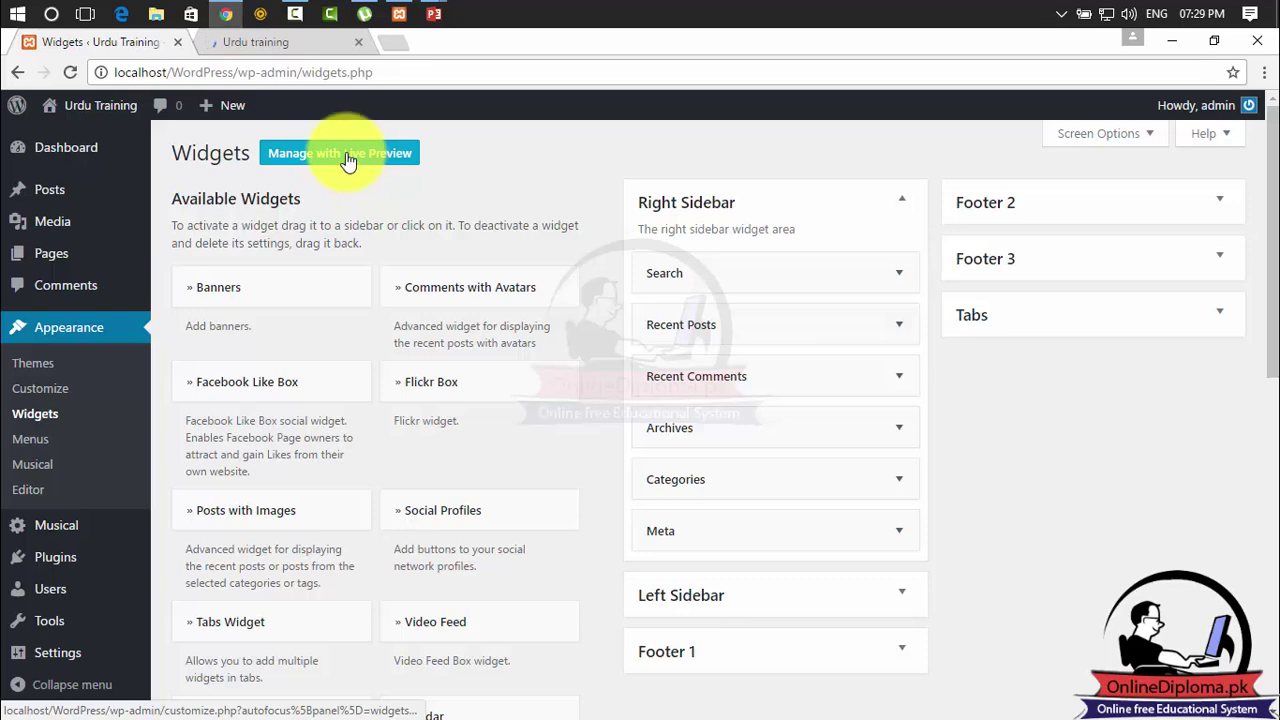
left_click(269, 43)
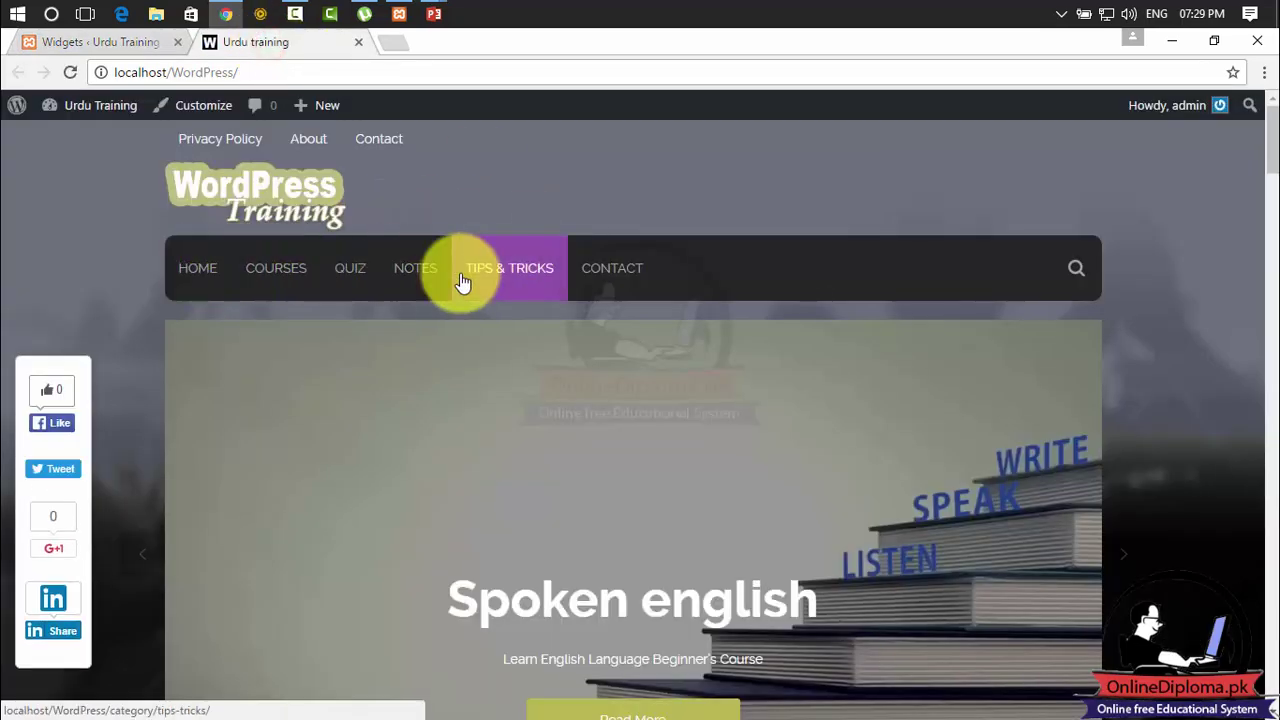
Step: Compare the sidebar and footer of the live site with the Right Sidebar area and the available widgets on the Widgets page
left_click_drag(1270, 163, 1273, 240)
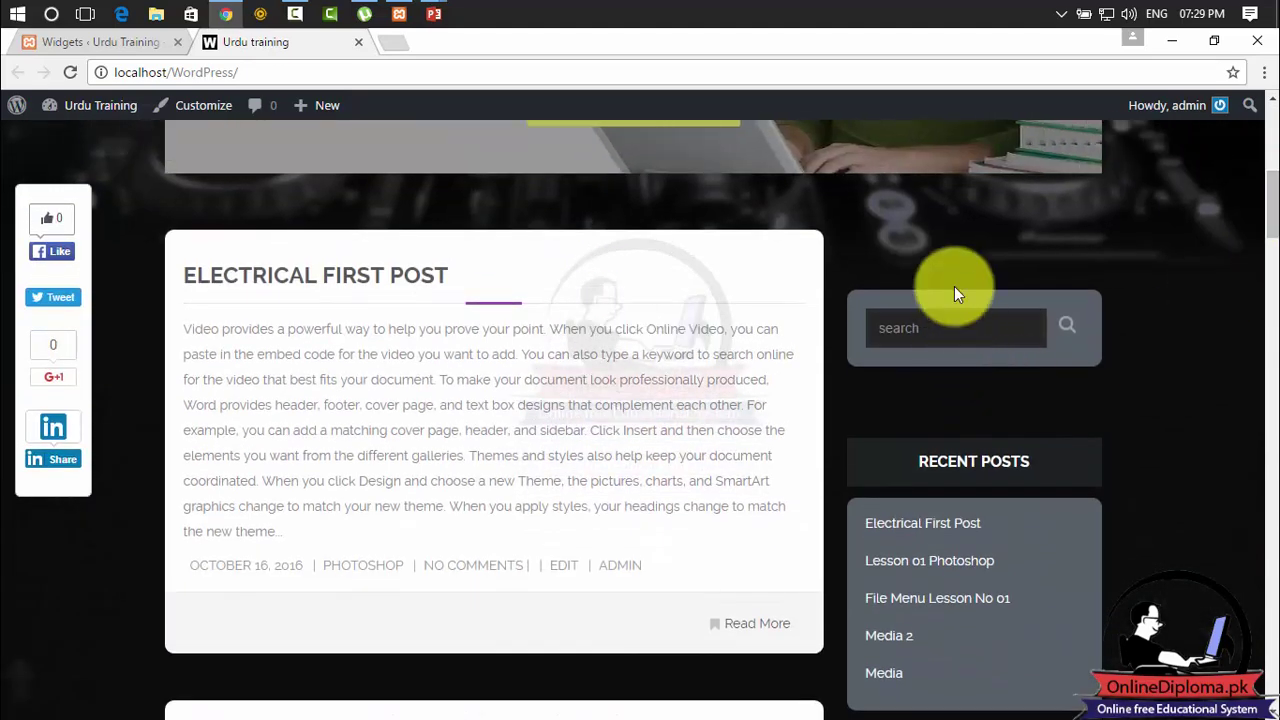
left_click_drag(1271, 214, 1273, 210)
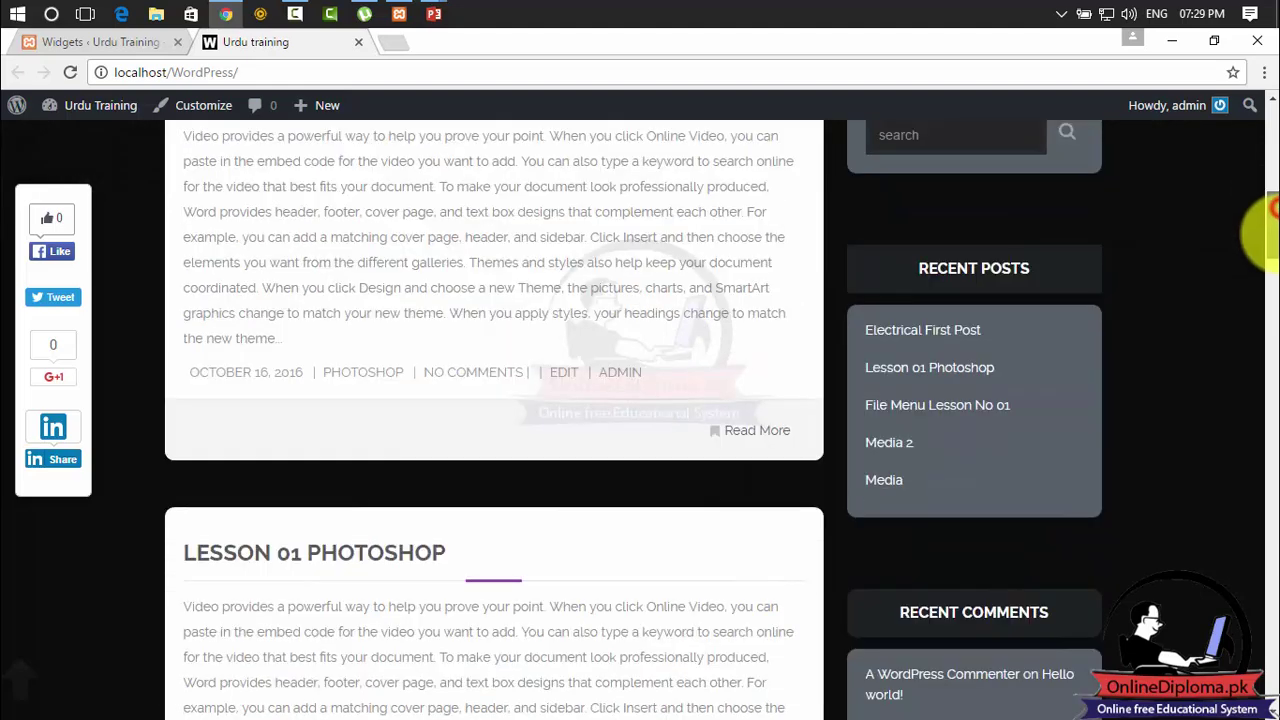
scroll(1272, 210, "down", 2)
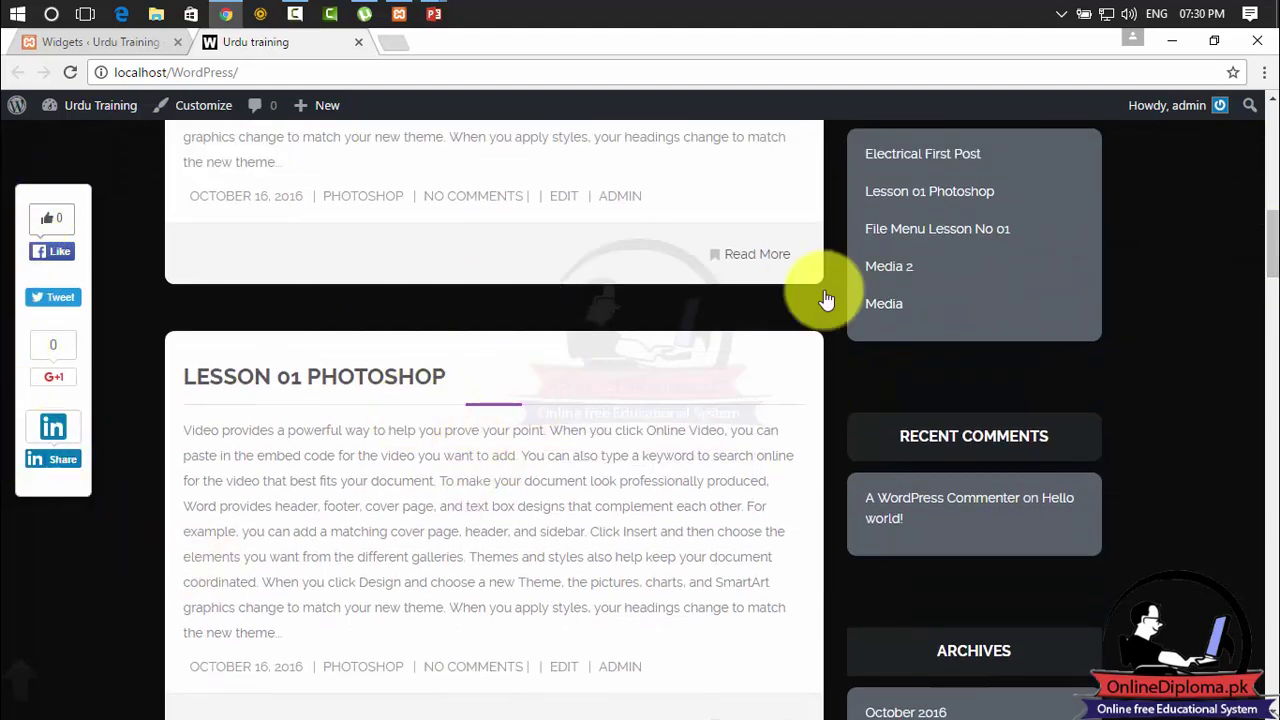
left_click_drag(1271, 236, 757, 414)
left_click(110, 42)
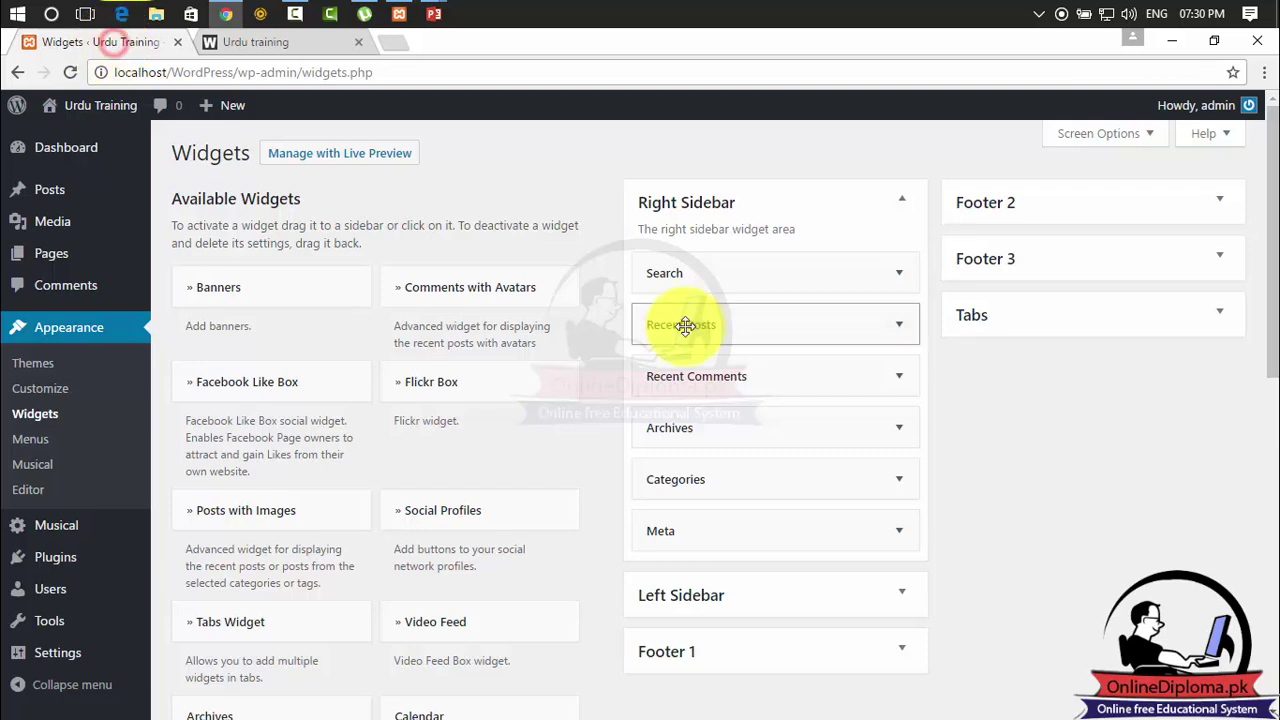
left_click_drag(1275, 318, 1268, 262)
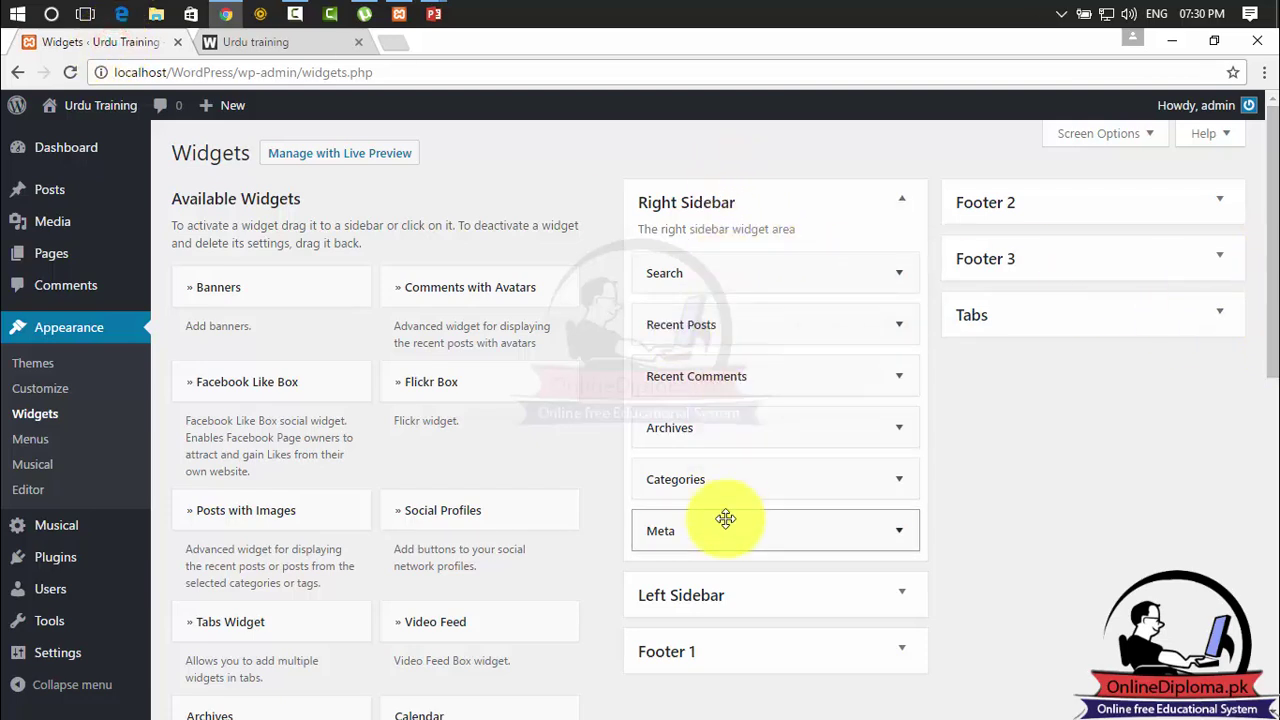
left_click(1276, 218)
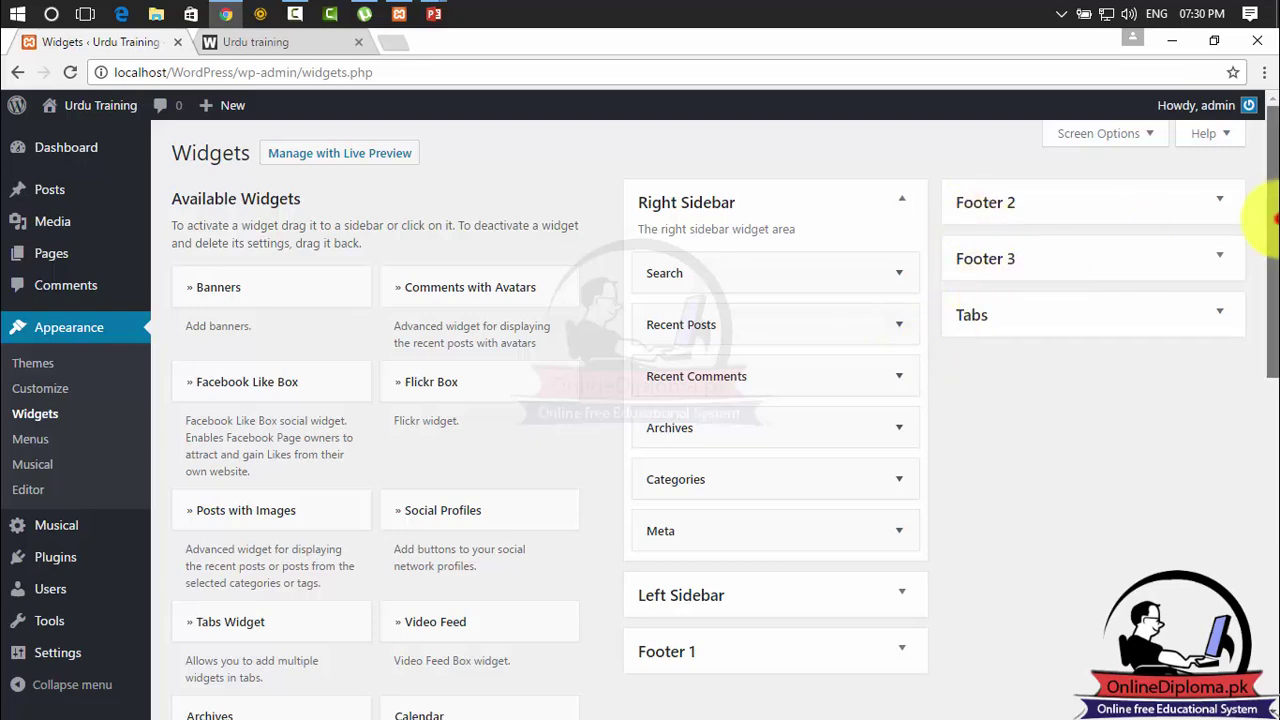
left_click_drag(1276, 218, 1272, 660)
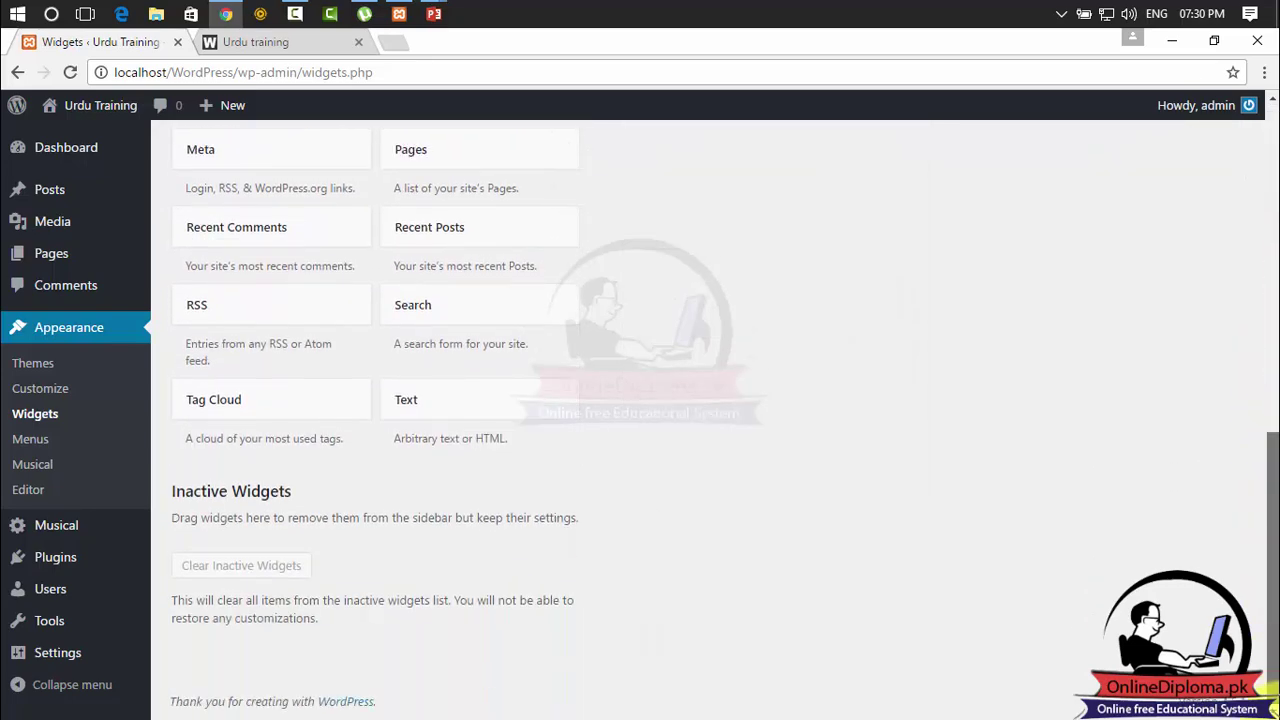
left_click_drag(1272, 512, 1268, 188)
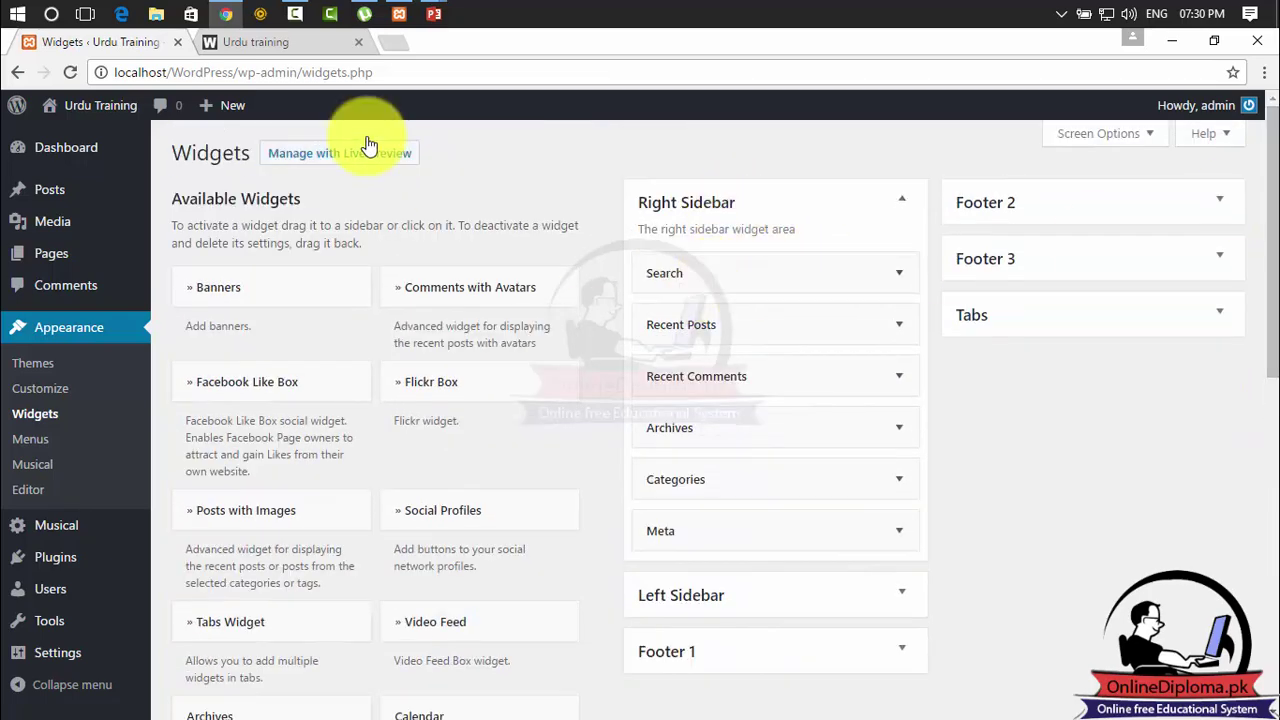
left_click(300, 42)
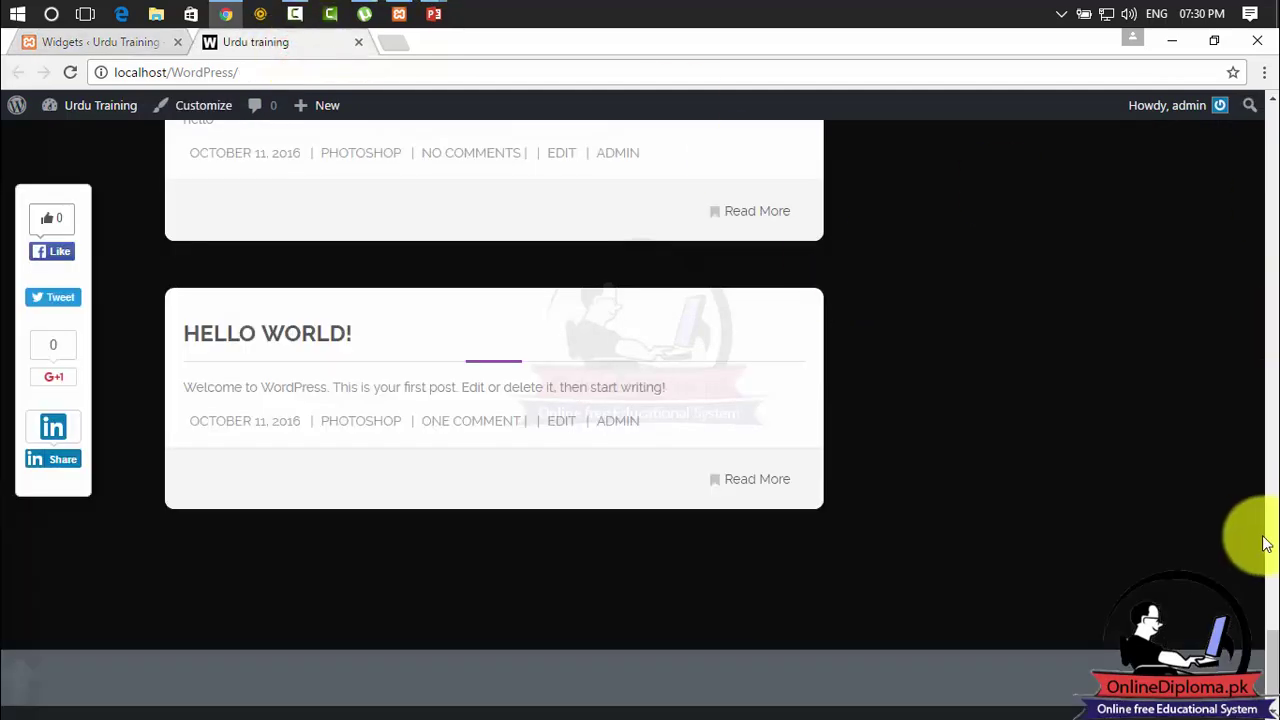
left_click_drag(1272, 660, 1260, 205)
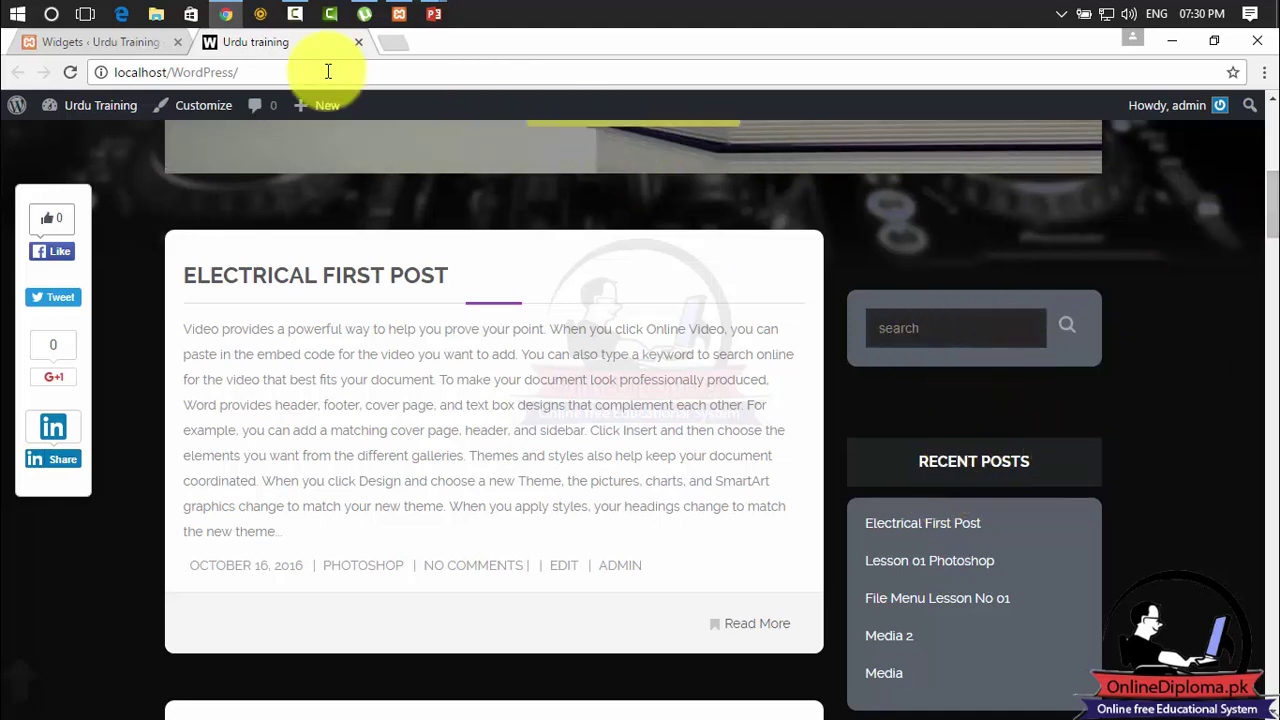
Step: On the Widgets page, move the Archives widget directly below Search in the Right Sidebar
left_click(152, 40)
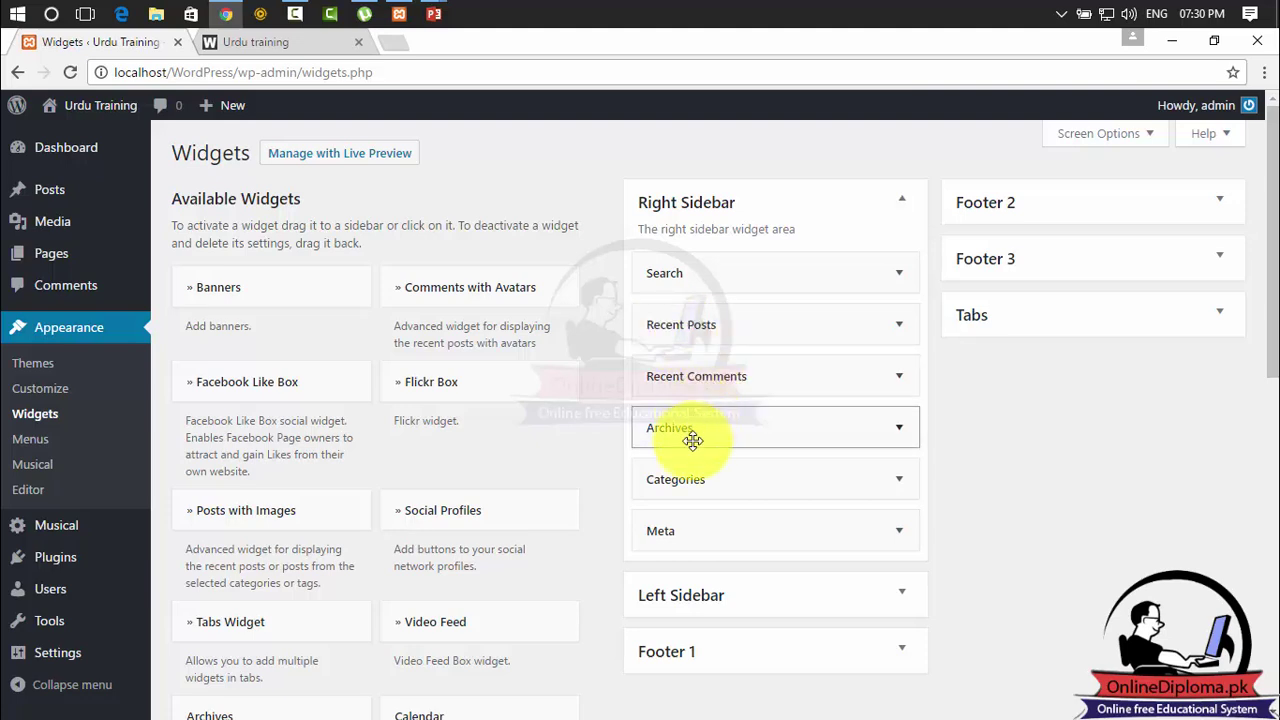
left_click_drag(693, 441, 754, 334)
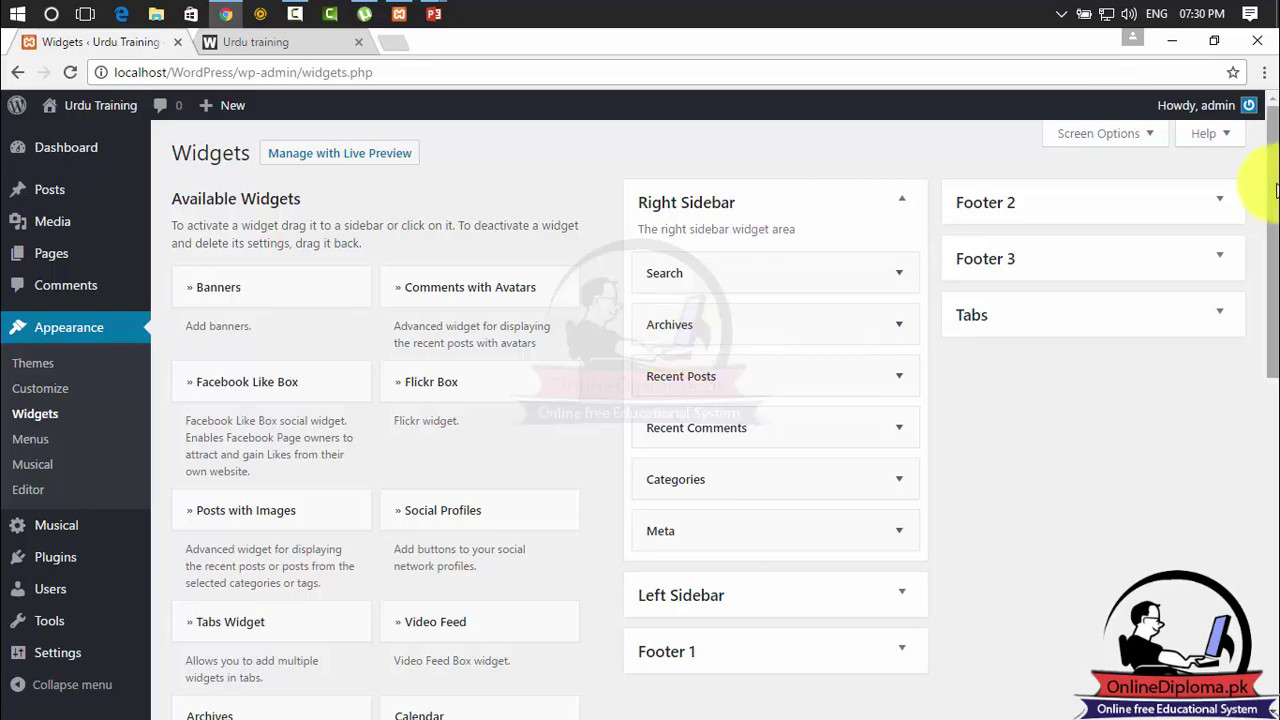
Step: Look through the available and inactive widgets and check the page's Screen Options
left_click_drag(1276, 193, 1274, 578)
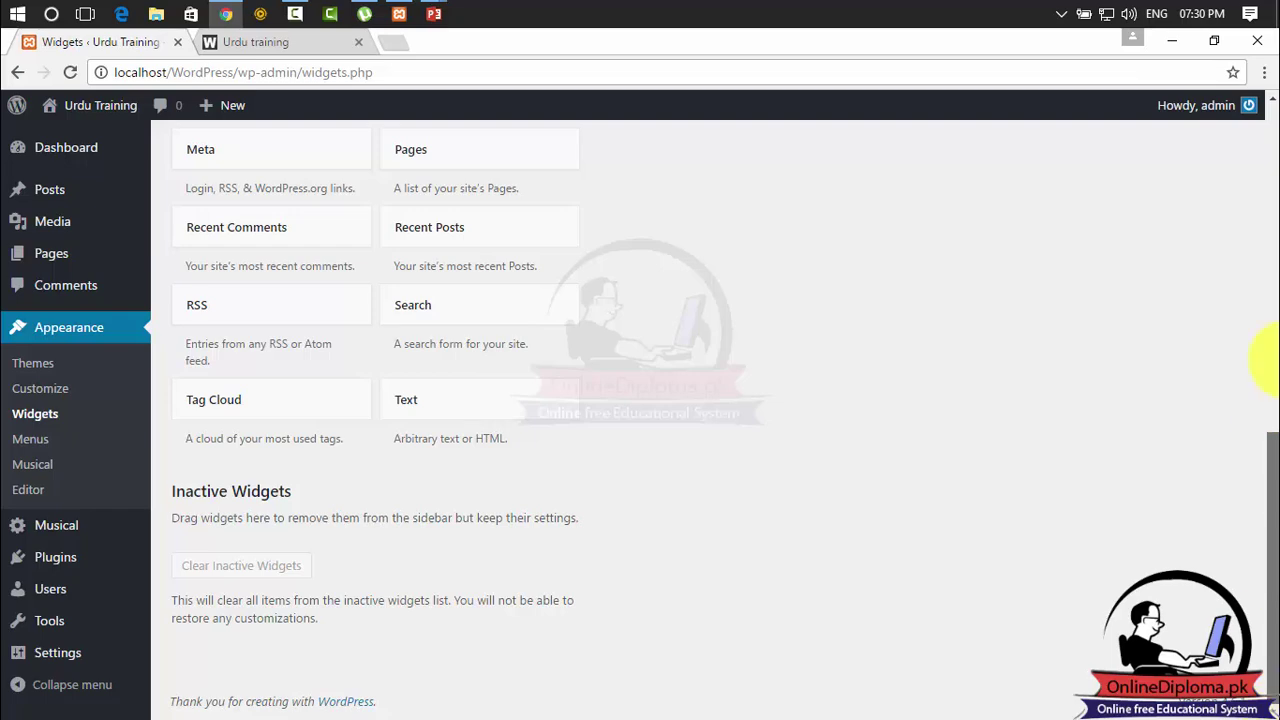
left_click_drag(1271, 358, 1270, 140)
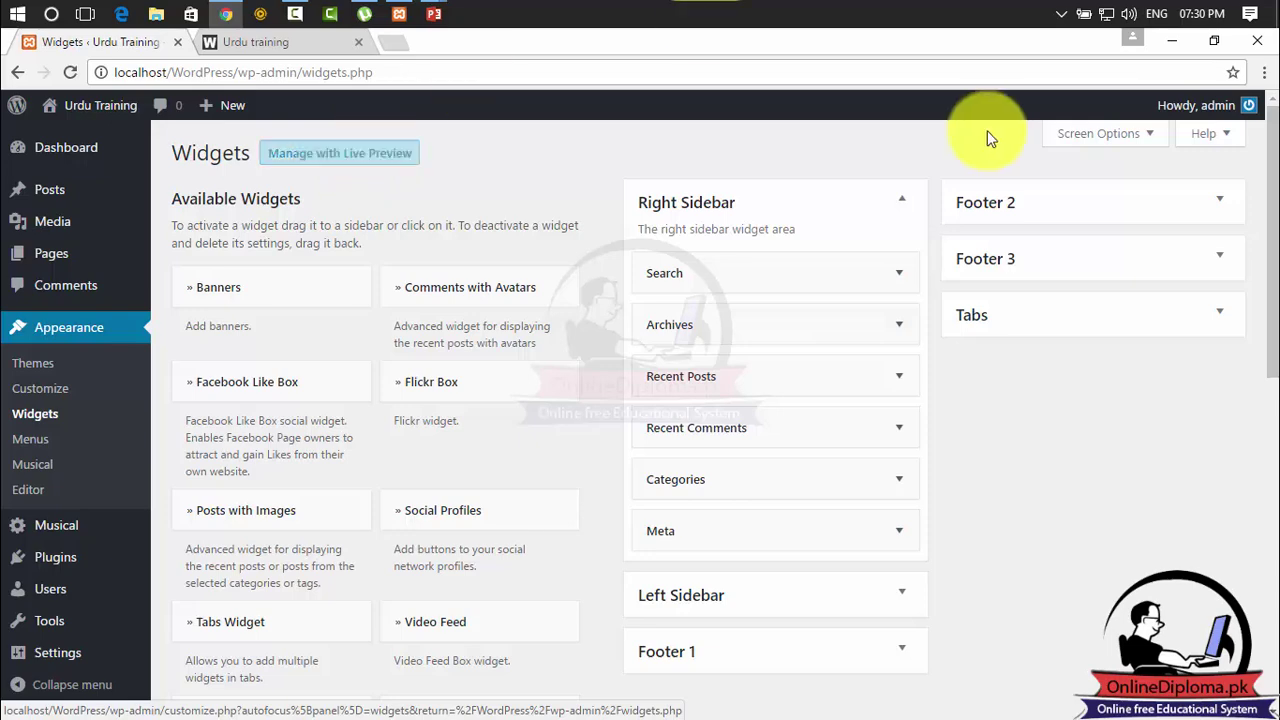
left_click(1150, 137)
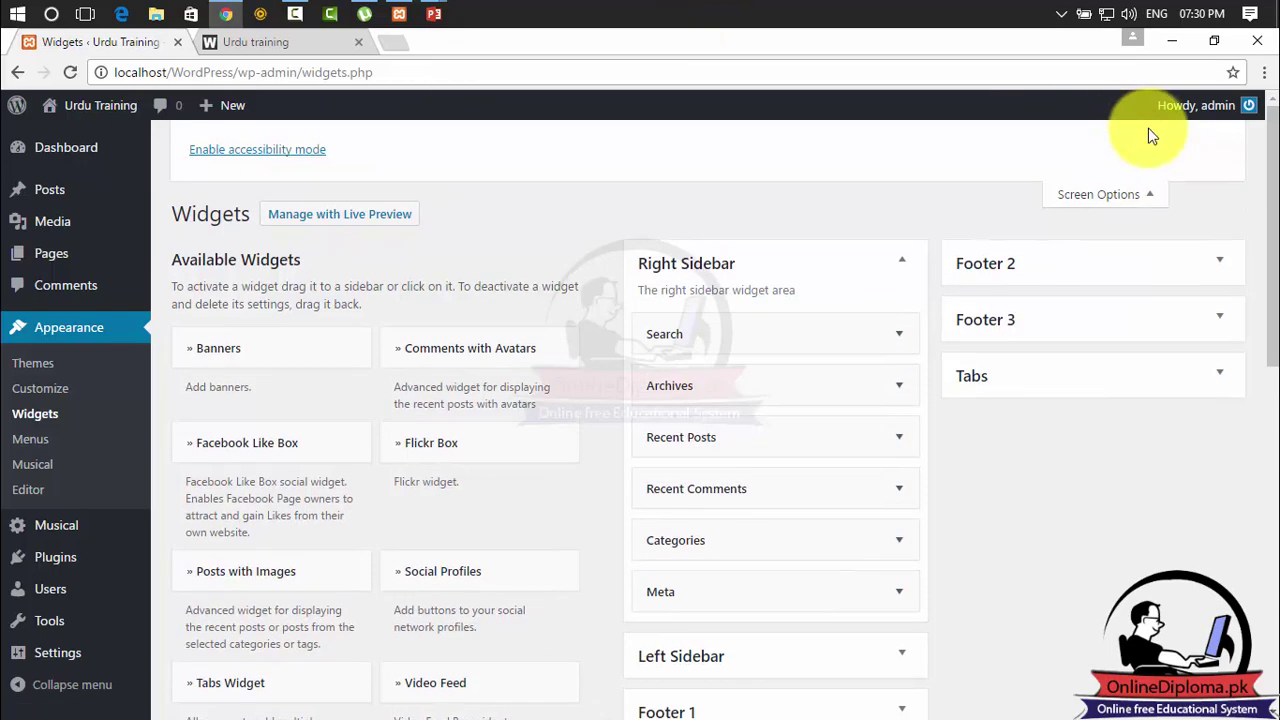
left_click(1152, 195)
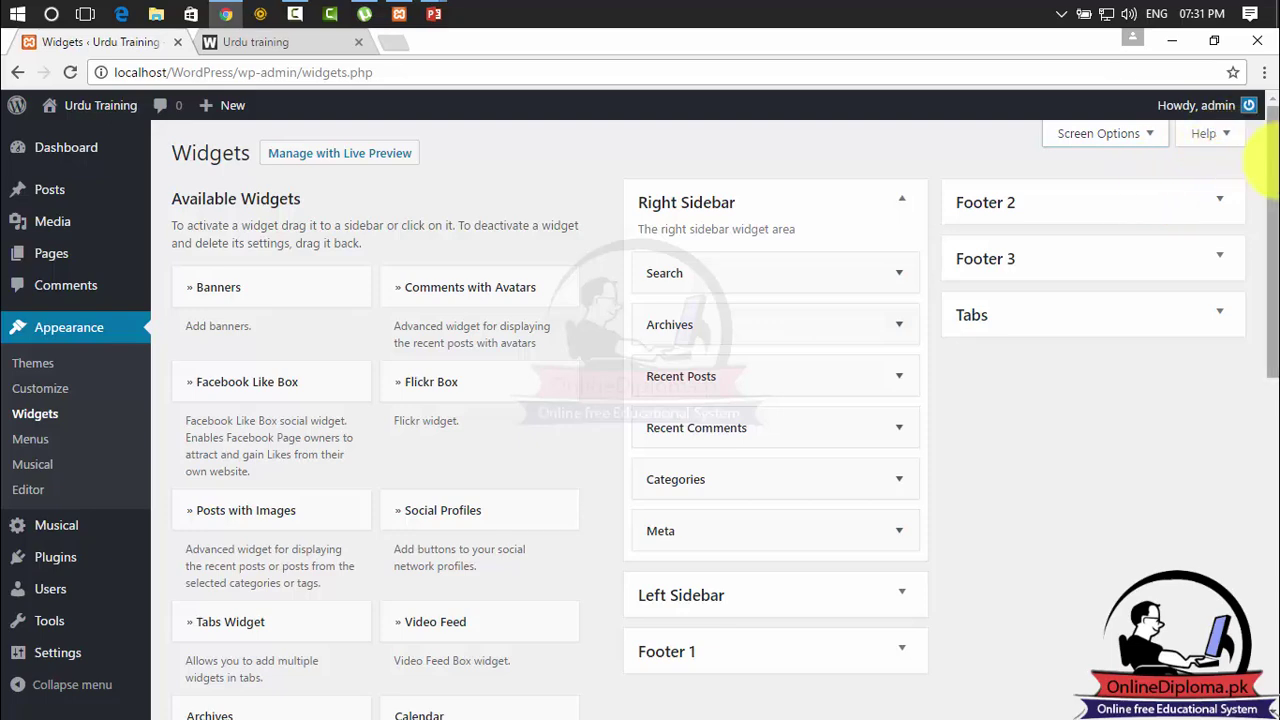
left_click_drag(1270, 180, 1257, 40)
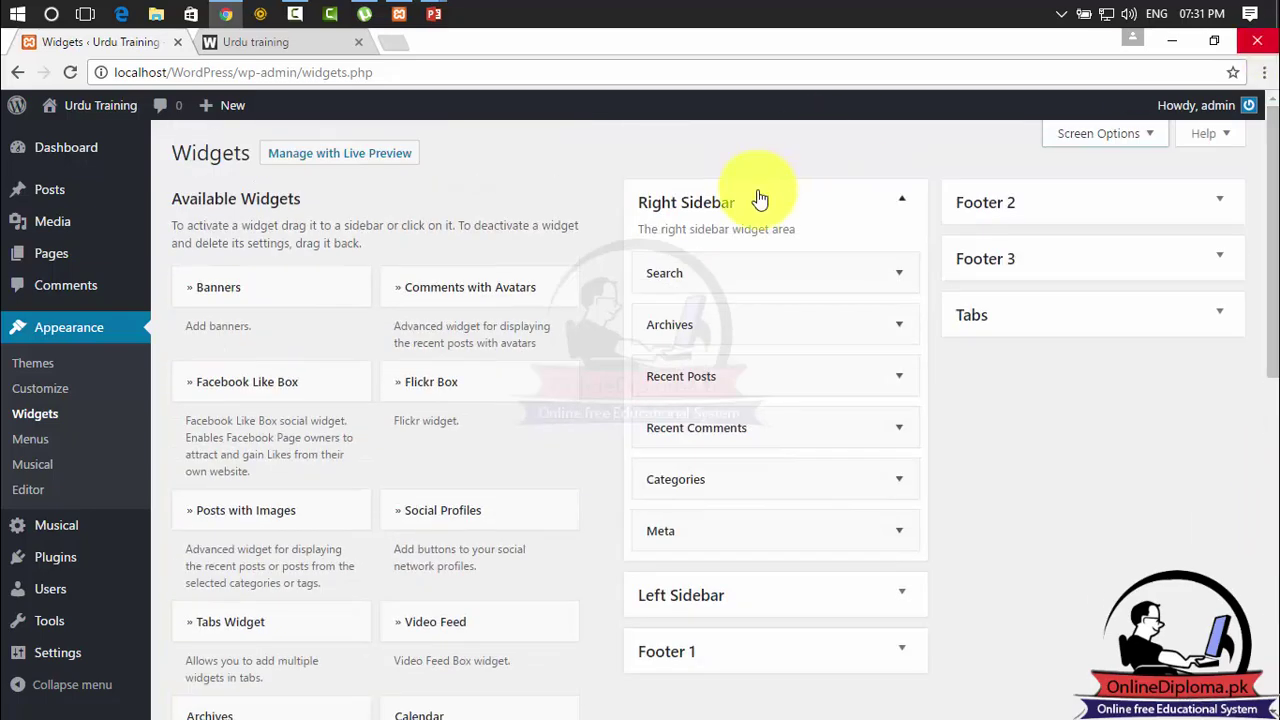
Step: Reload the live site and check the Archives widget's position in its sidebar
left_click(210, 42)
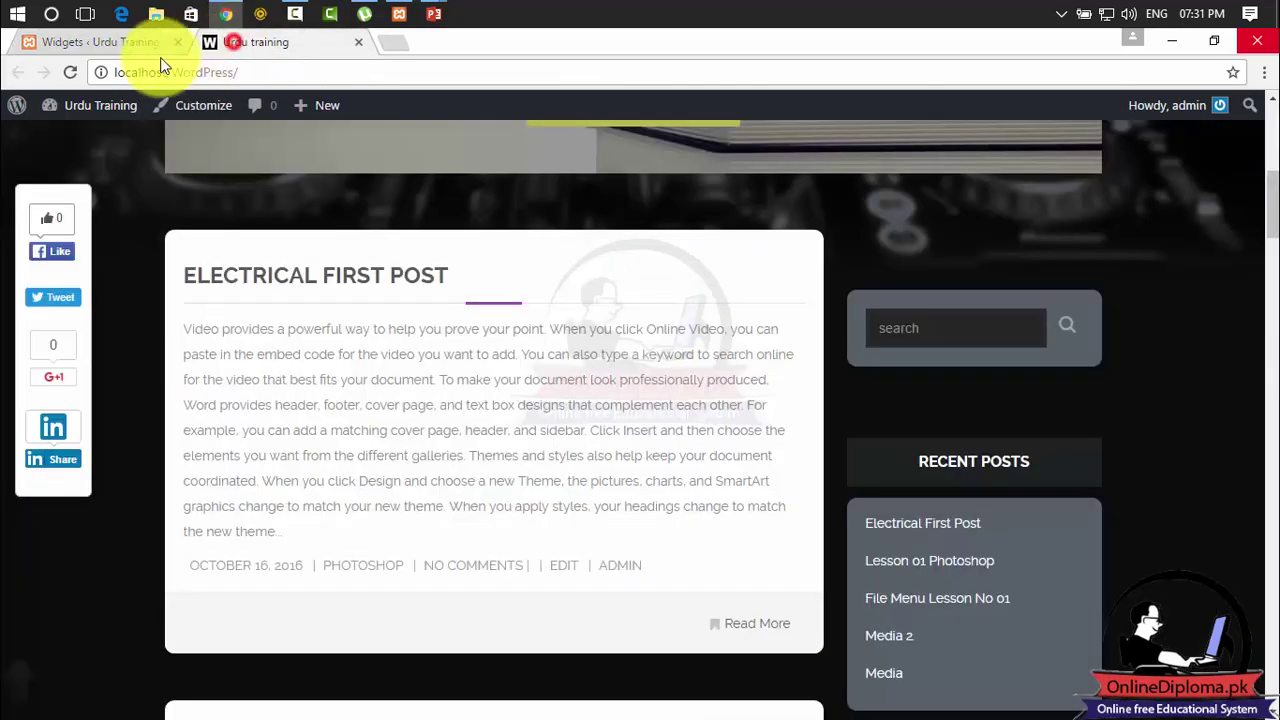
left_click(68, 72)
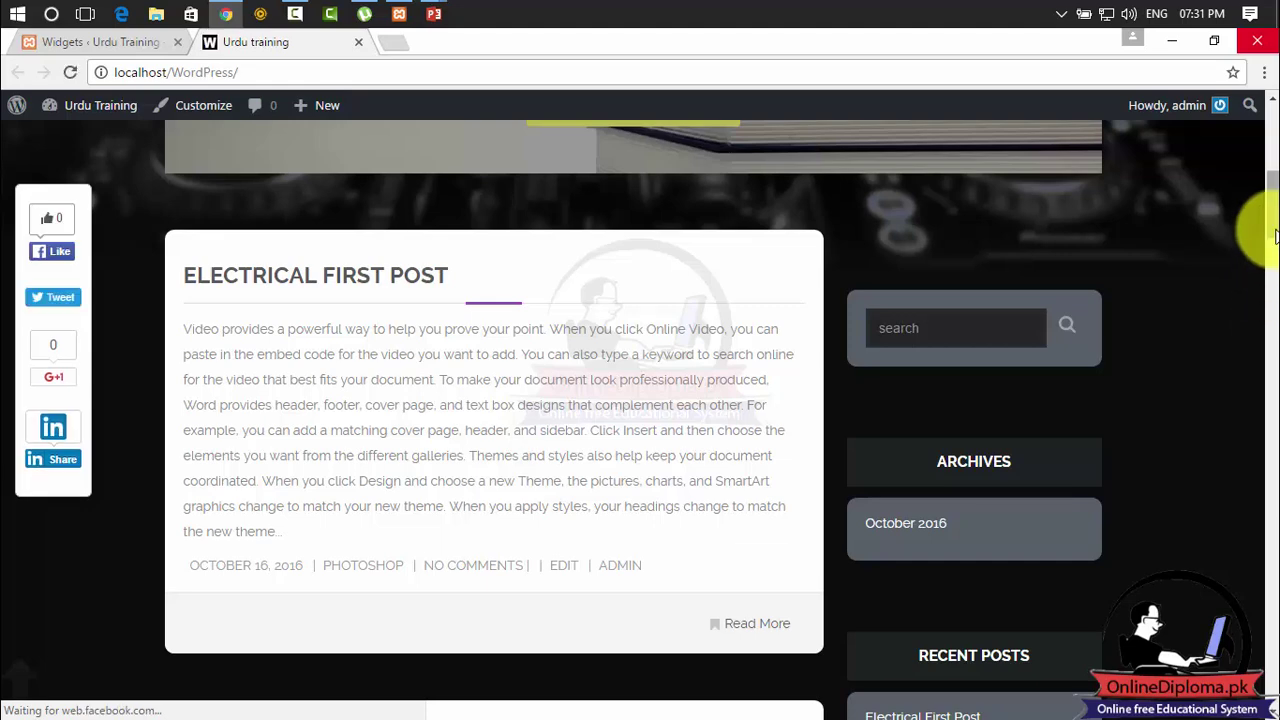
left_click_drag(1272, 230, 1273, 242)
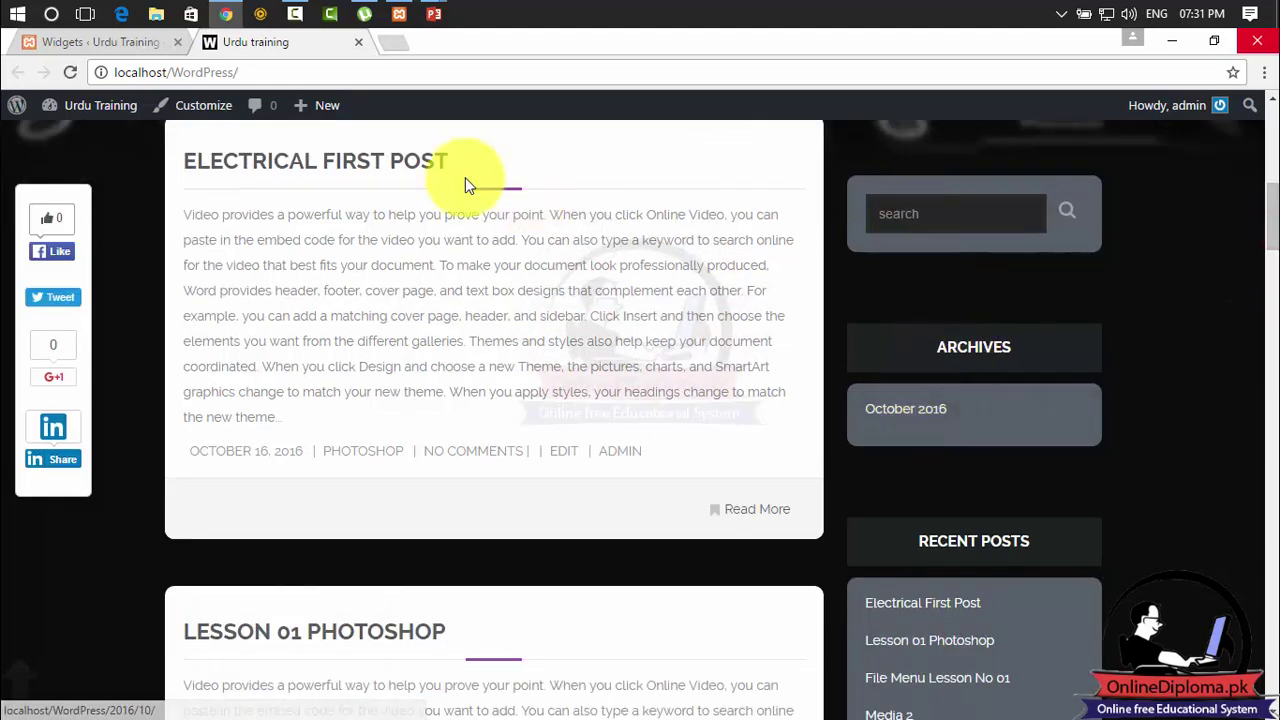
Step: Set the title of the Right Sidebar's Archives widget to "best" and save the widget
left_click(85, 45)
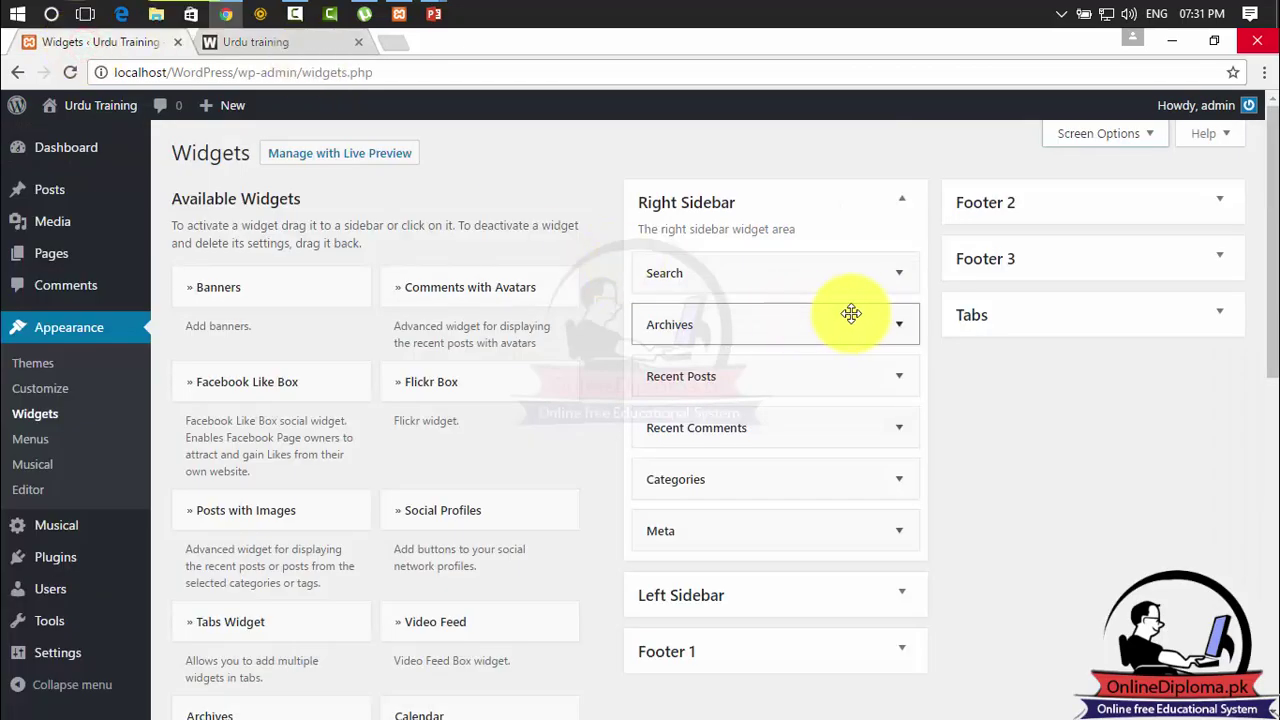
left_click(896, 326)
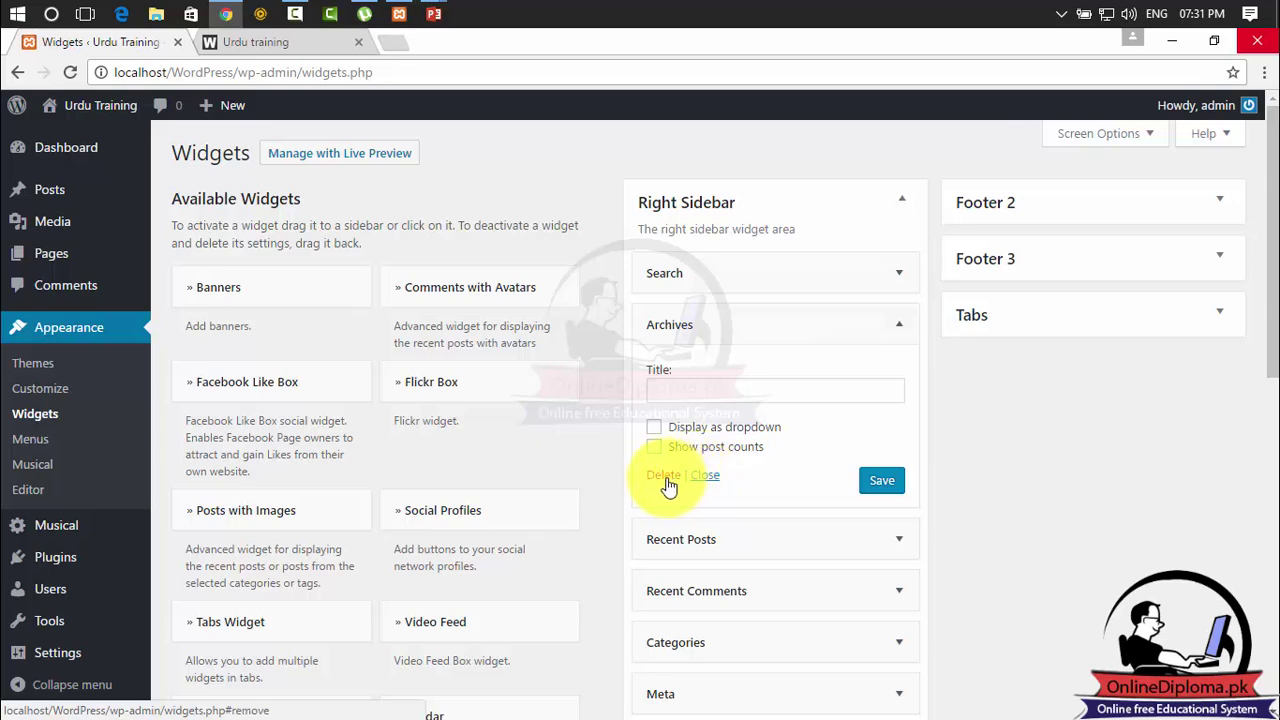
left_click(703, 476)
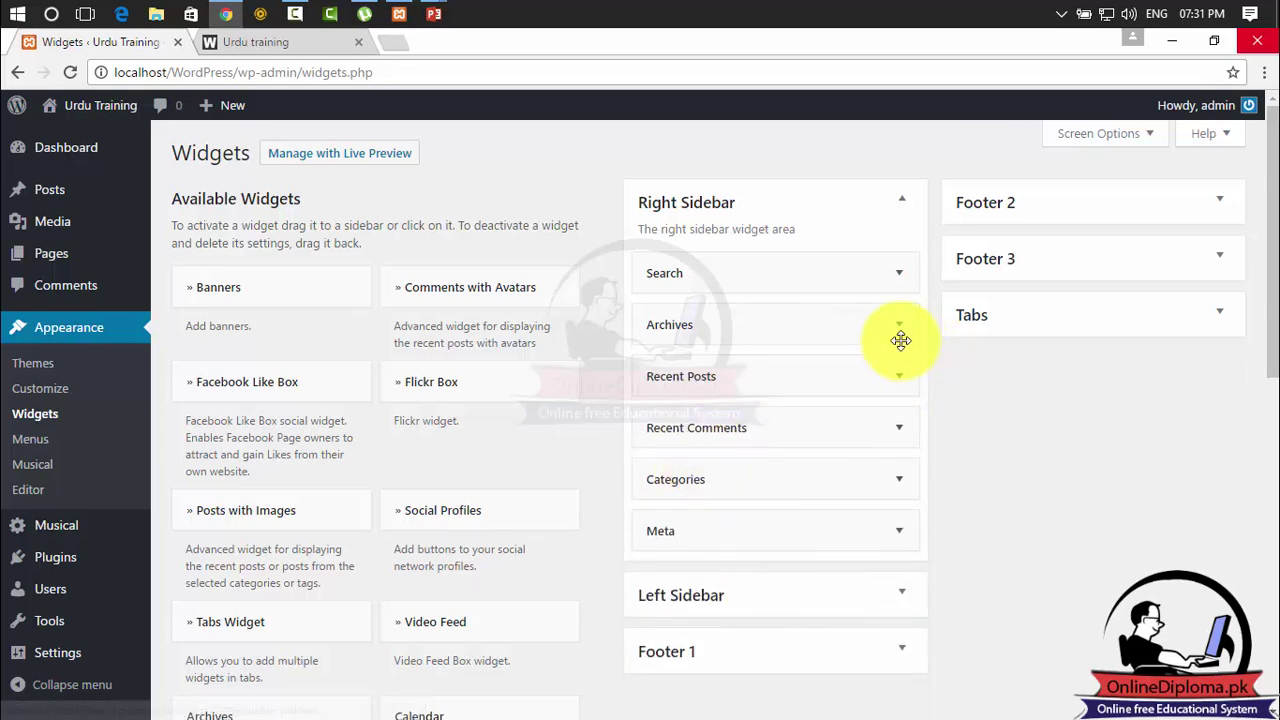
left_click(899, 331)
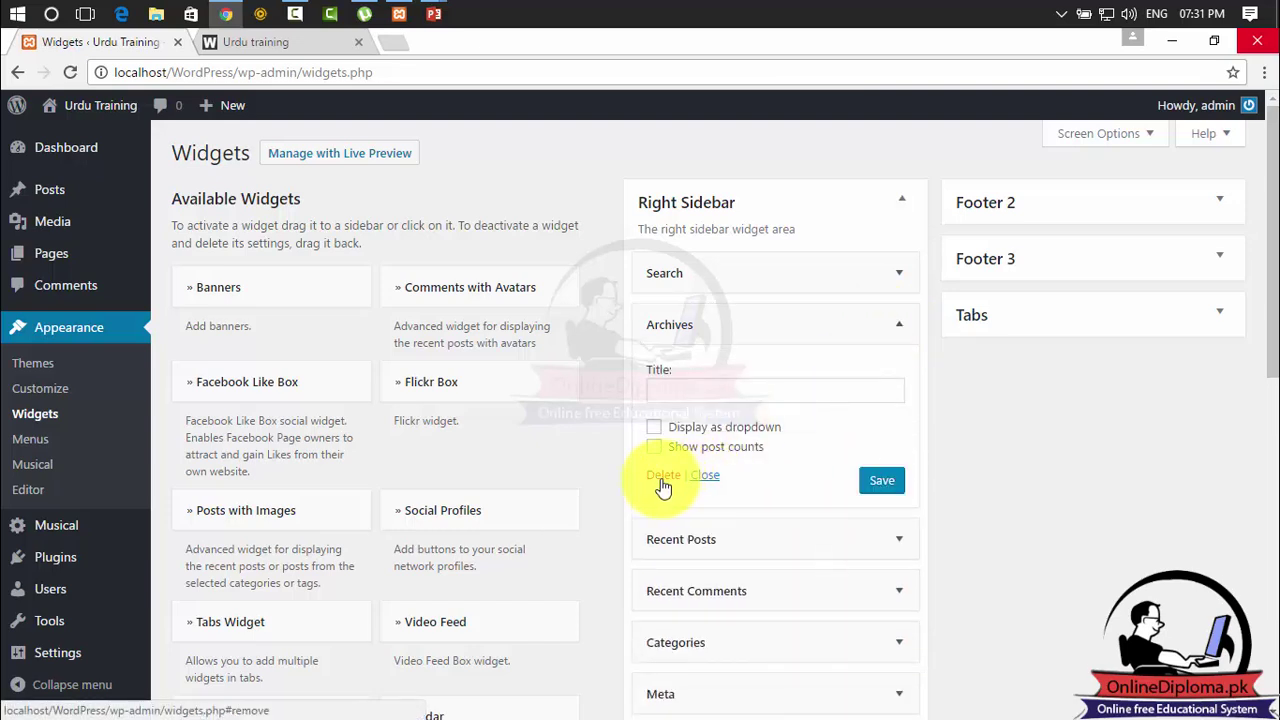
left_click(675, 397)
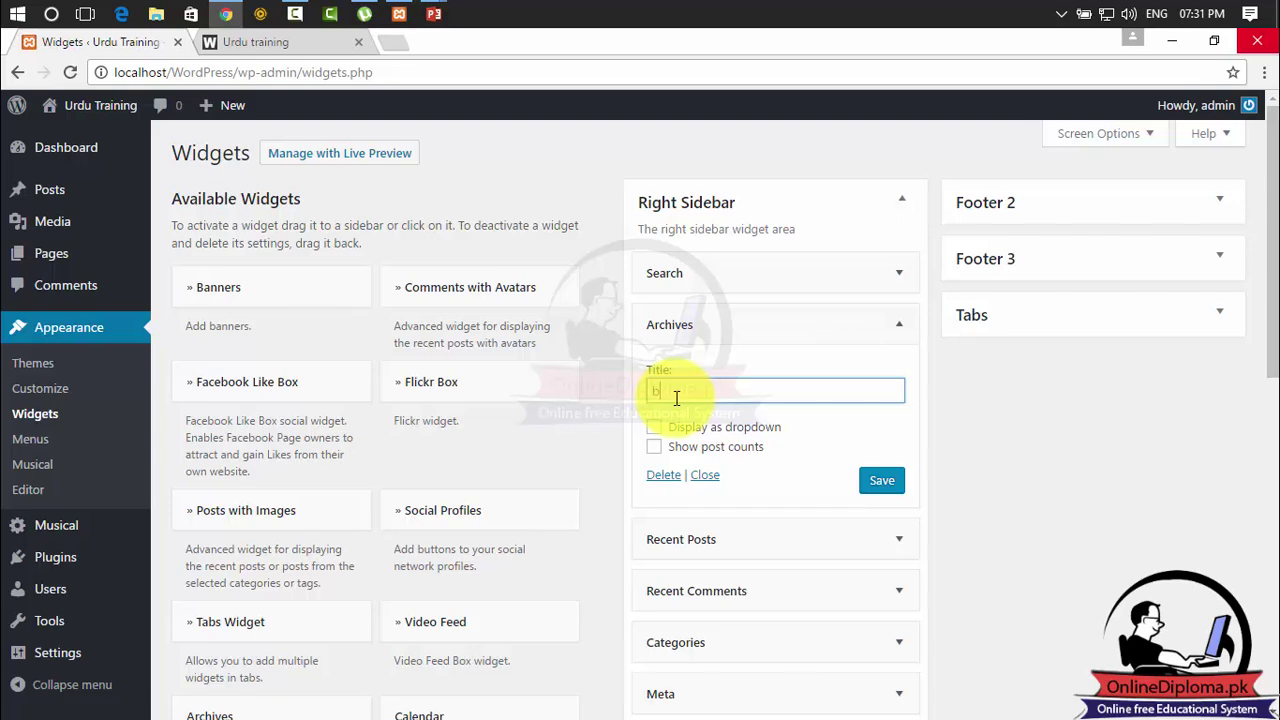
type("best")
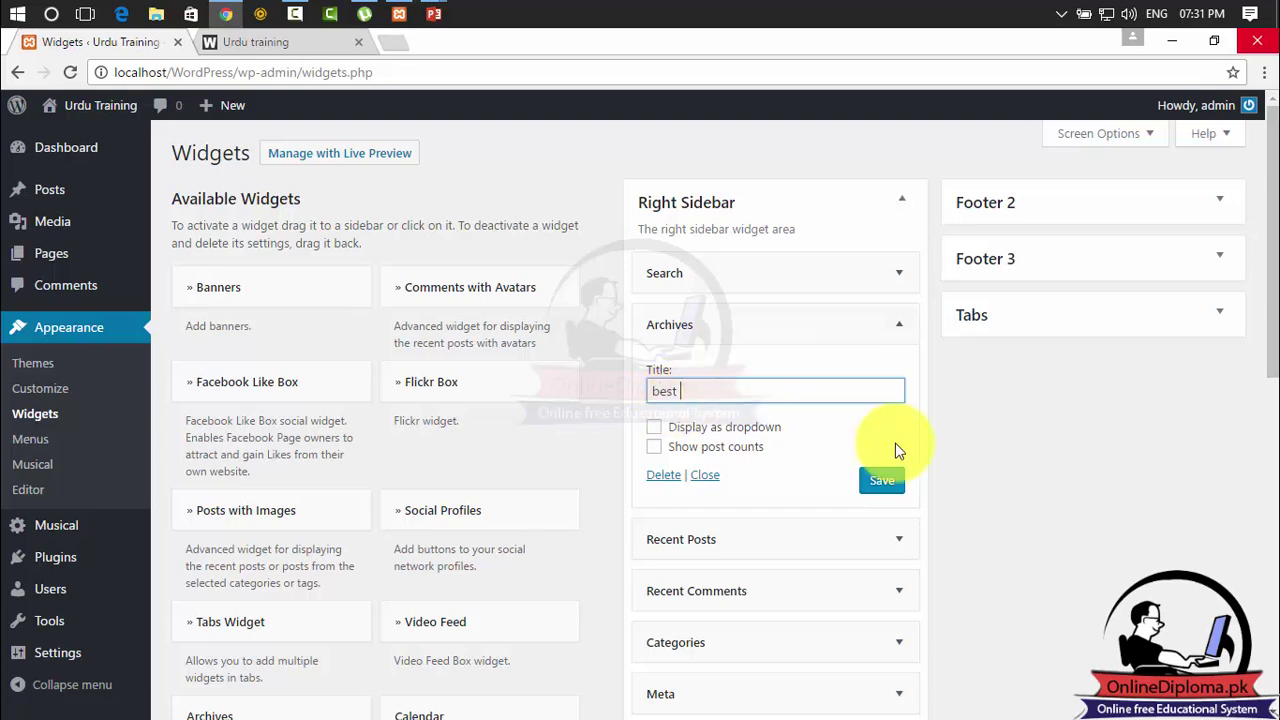
left_click(884, 484)
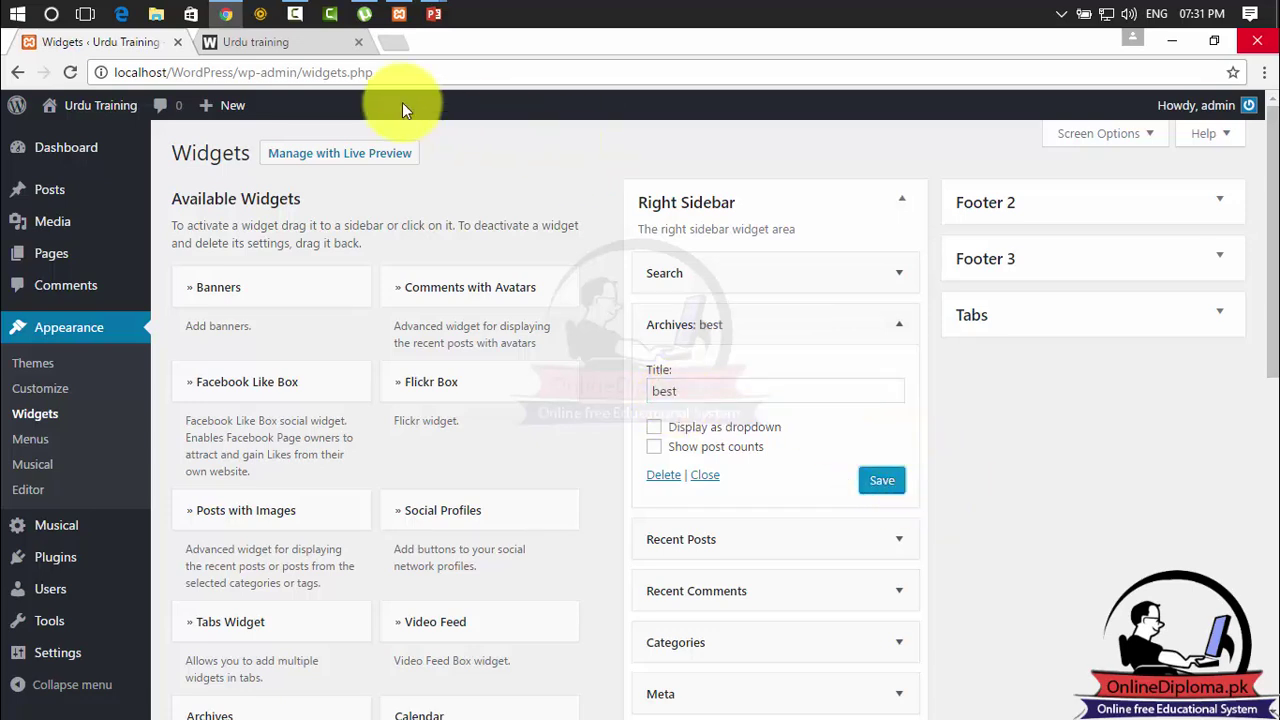
Step: Check the Archives widget's title on the live site, and delete the widget from the Right Sidebar
left_click(260, 44)
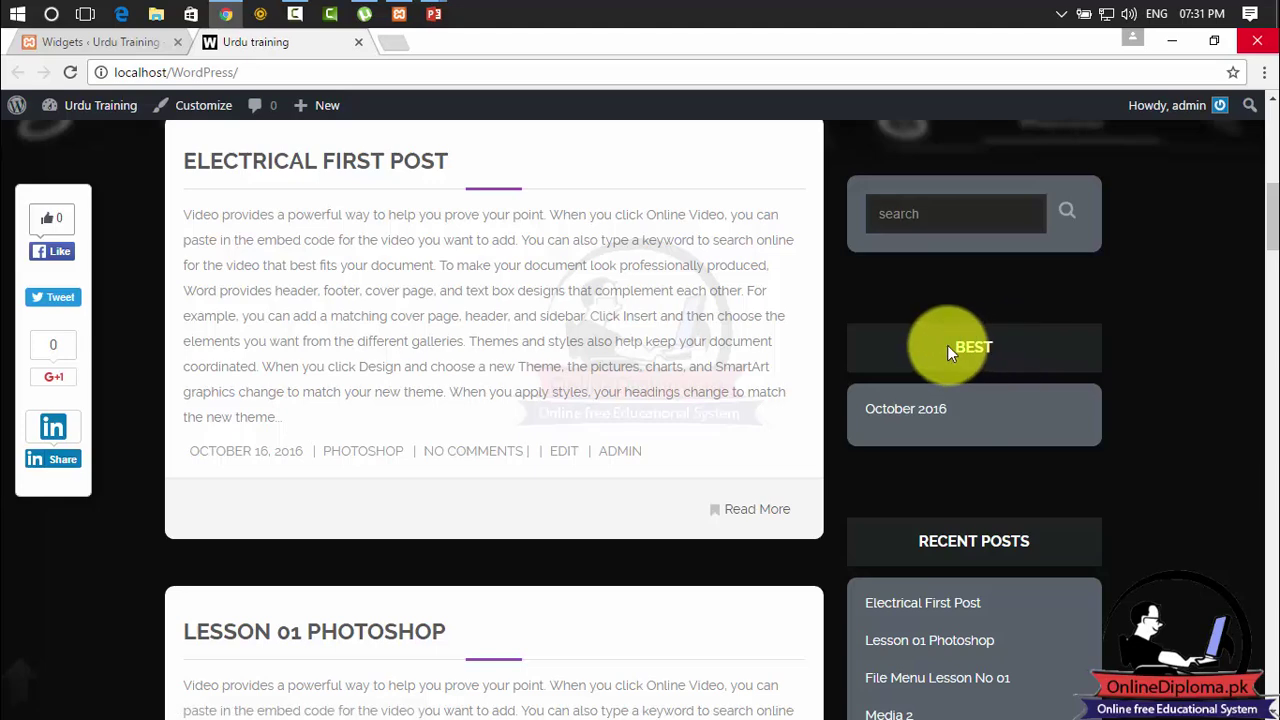
left_click(110, 42)
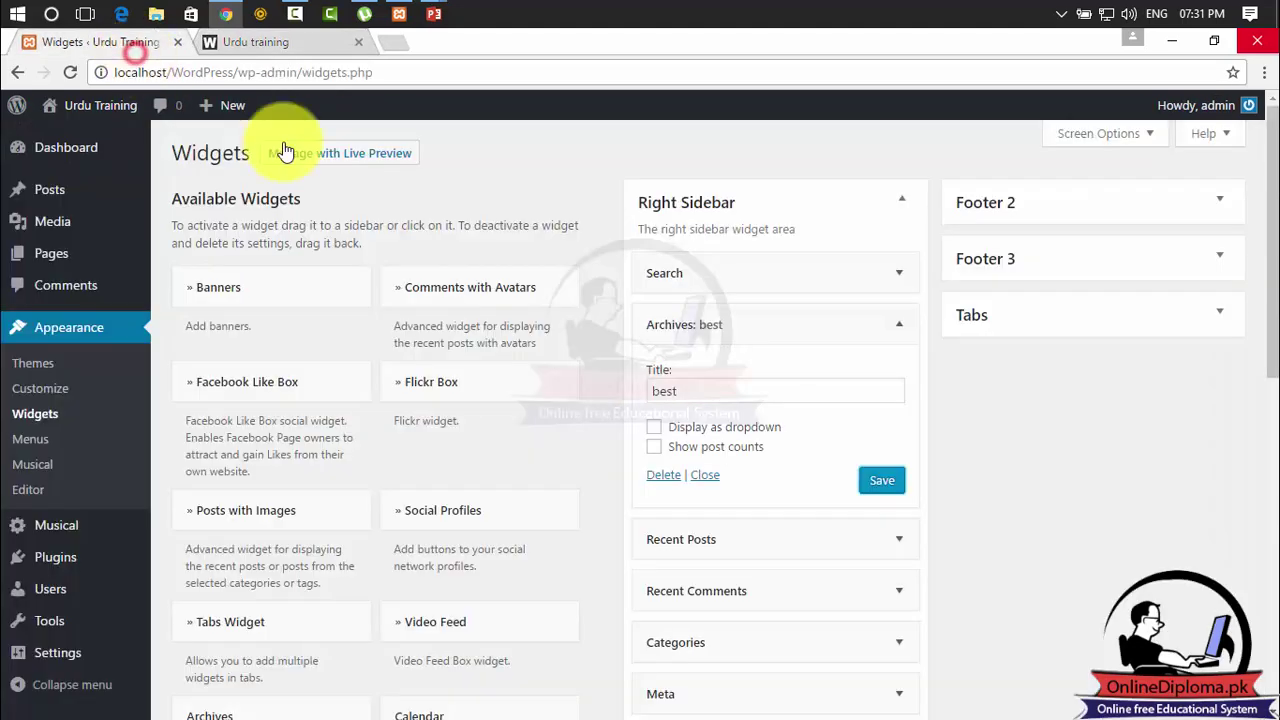
left_click(665, 480)
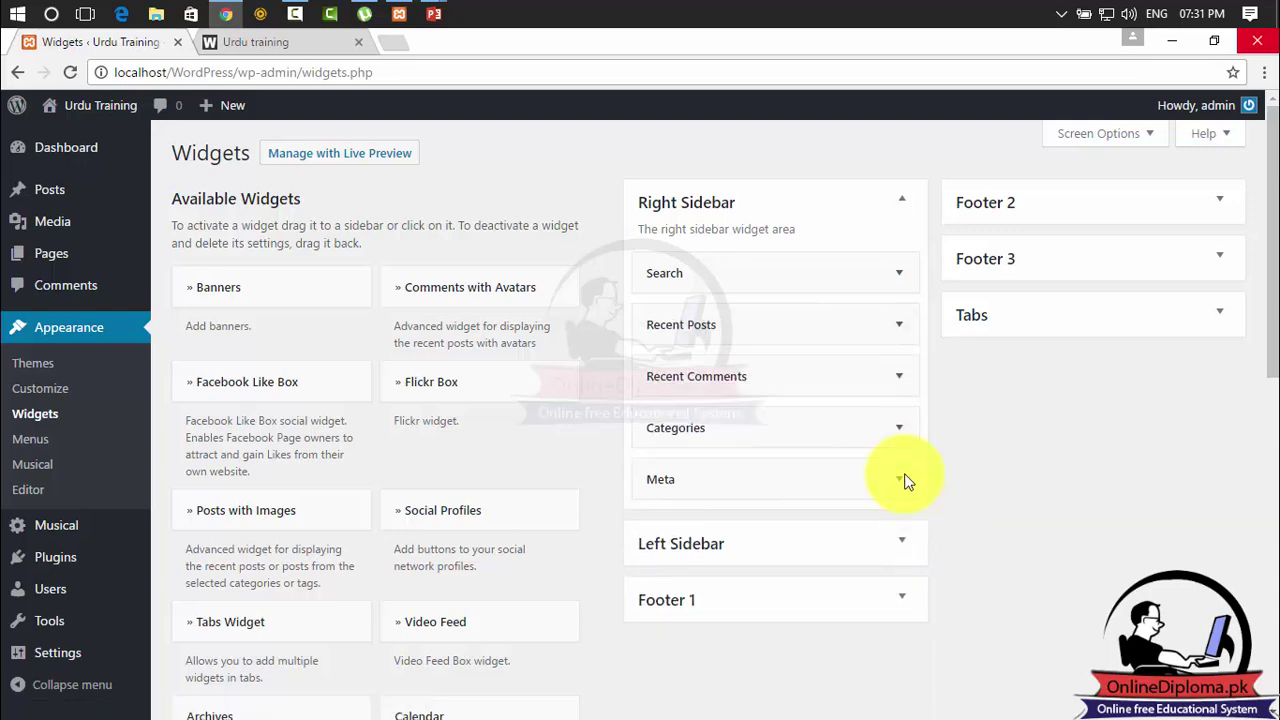
Step: Reload the live site to check the sidebar without the Archives widget, and delete the Search widget from the Right Sidebar
left_click(311, 55)
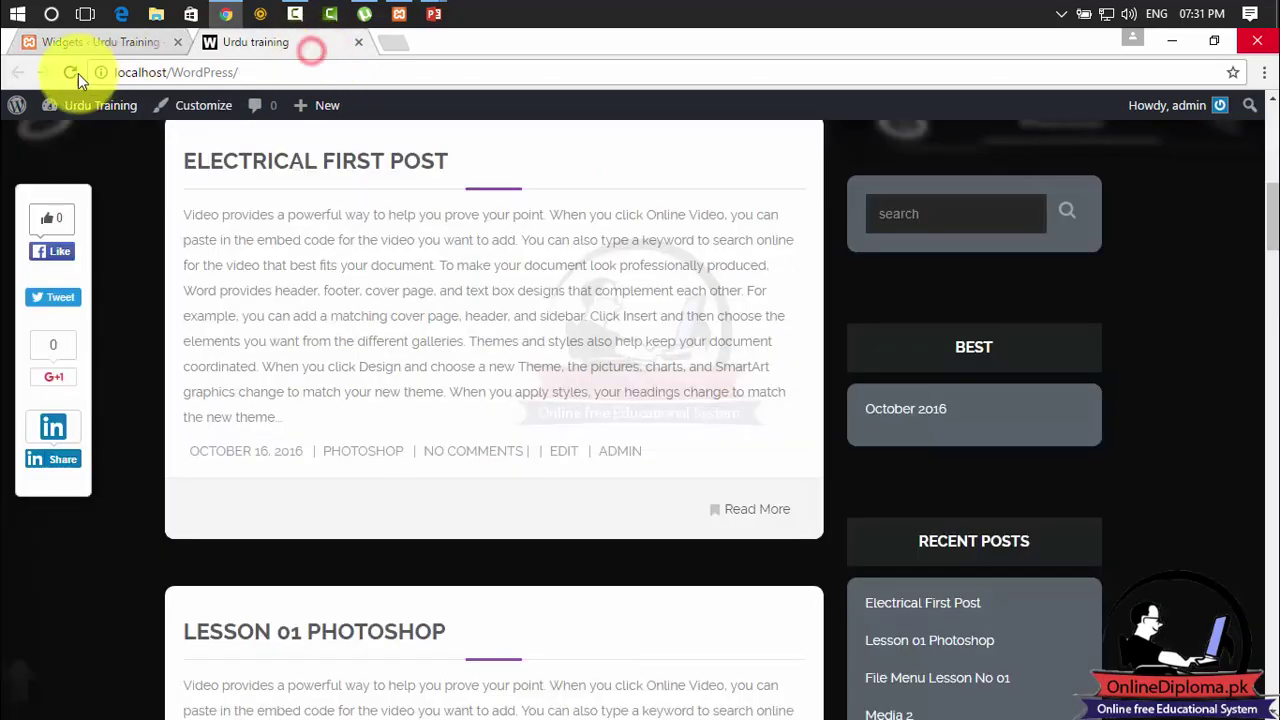
left_click(70, 72)
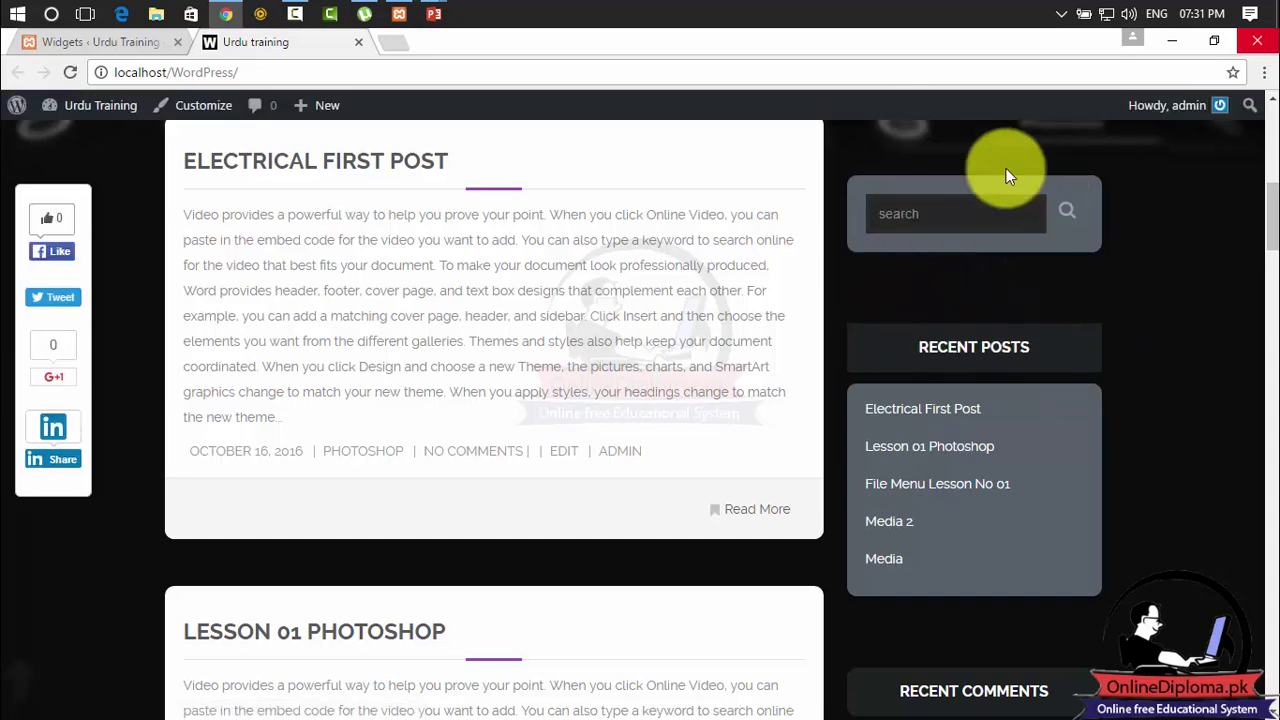
left_click(141, 45)
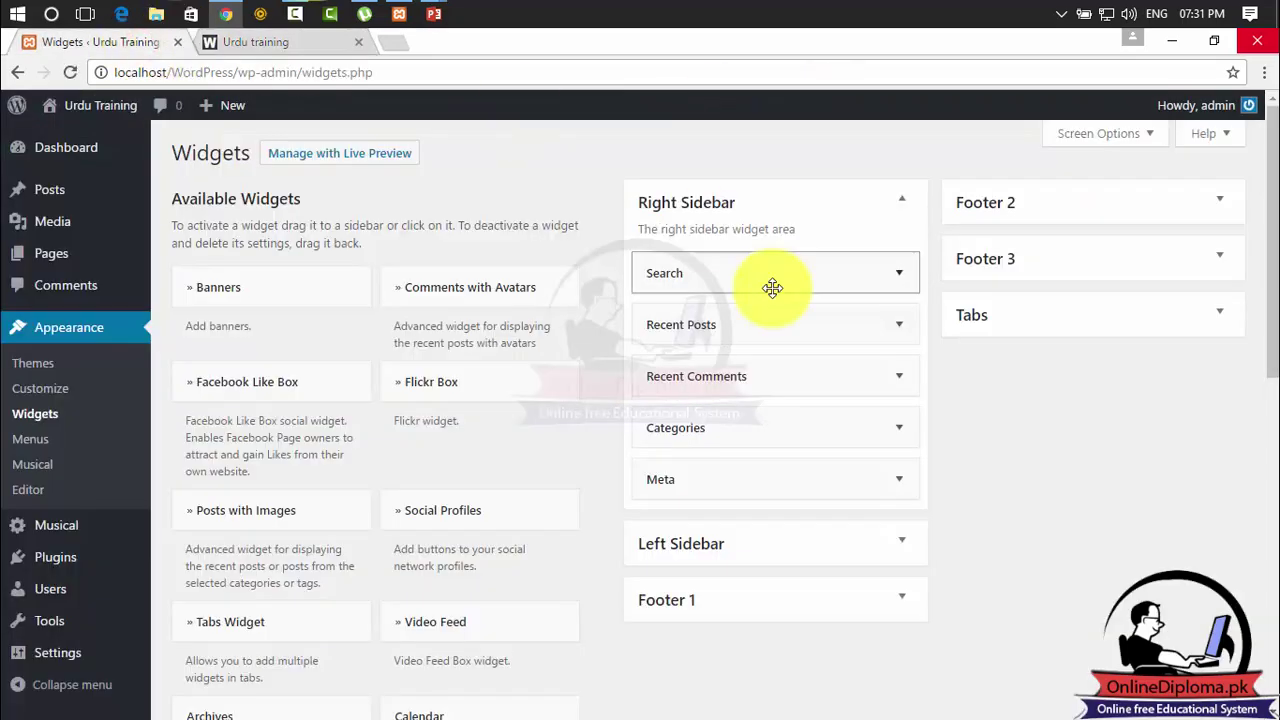
left_click(897, 278)
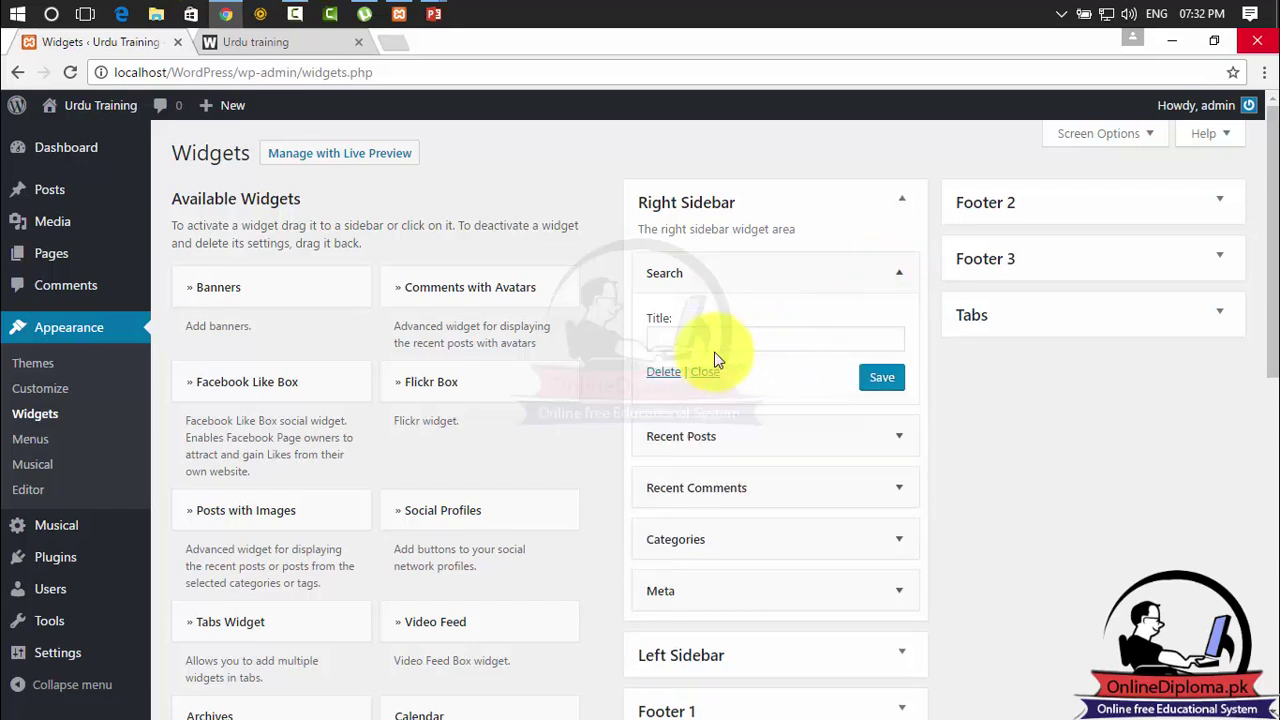
left_click(663, 372)
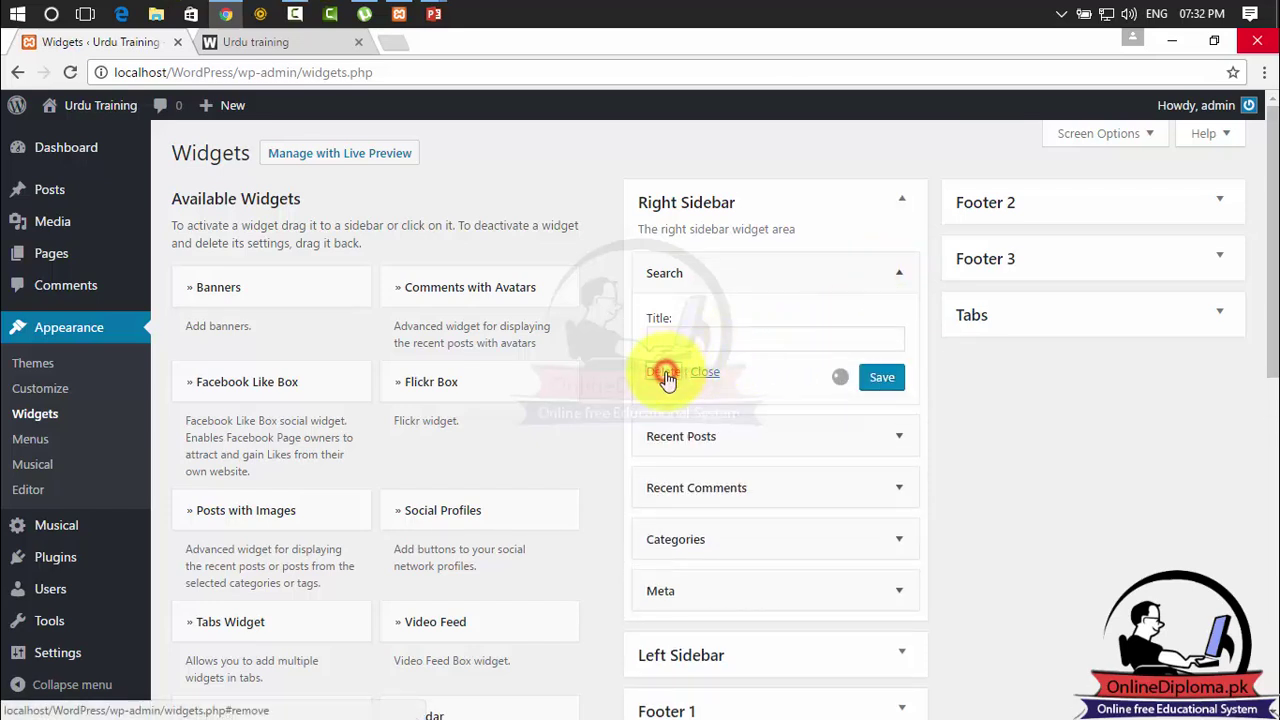
Step: Reload the live site and check its sidebar for the removal of the Search widget
left_click(240, 42)
left_click(67, 76)
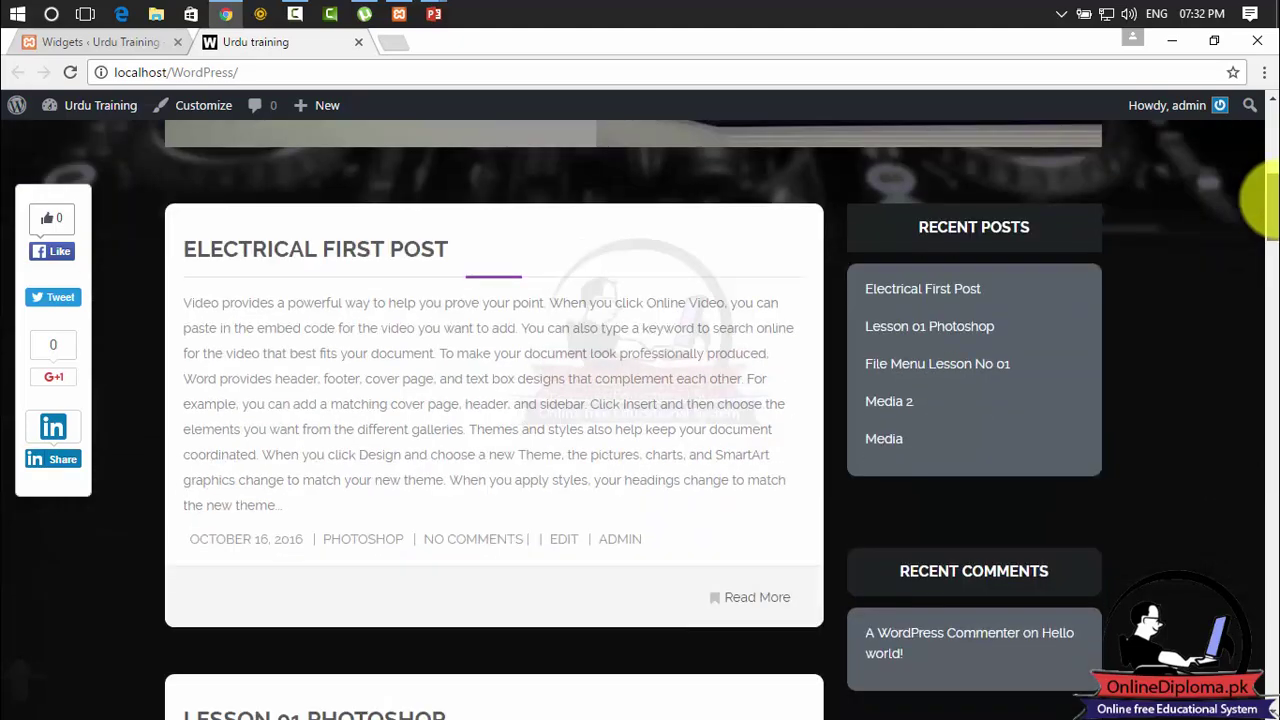
mouse_move(1268, 186)
left_mouse_down()
mouse_move(1274, 345)
mouse_move(1276, 197)
left_mouse_up()
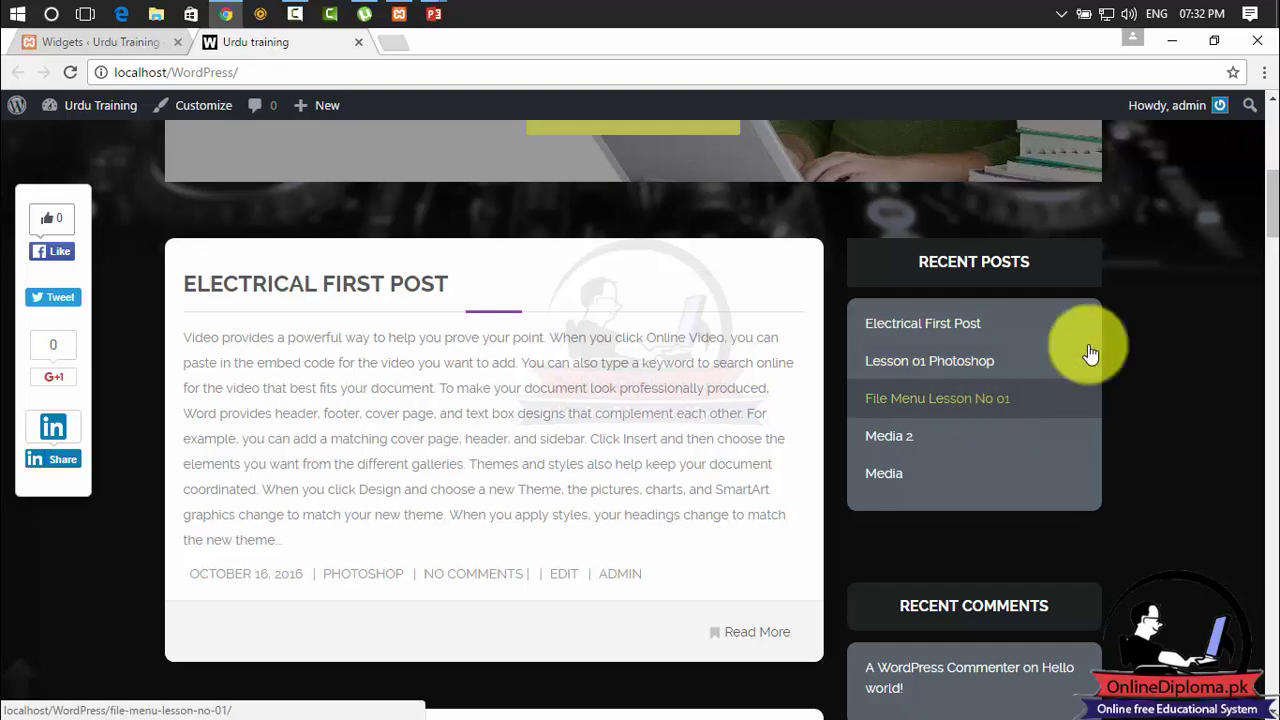
left_click(95, 43)
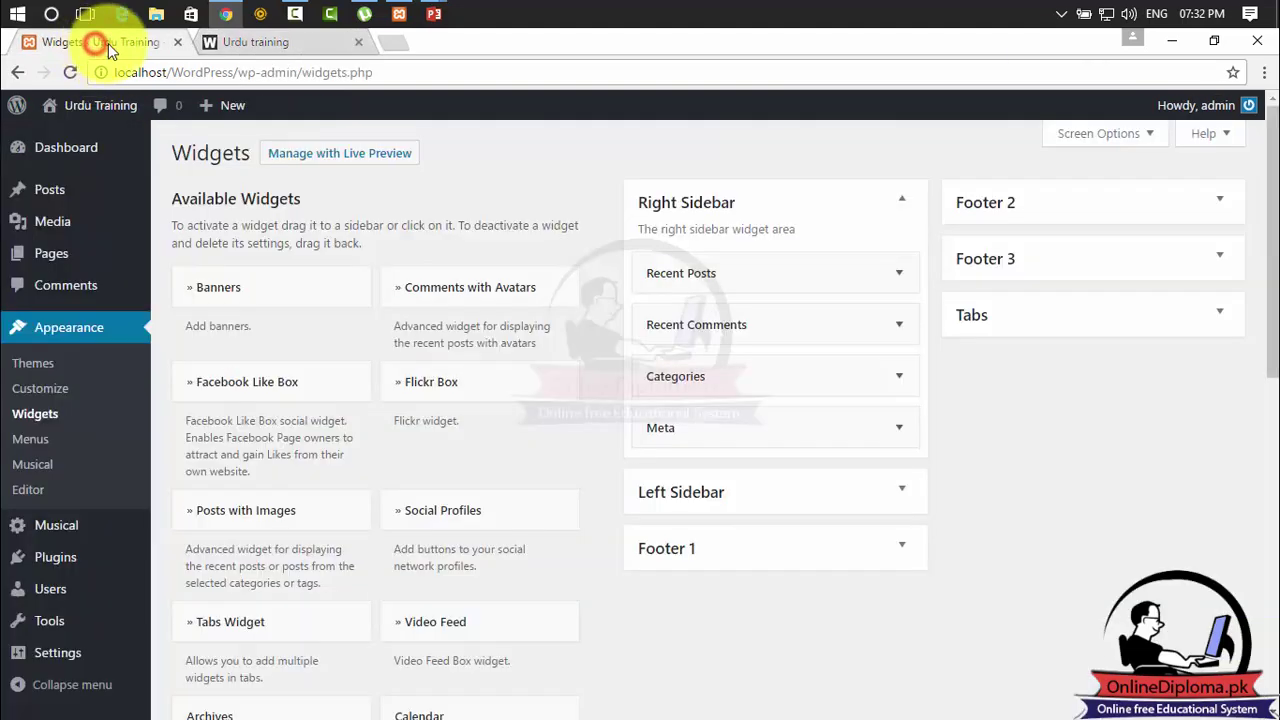
left_click_drag(1276, 230, 1276, 245)
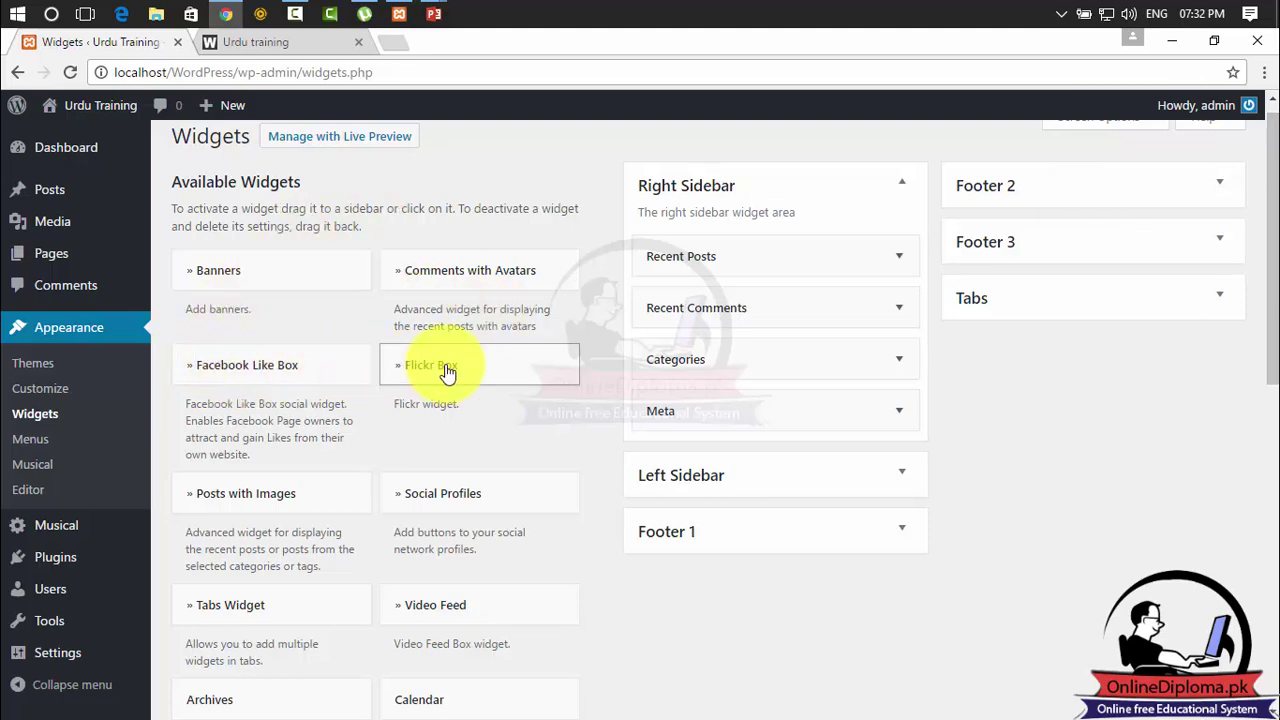
left_click(280, 368)
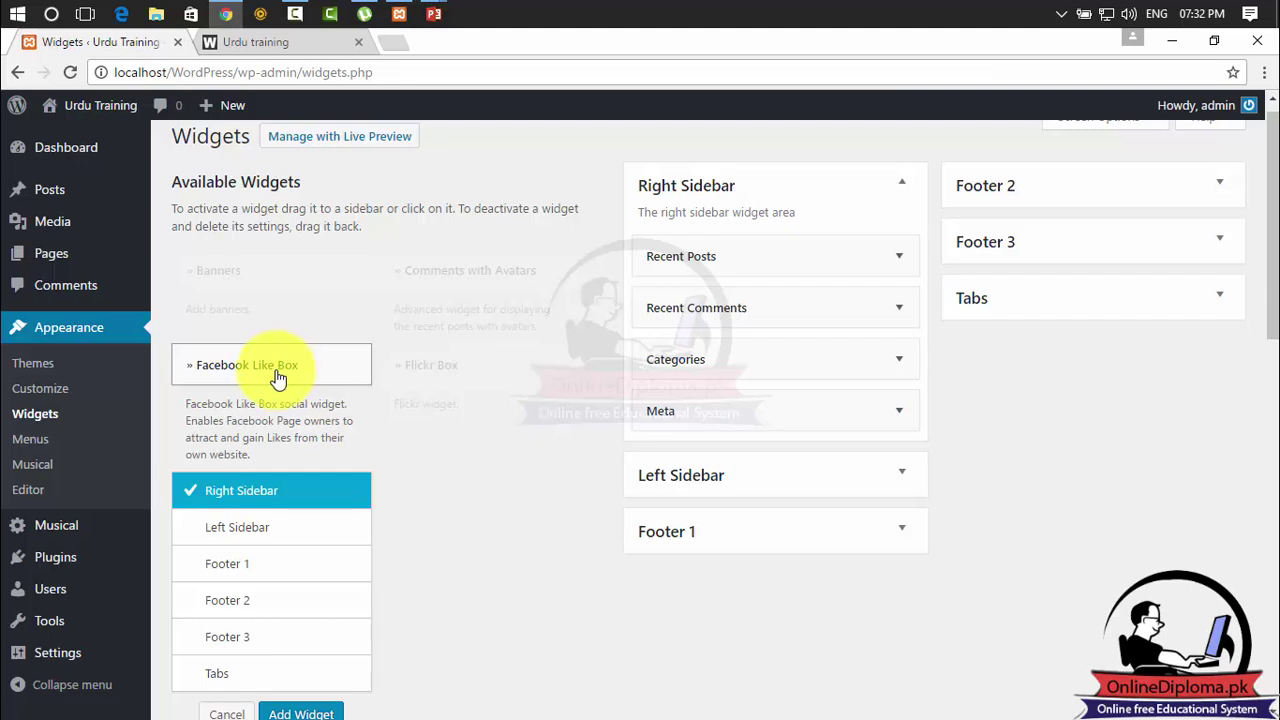
left_click_drag(280, 375, 751, 256)
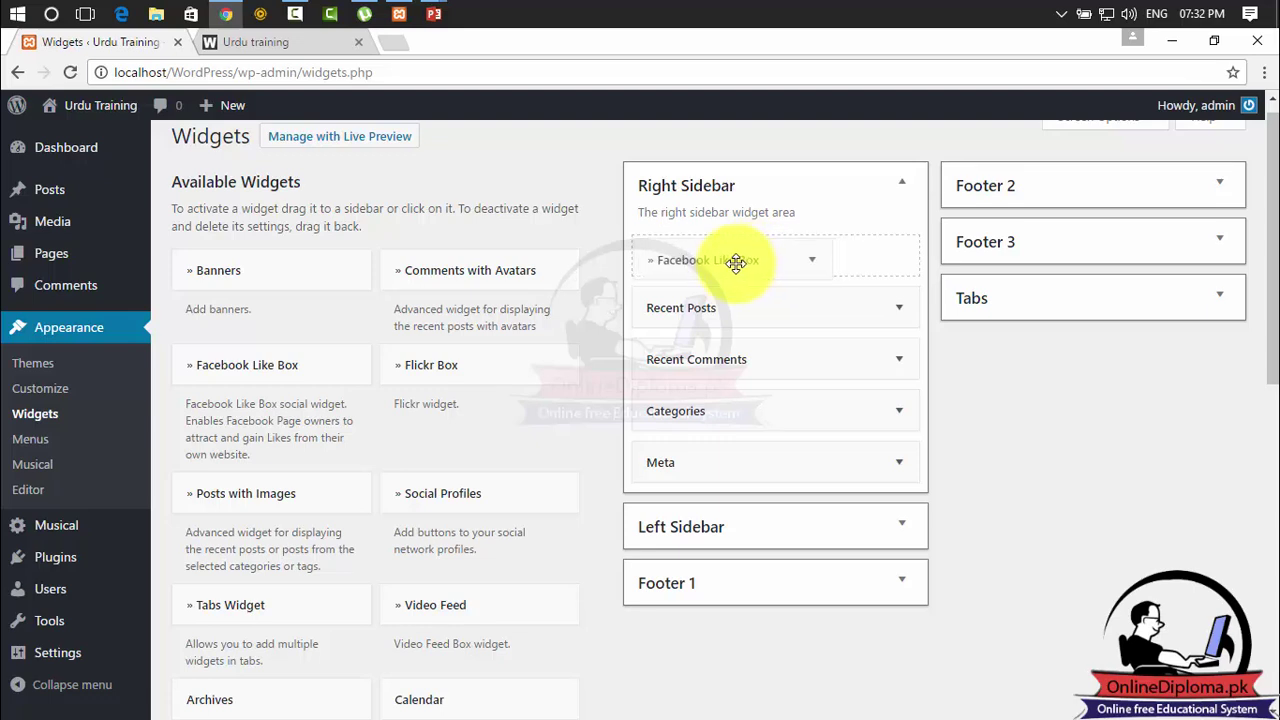
left_click_drag(736, 262, 736, 262)
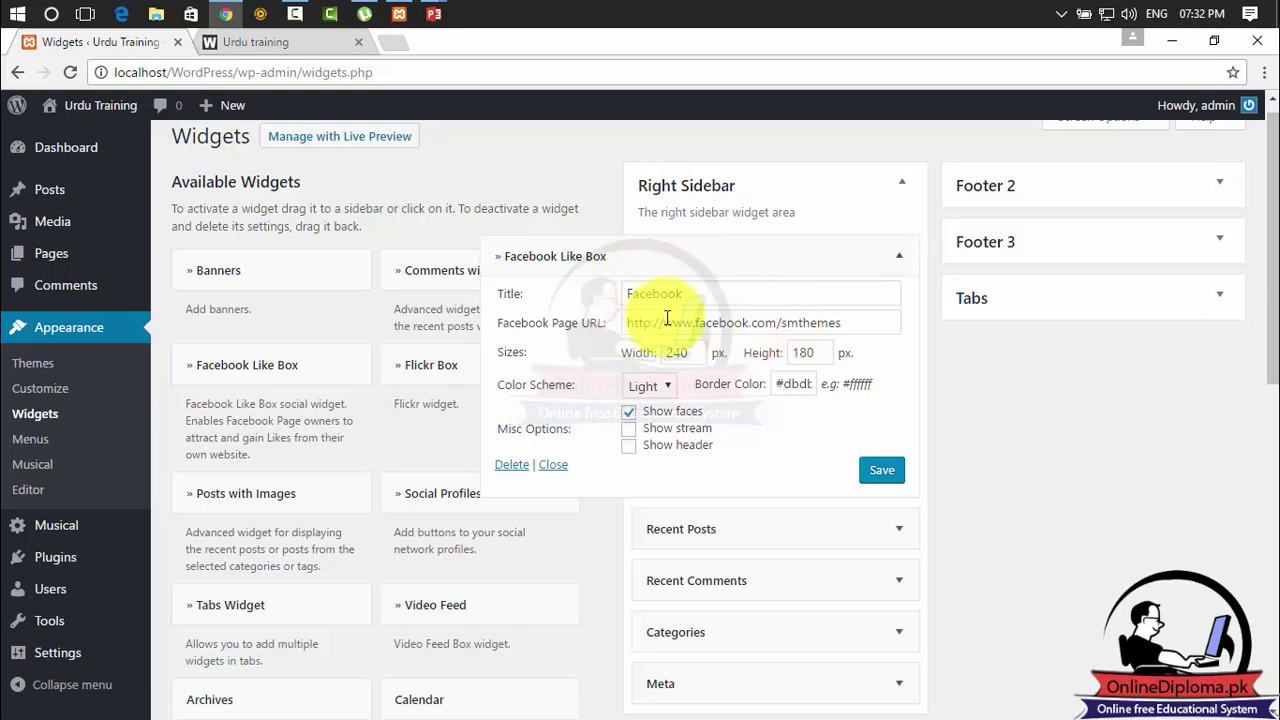
left_click_drag(844, 322, 805, 330)
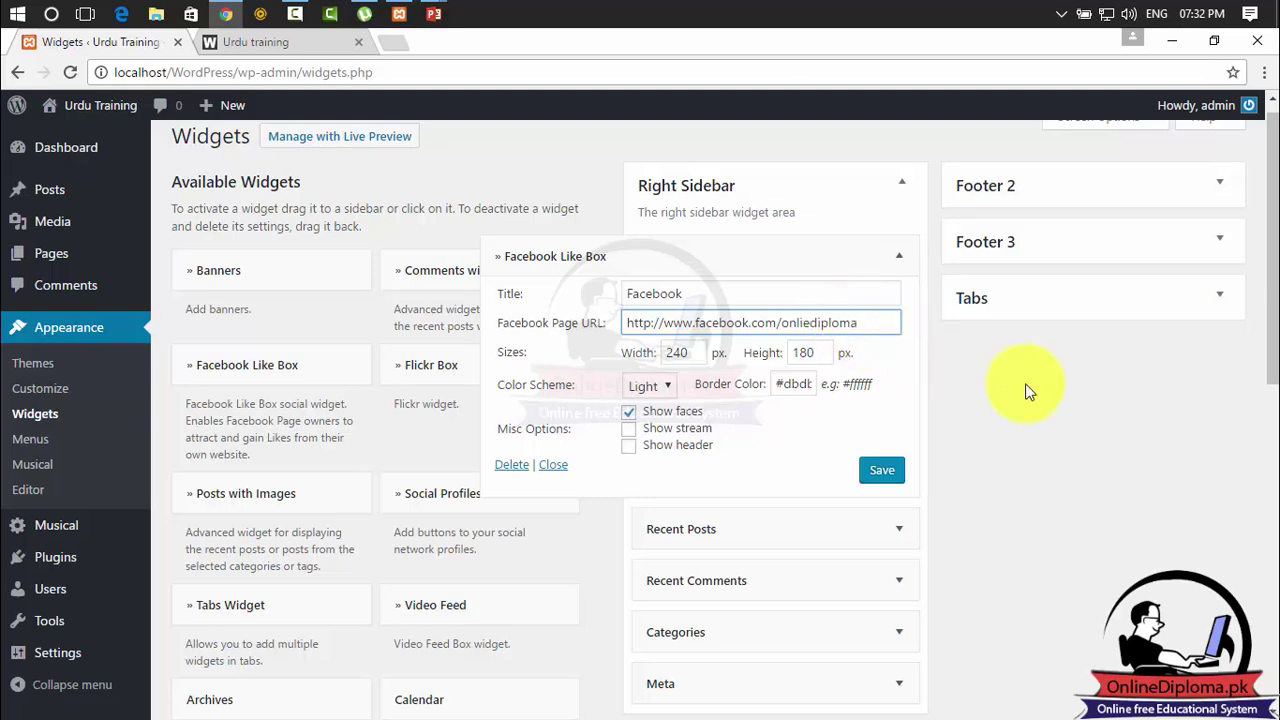
Step: Search the web for "www,facebook.com/onlinediploma" in a new browser tab, open the Diplomaonline.pk Facebook page and check the page name in its address
left_click(396, 40)
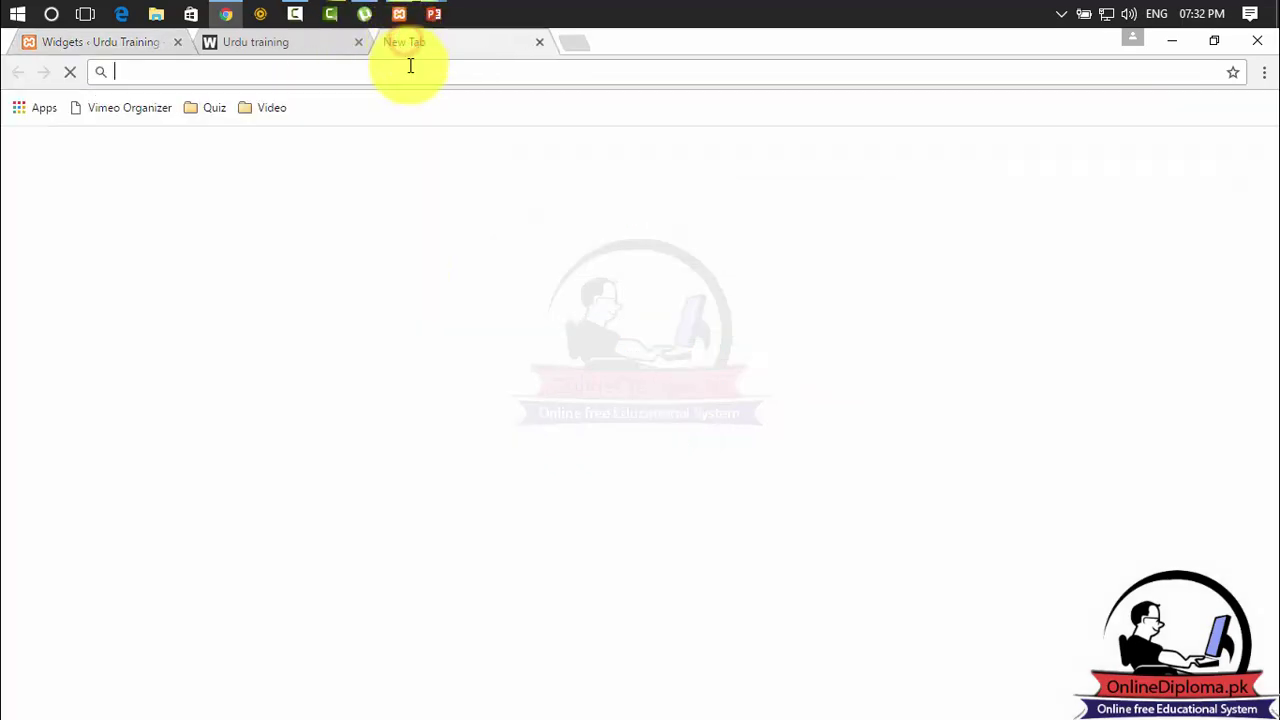
type("www.")
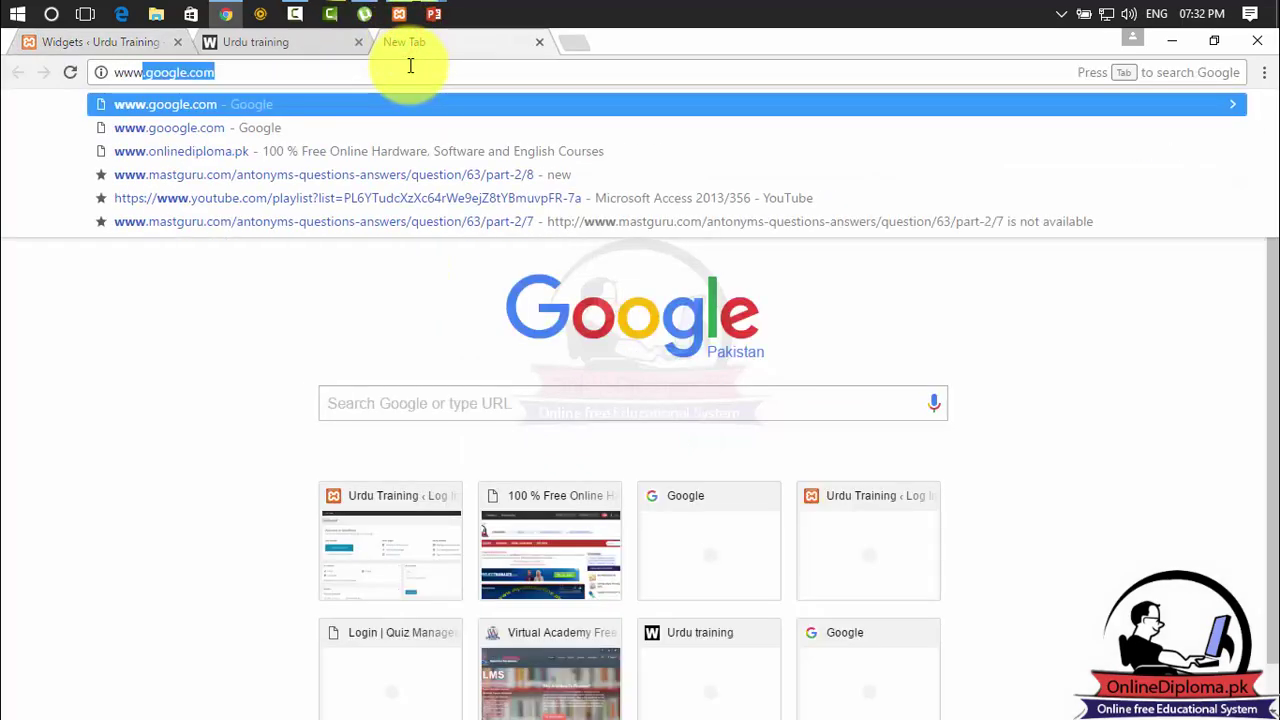
key("BackSpace")
type("f")
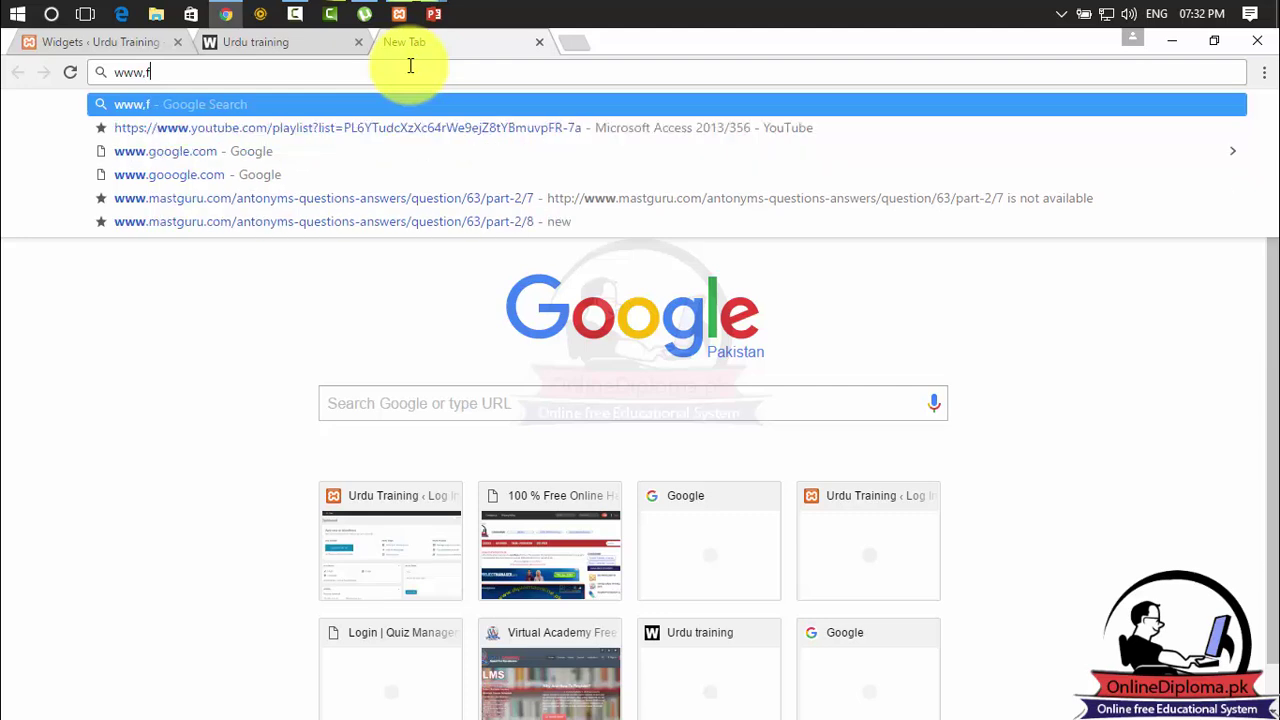
type("acebook")
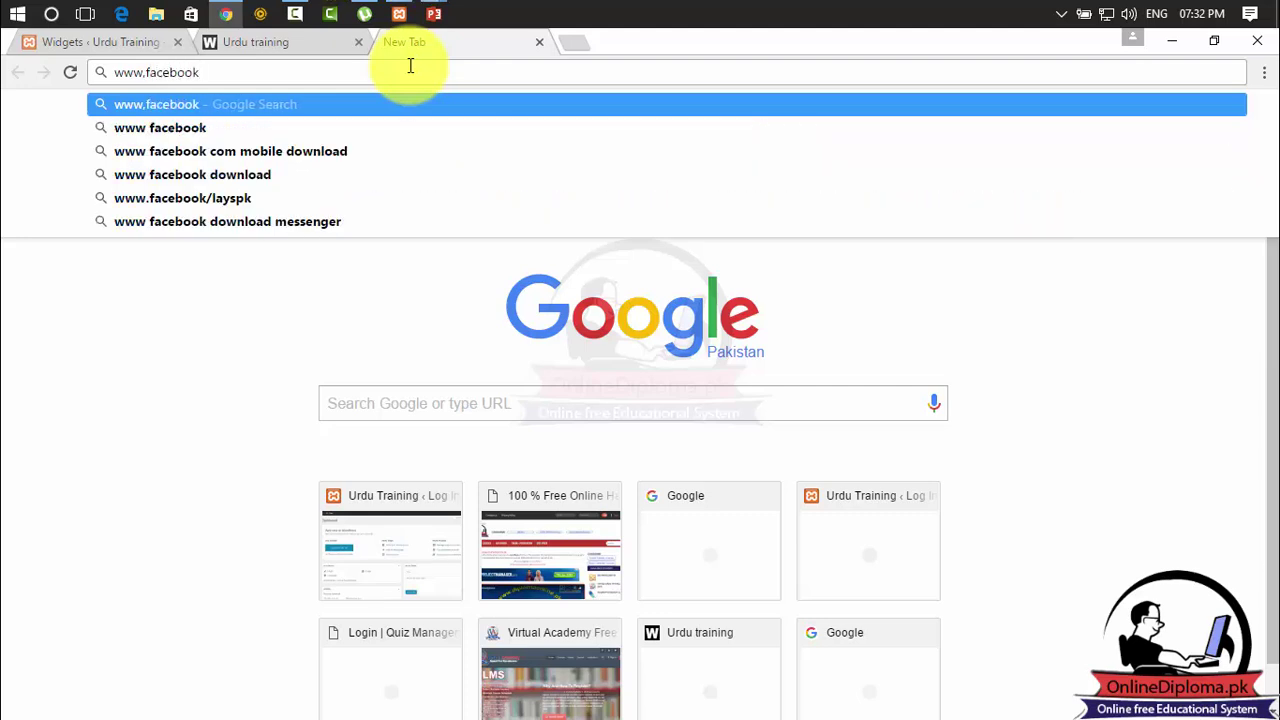
type(".com/onlinediplo")
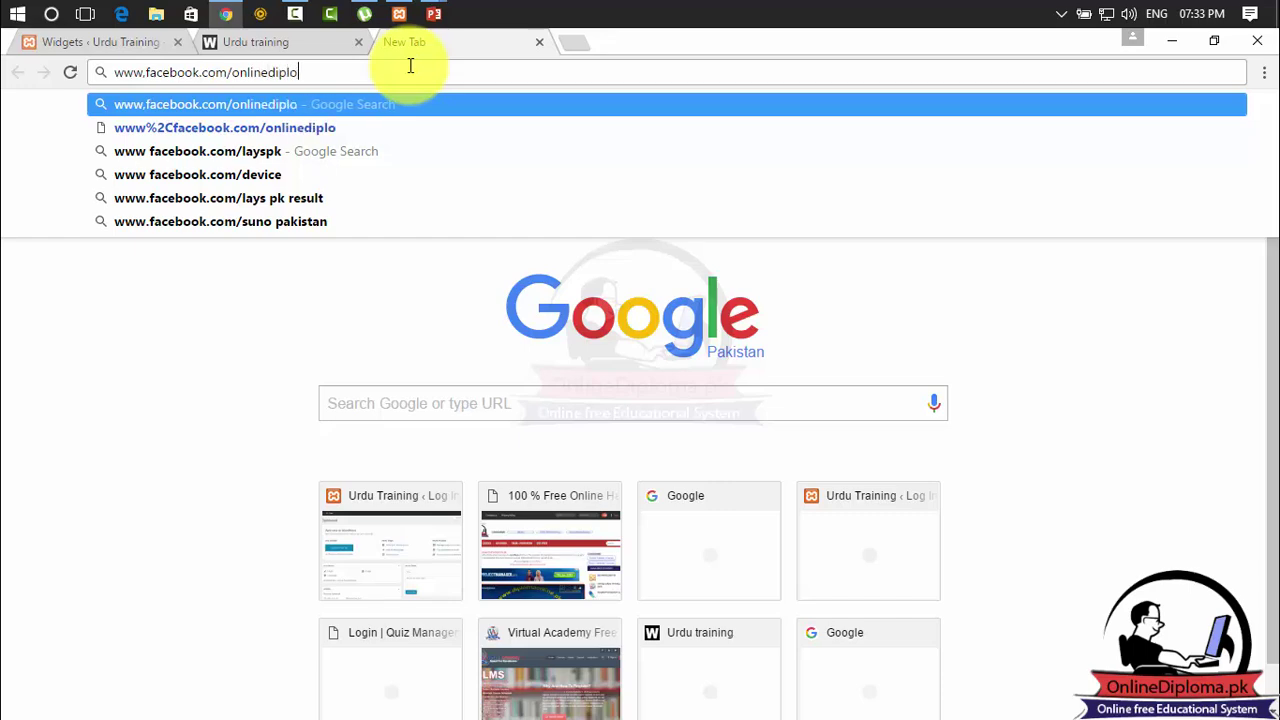
type("ma")
key("Return")
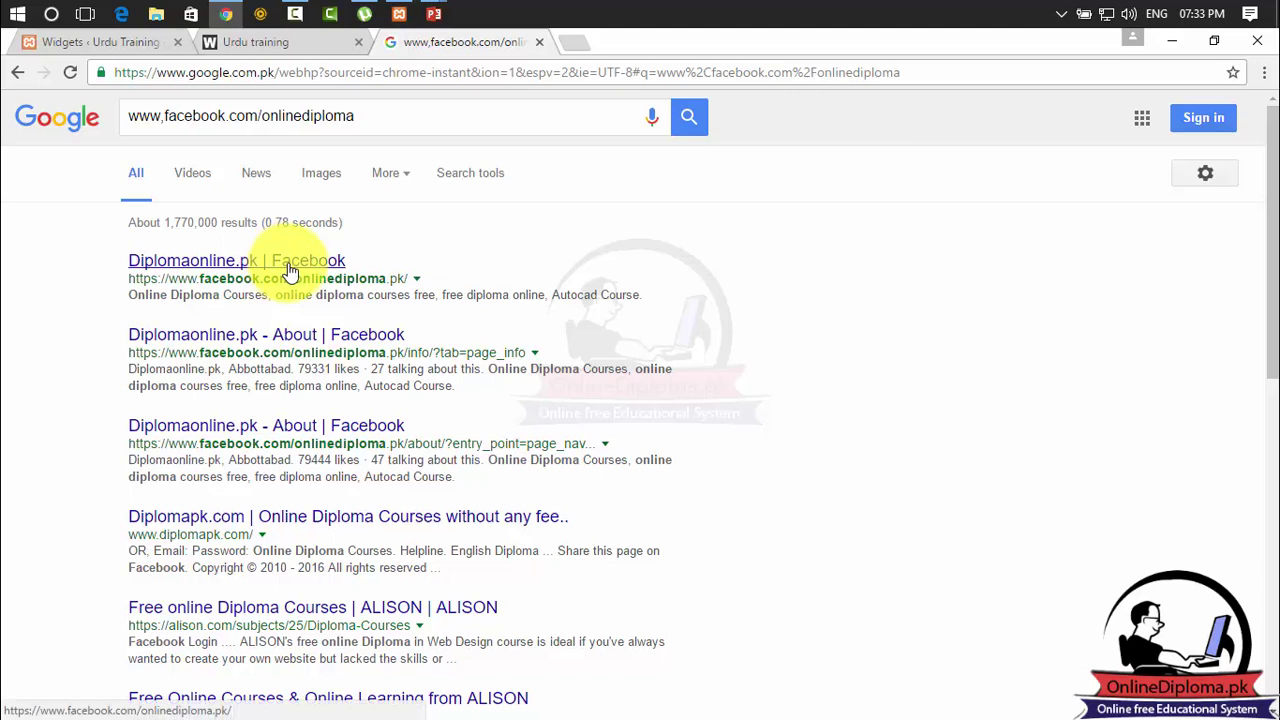
left_click(302, 268)
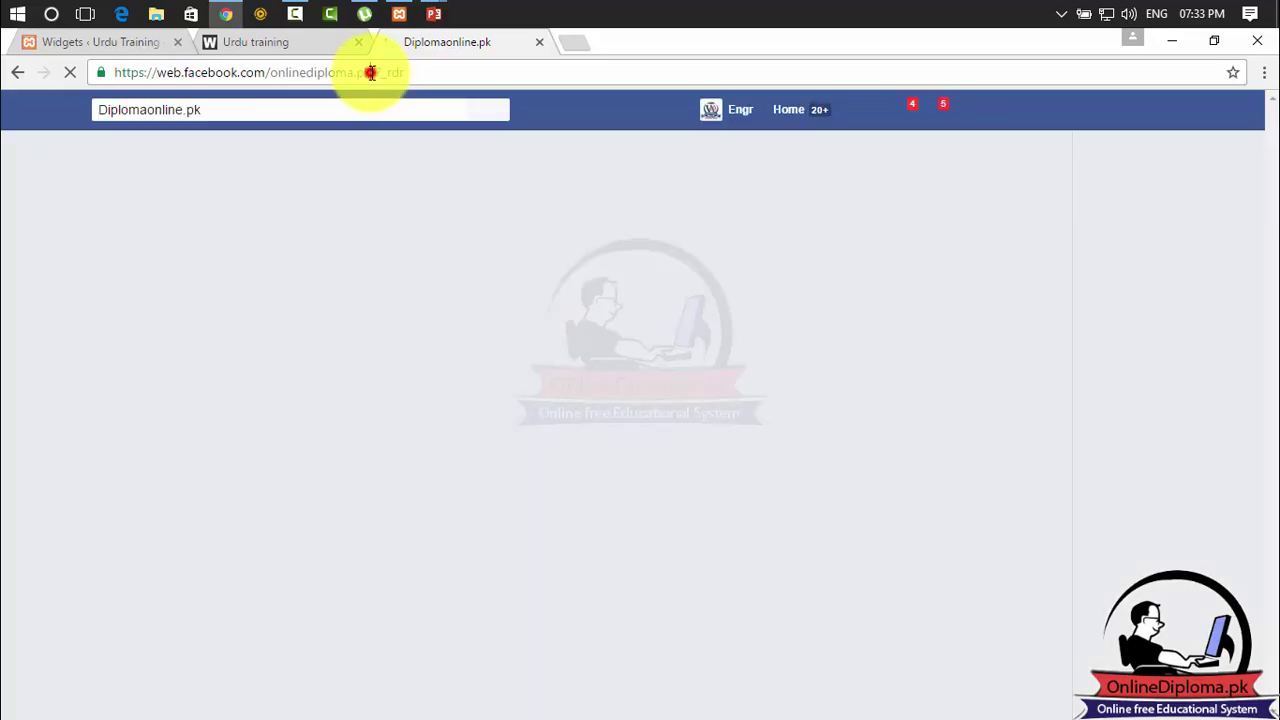
left_click_drag(366, 71, 275, 71)
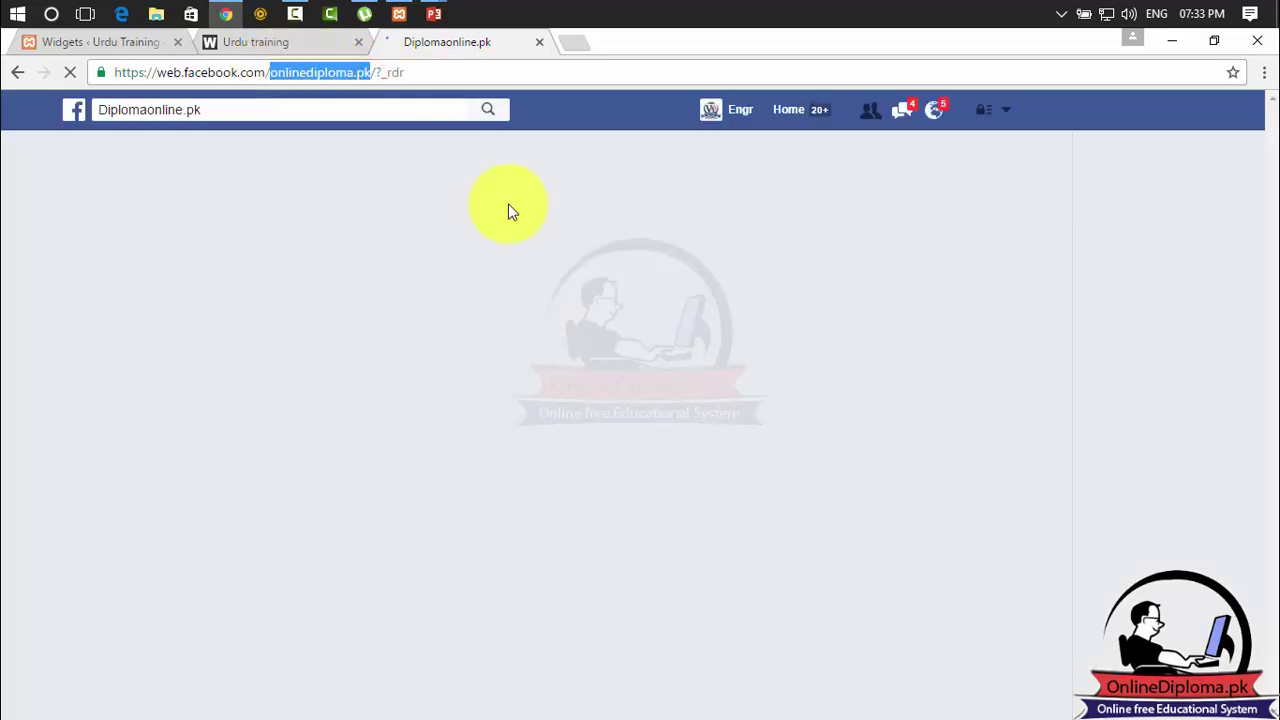
left_click(290, 42)
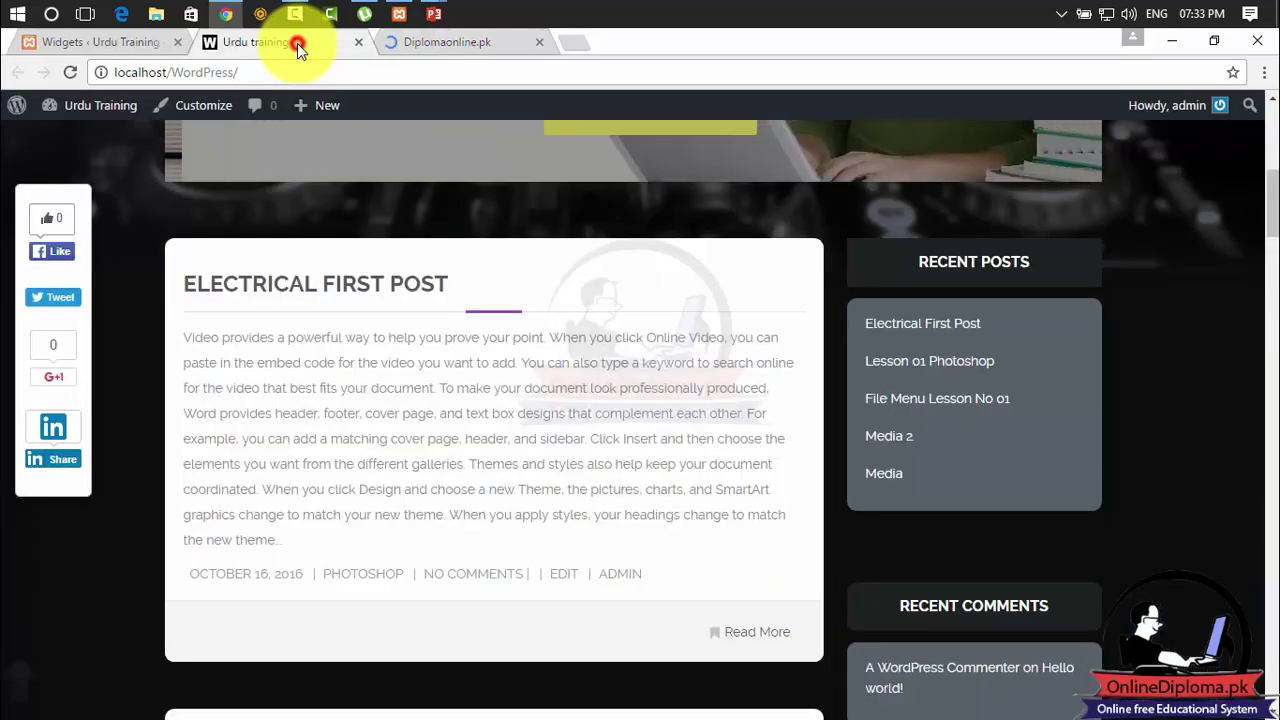
left_click(90, 41)
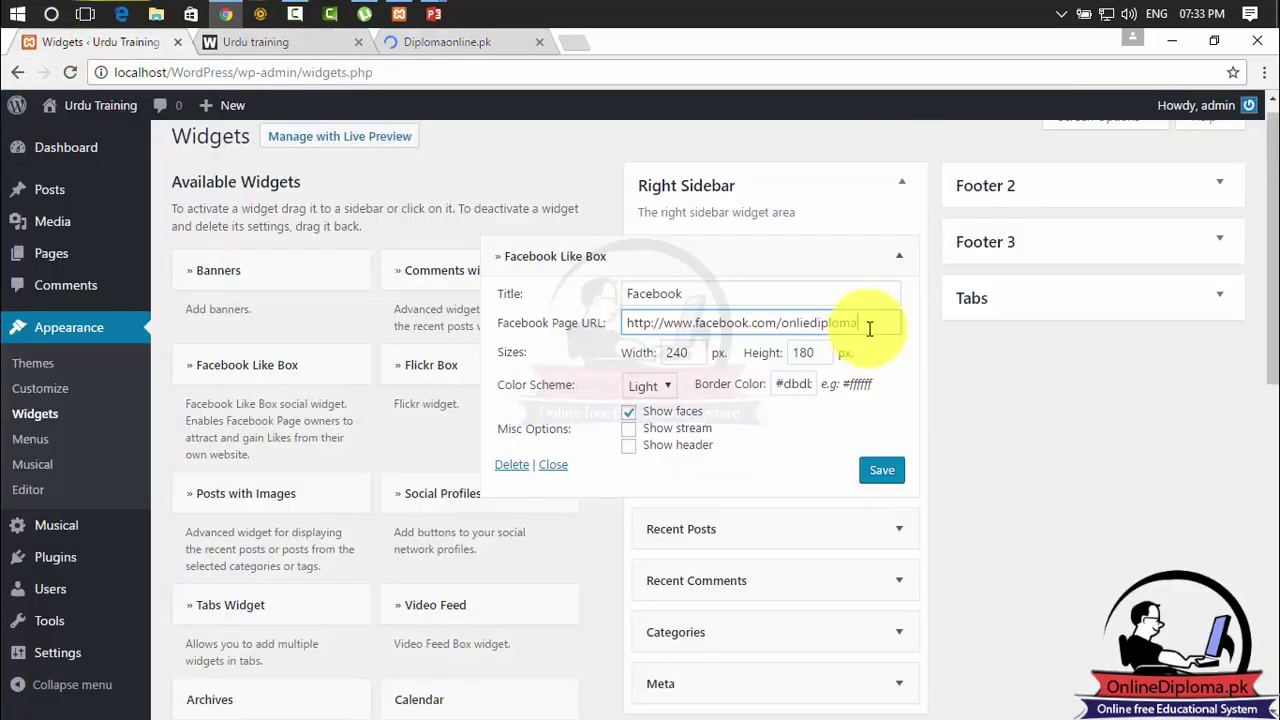
left_click(881, 472)
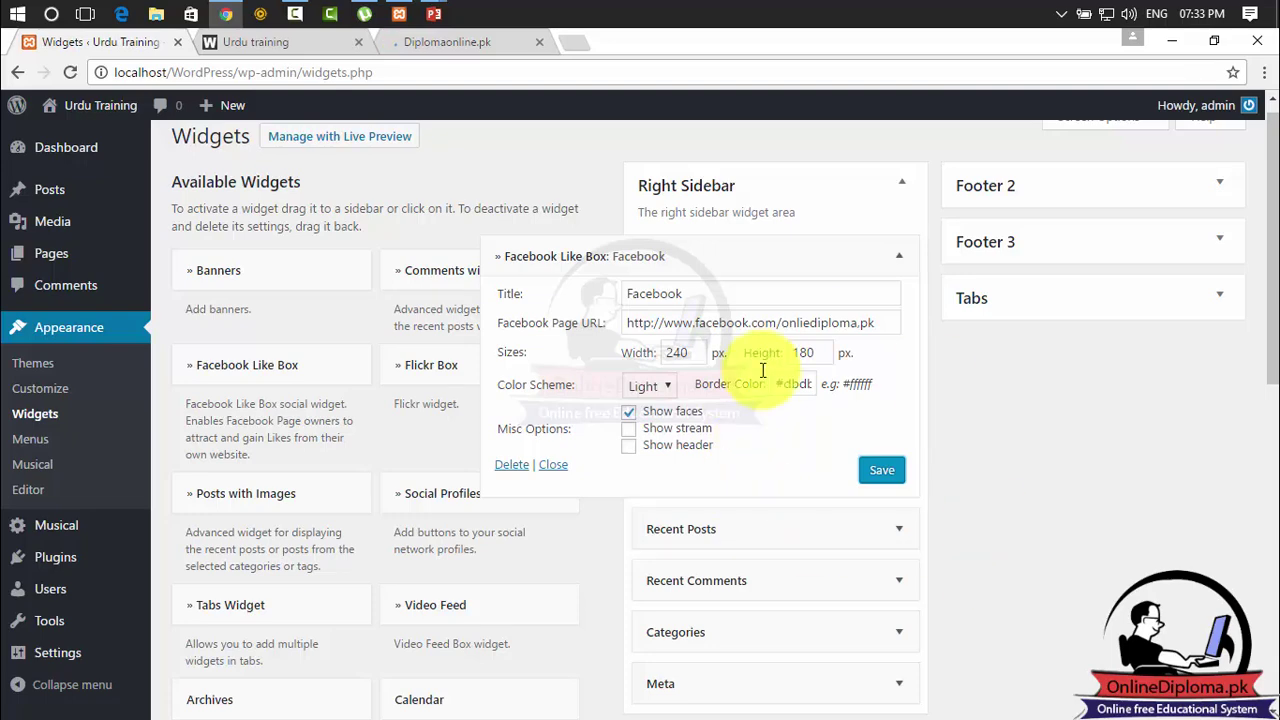
Step: Close the Facebook page's tab, reload the live site and check the Facebook box in the sidebar
left_click(542, 51)
left_click(541, 45)
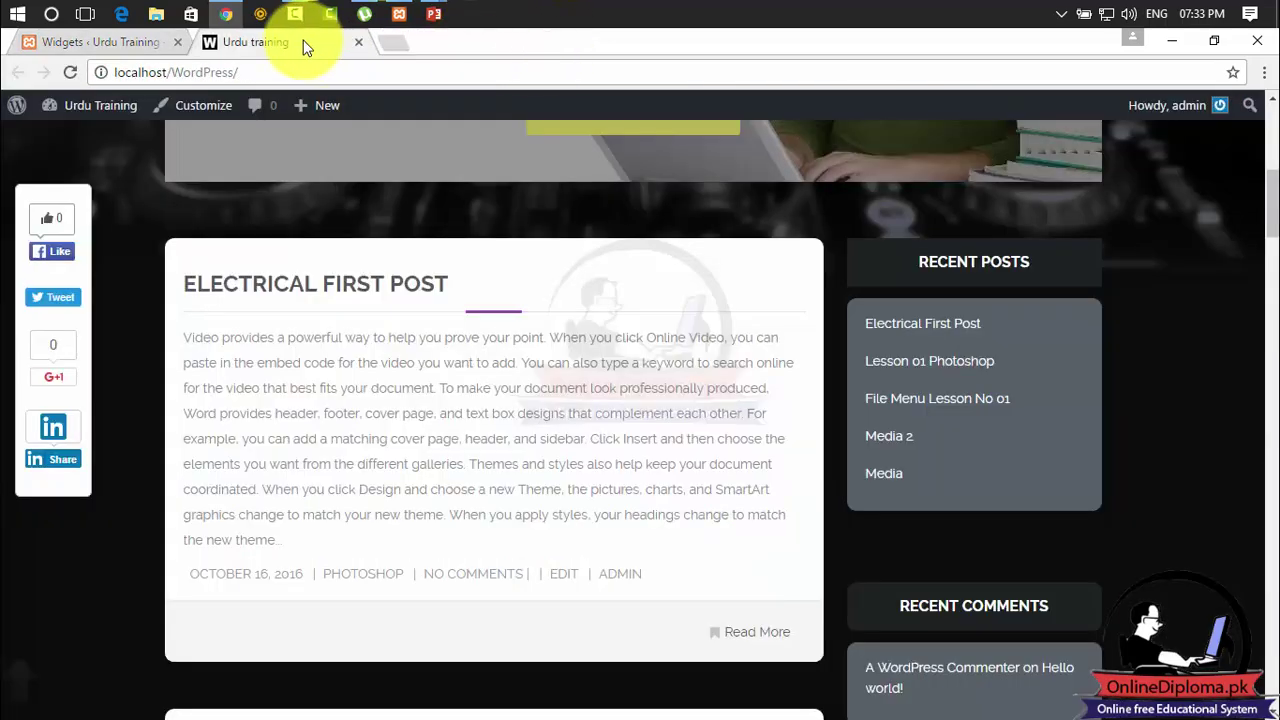
left_click(64, 83)
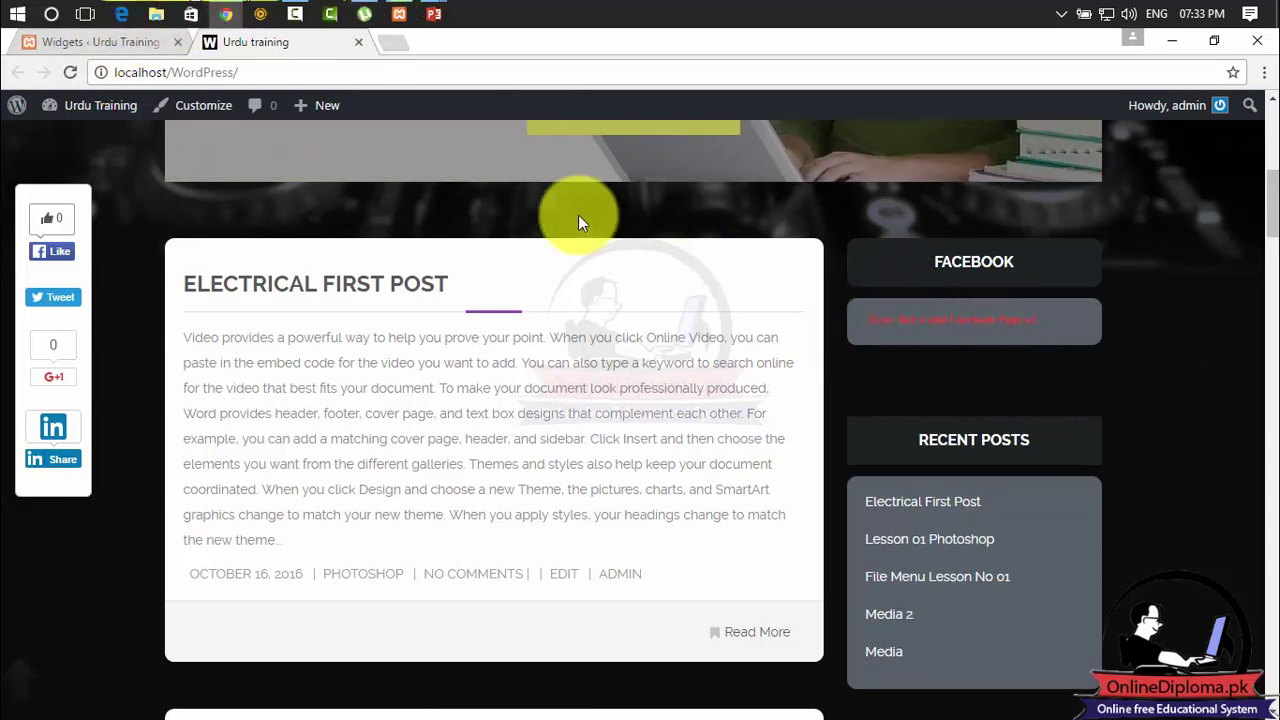
left_click(148, 42)
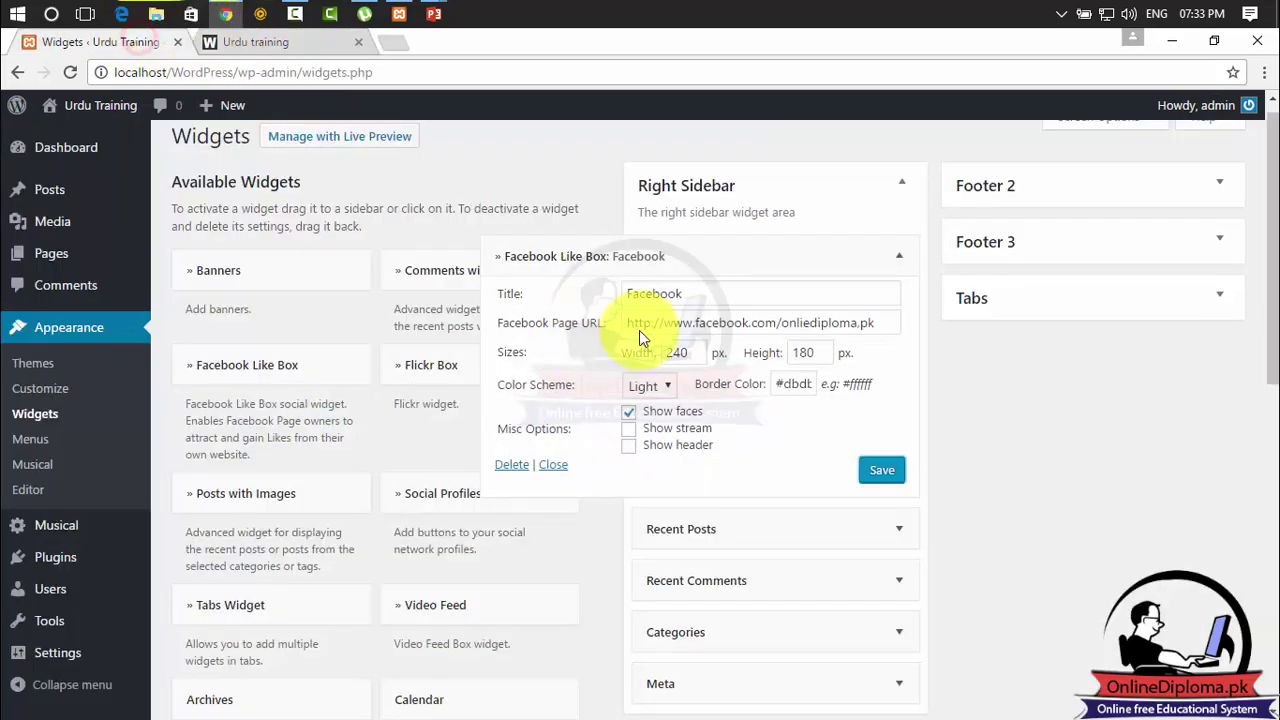
left_click(887, 322)
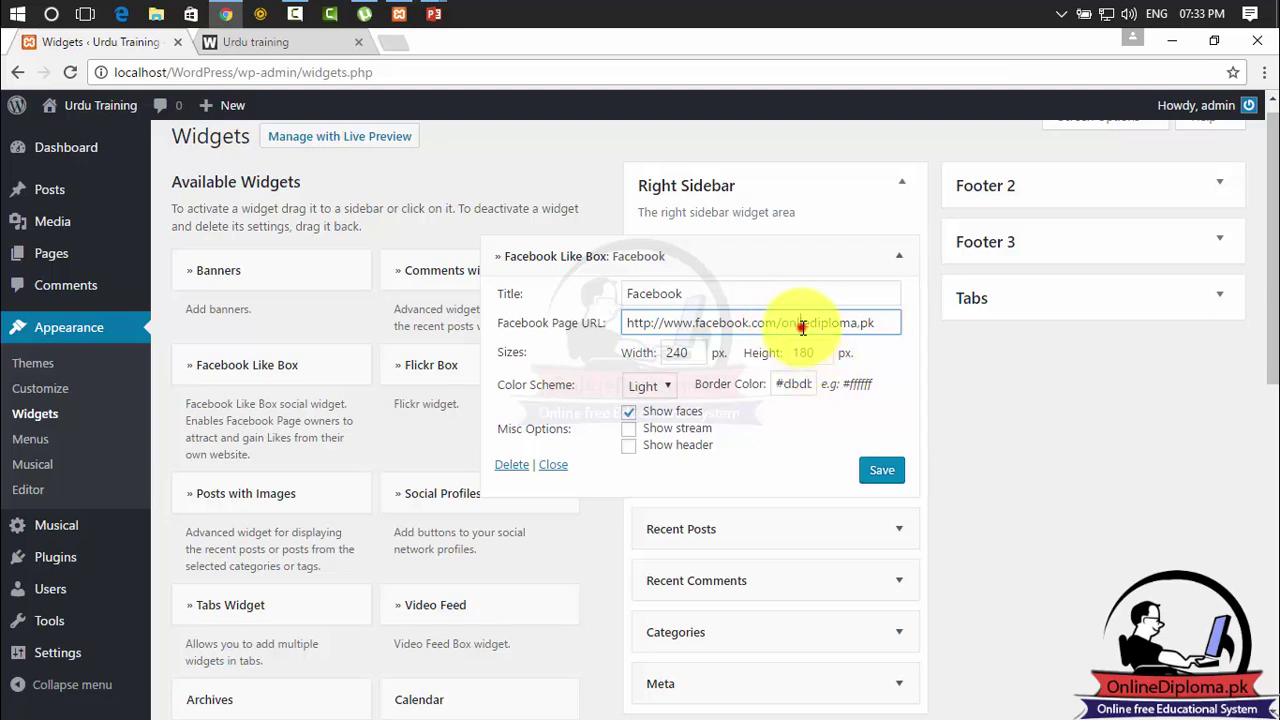
type("ni")
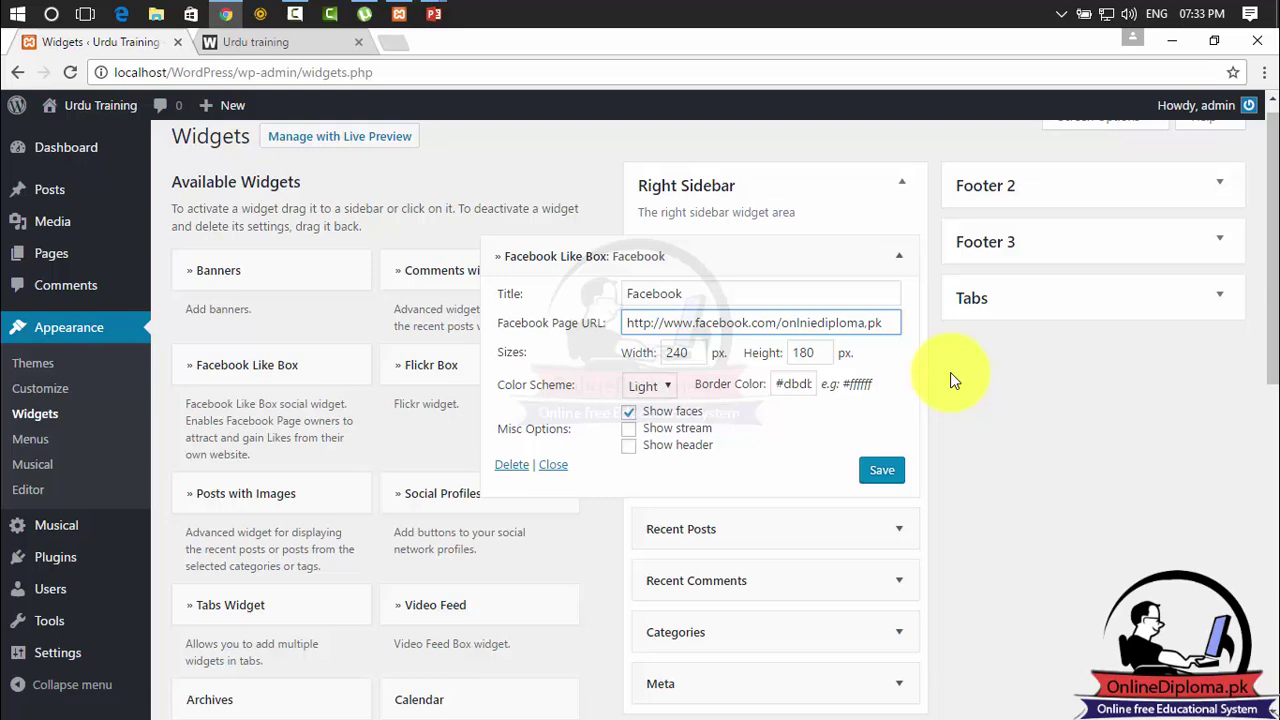
key("BackSpace")
type("in")
left_click(882, 470)
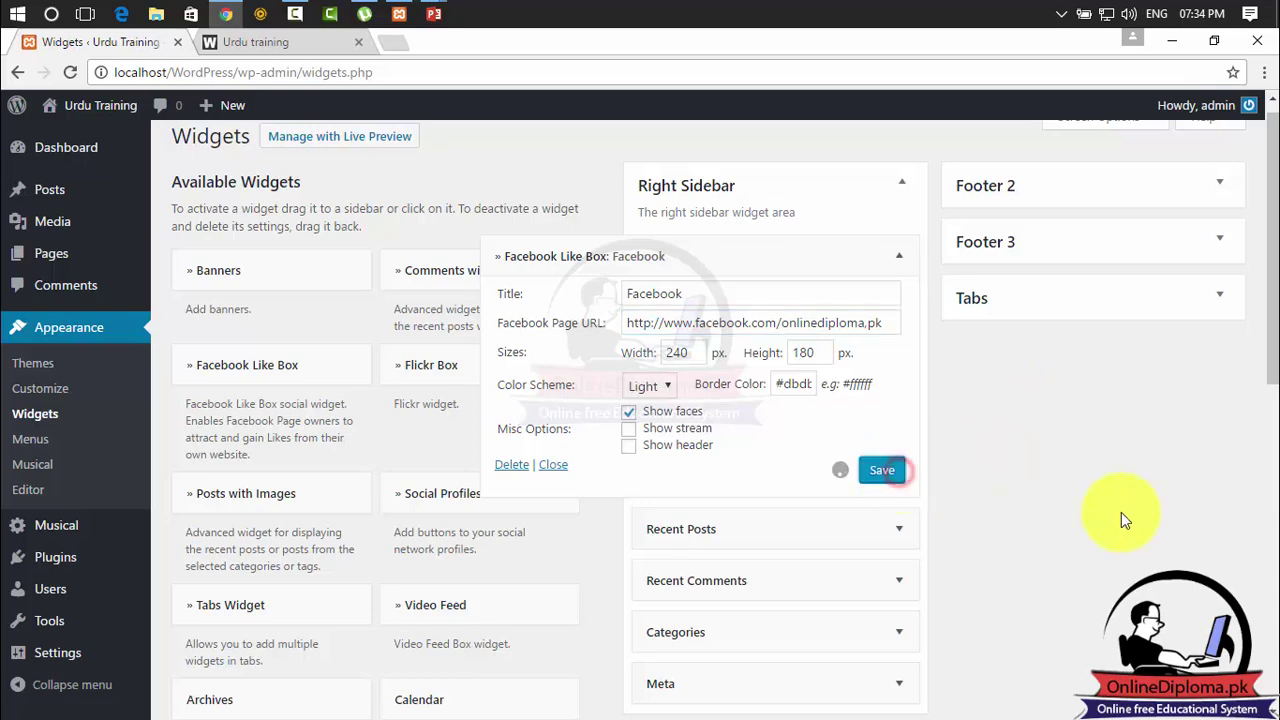
Step: Check the Facebook box on the live site and review the page URL in the widget's settings
left_click(333, 42)
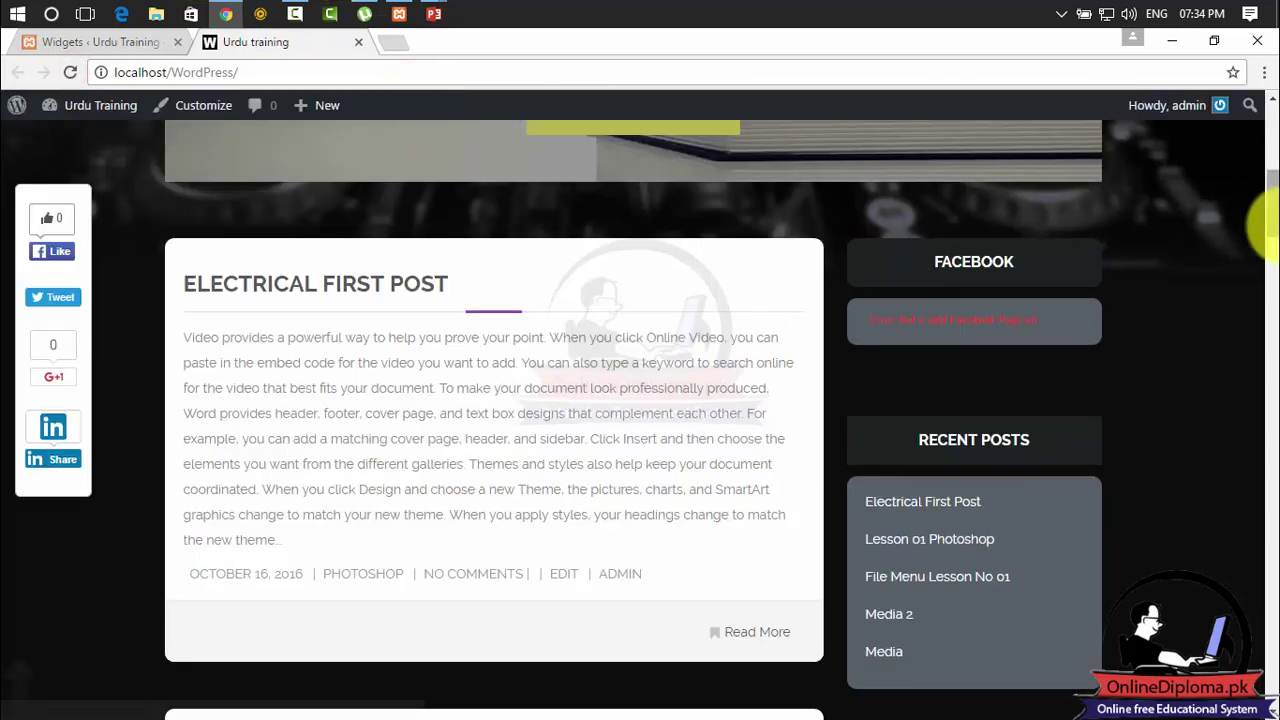
left_click(154, 39)
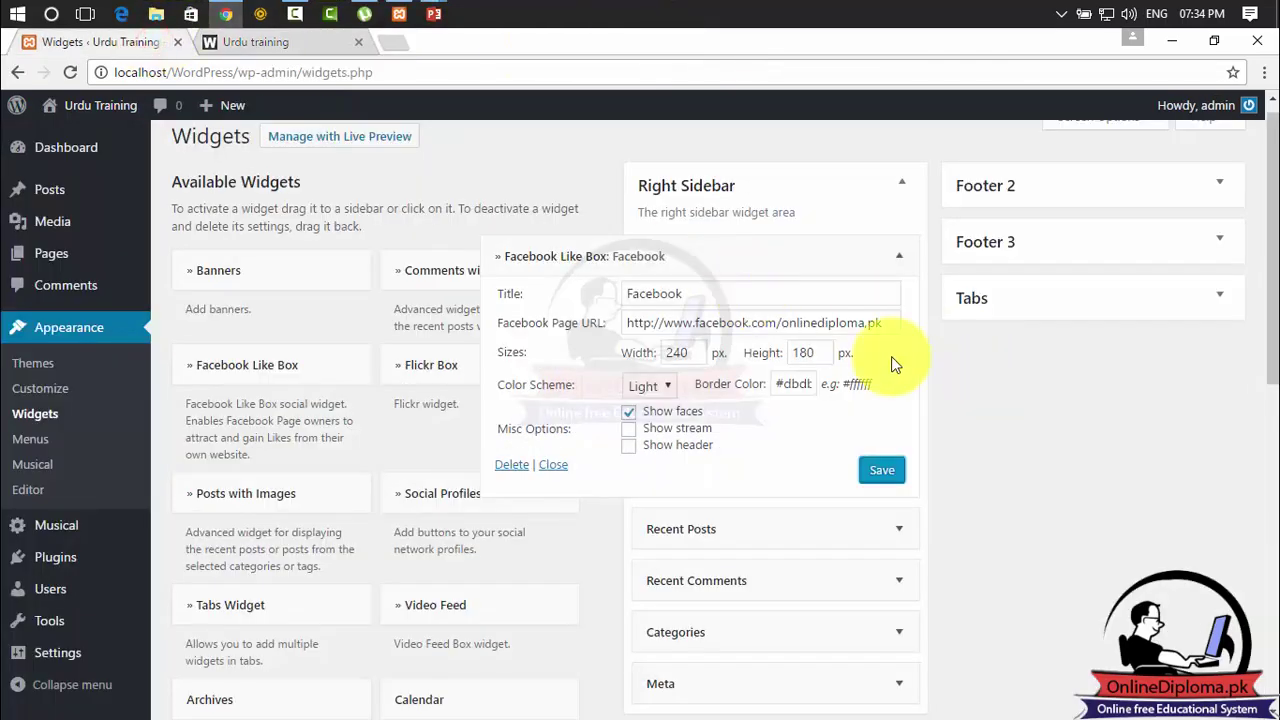
left_click(305, 42)
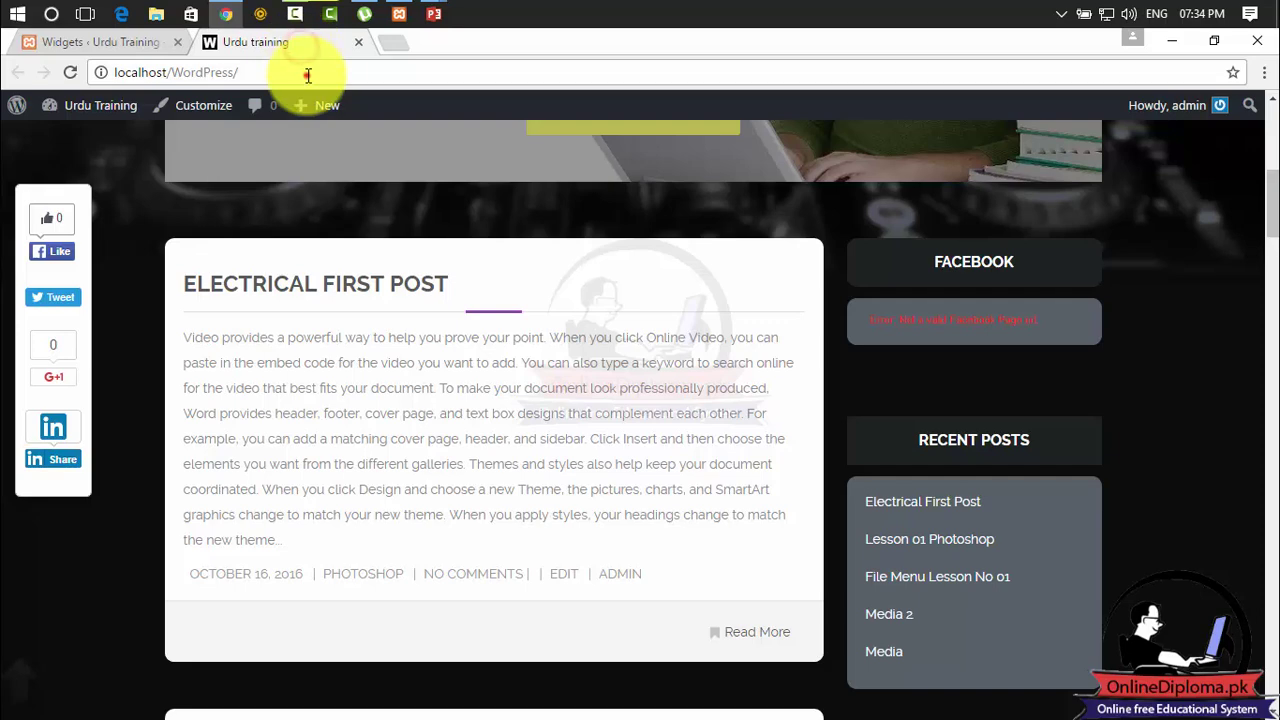
left_click(307, 74)
Step: Search the web for www,facebook.com/onlinediploma.pk in a new tab and open the Diplomaonline.pk Facebook page
left_click(400, 44)
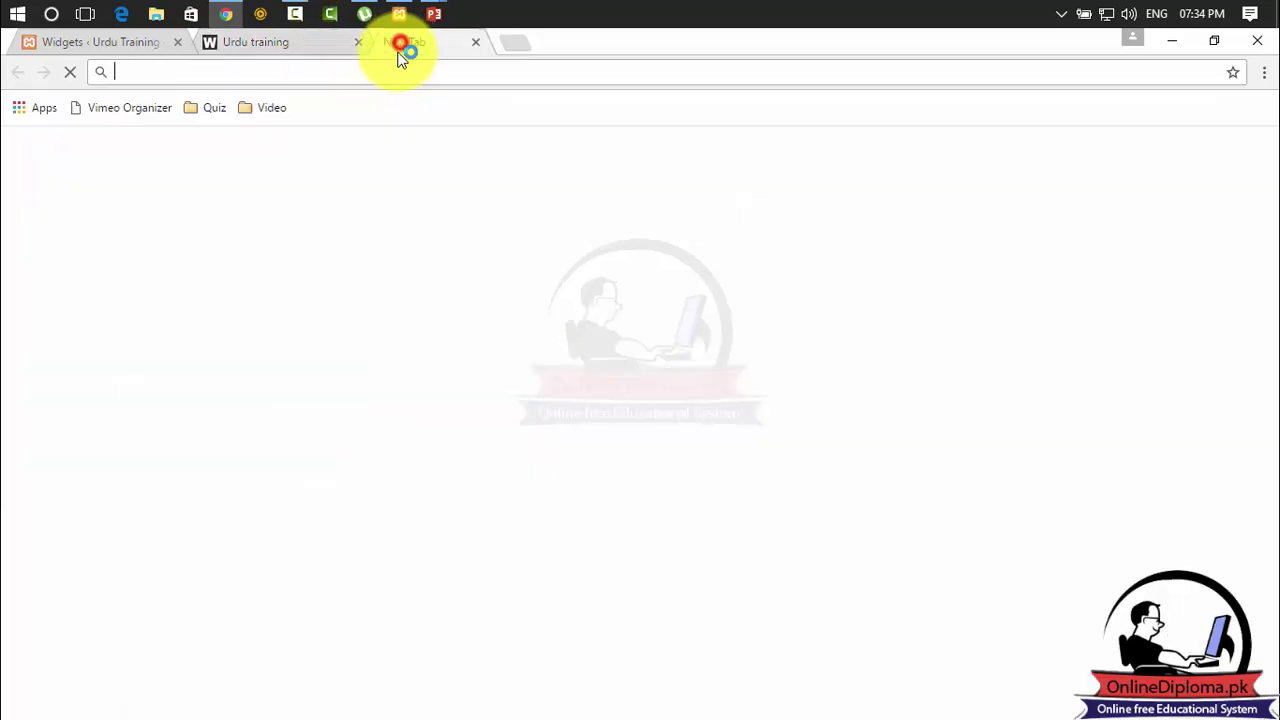
type("ww")
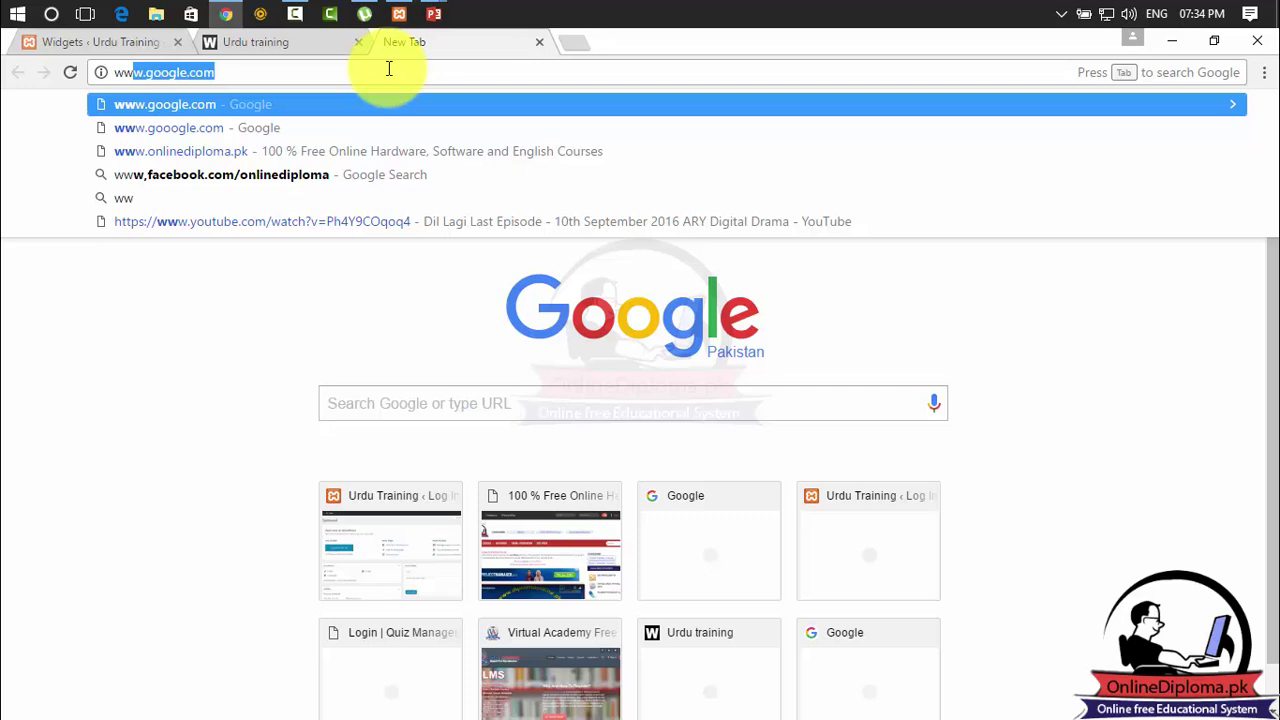
key("Down")
key("Down")
key("Down")
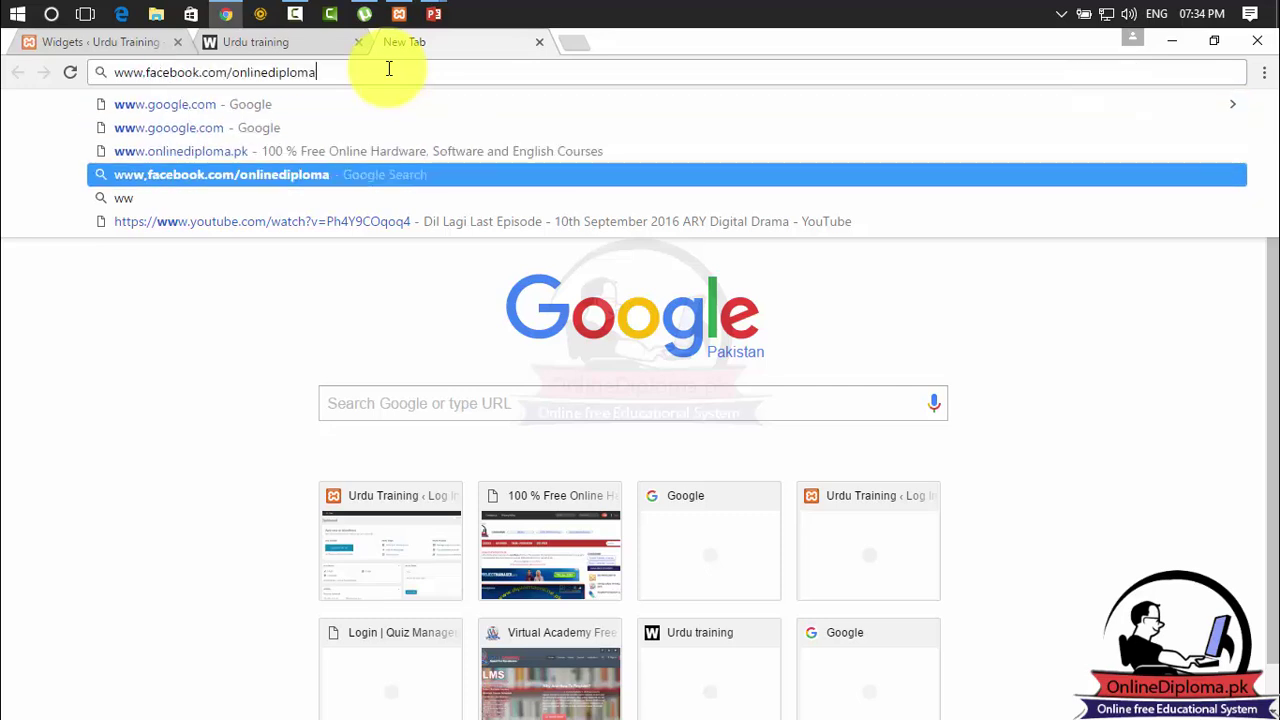
type(".pk")
key("Return")
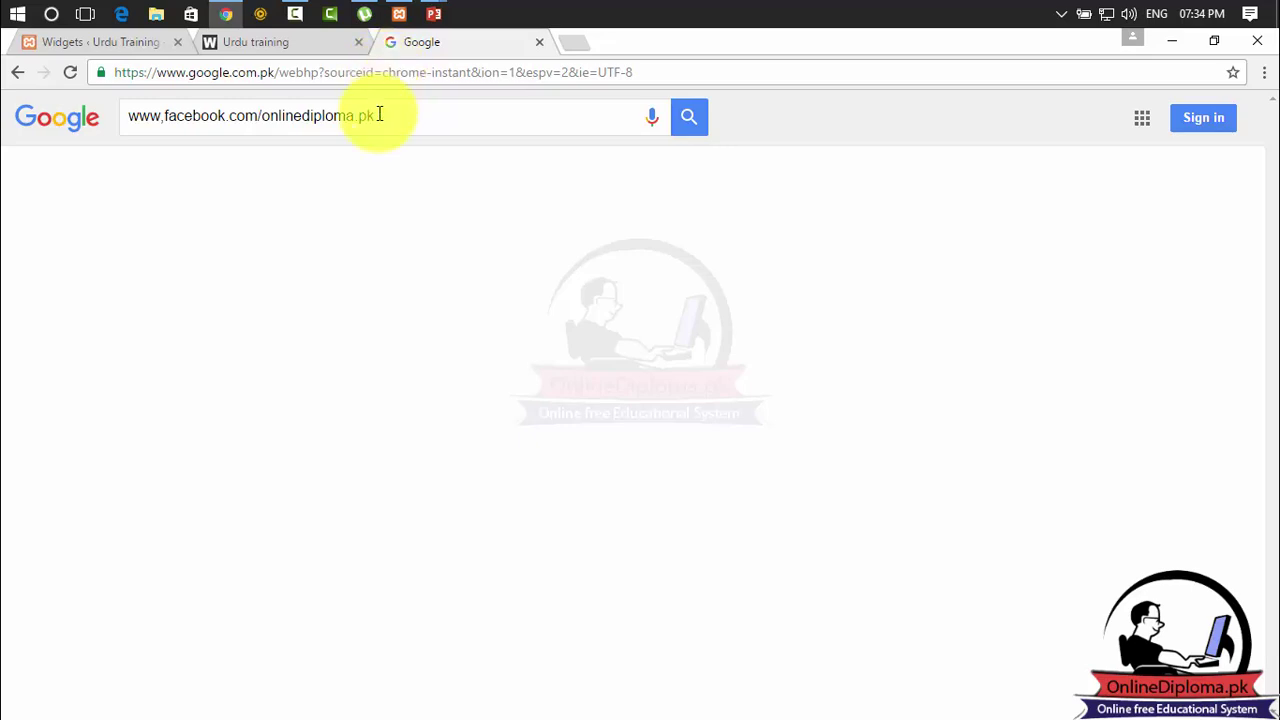
left_click(274, 265)
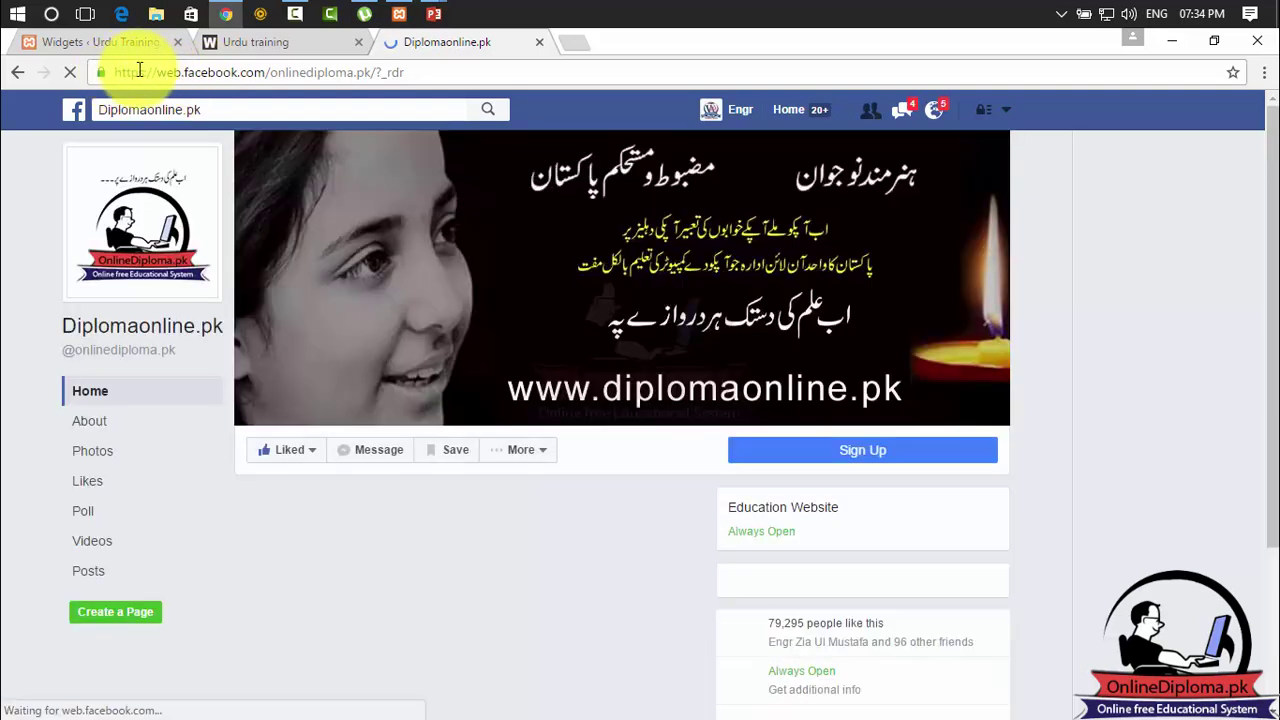
left_click(355, 72)
left_click_drag(355, 72, 157, 72)
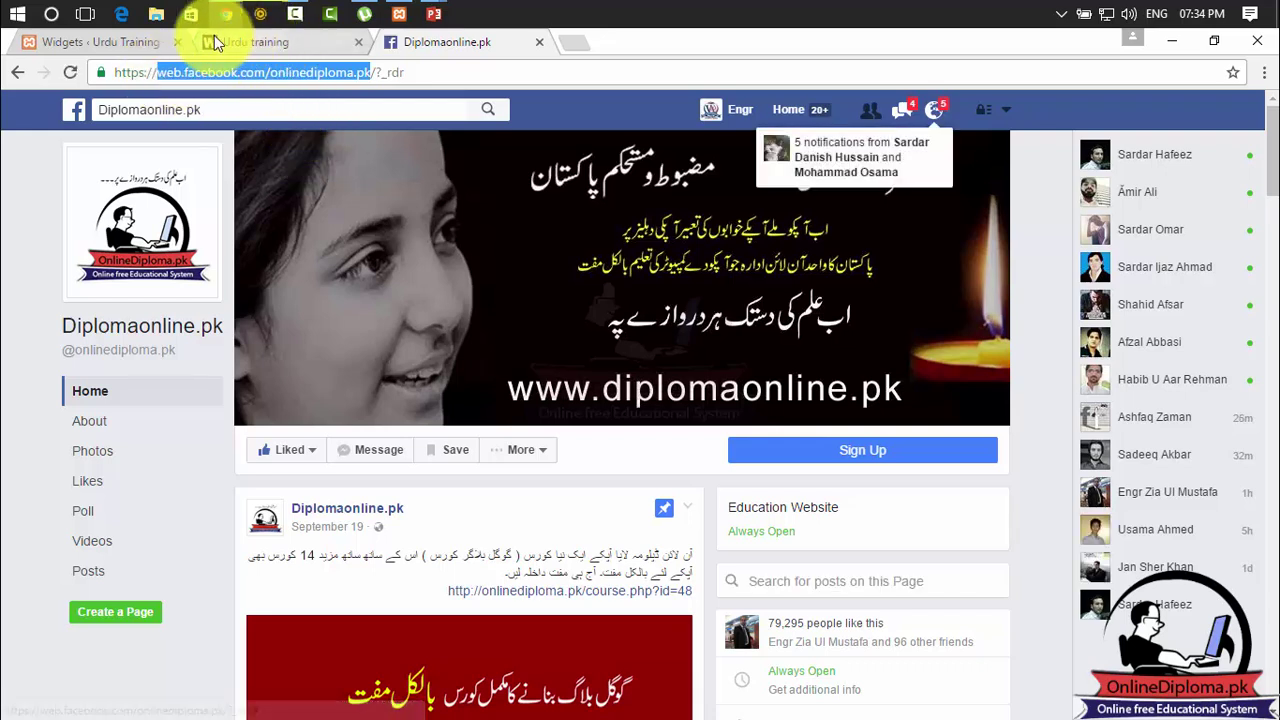
left_click(155, 38)
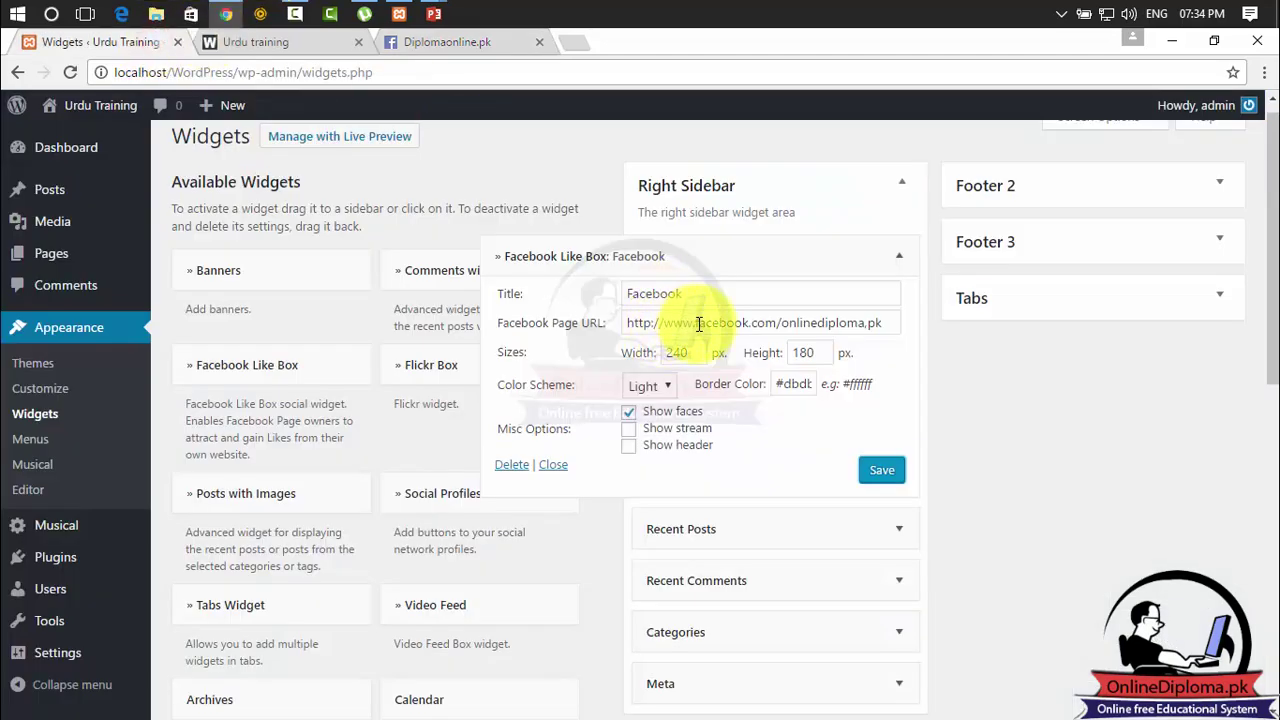
left_click_drag(697, 323, 928, 331)
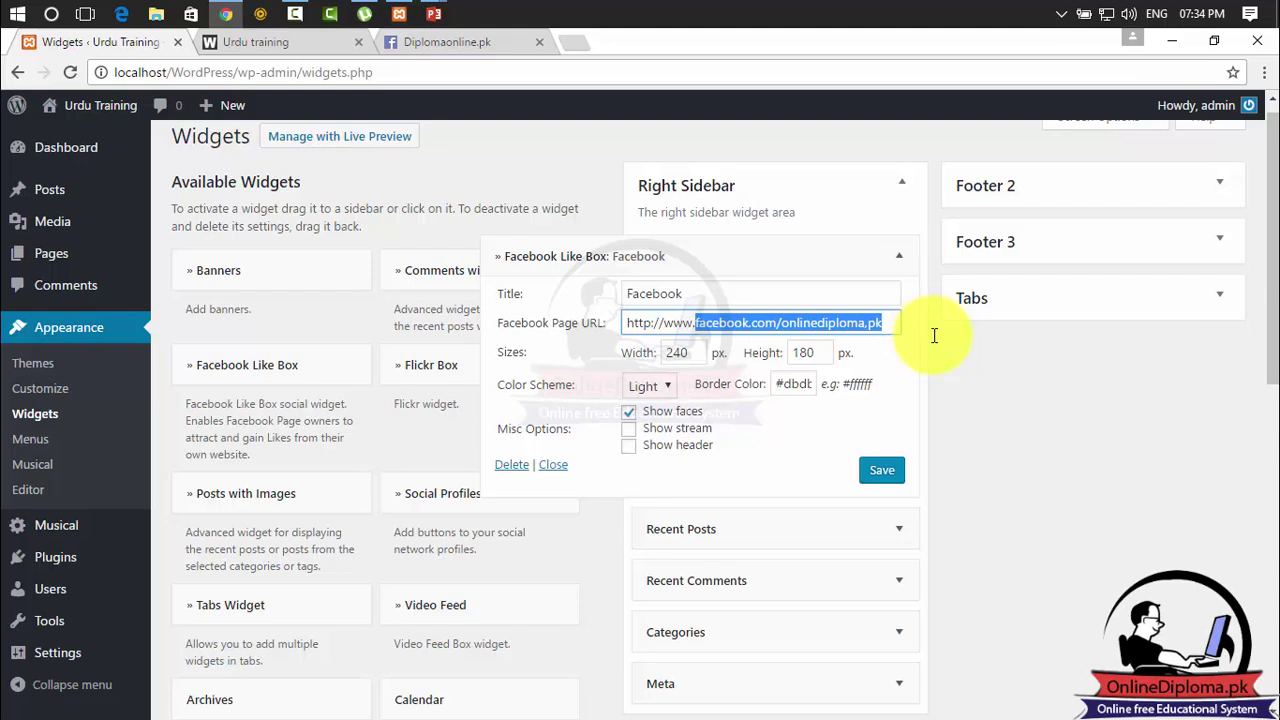
left_click(697, 321)
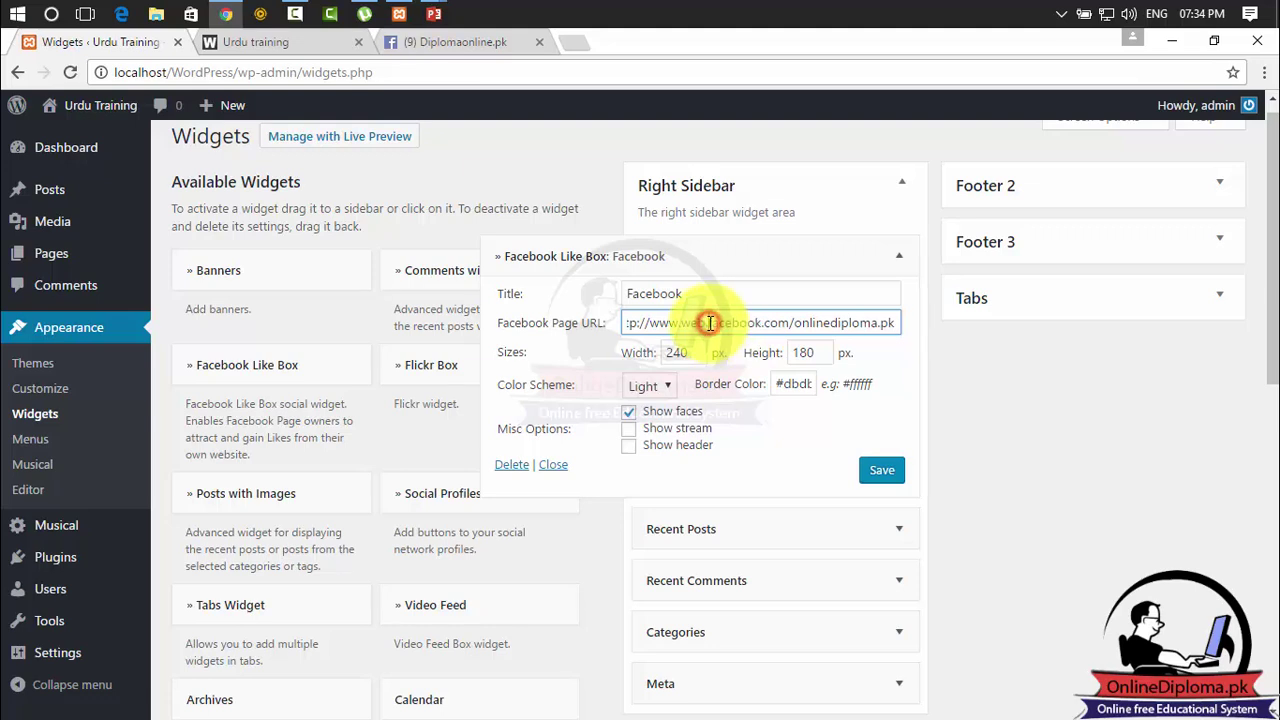
key("BackSpace")
key("BackSpace")
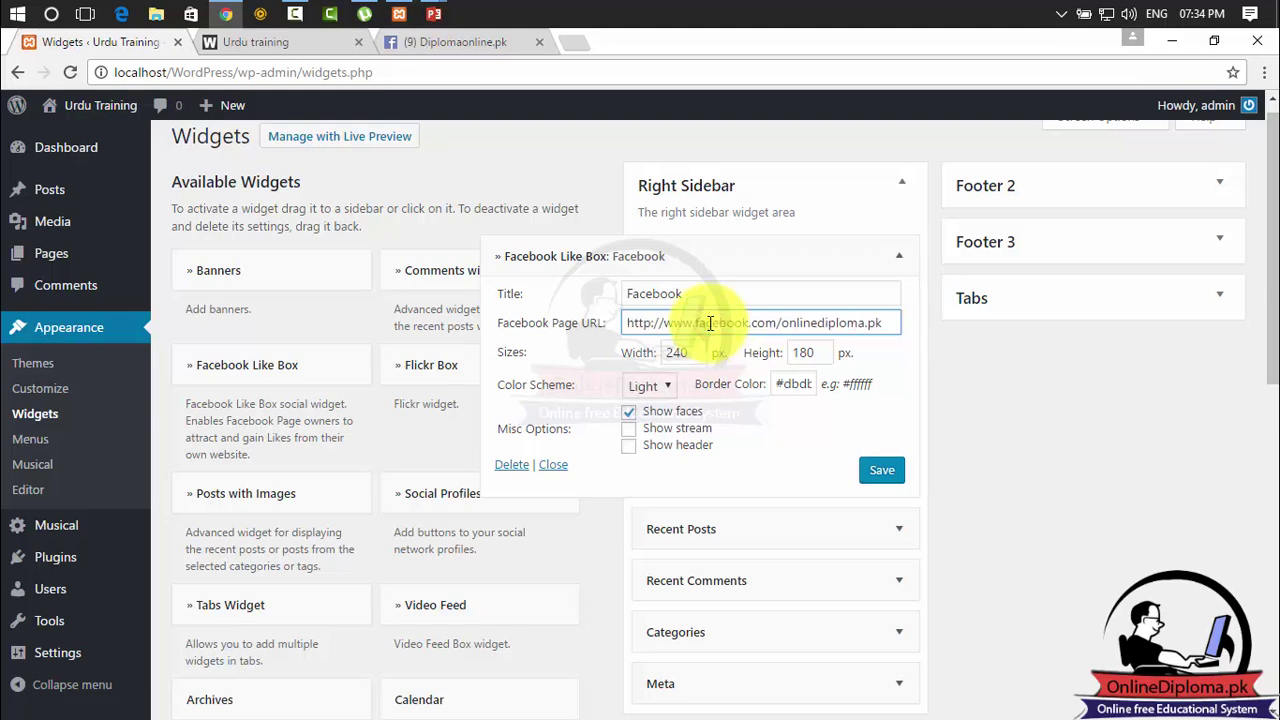
Step: Save the Facebook Like Box and reload the live site to check it in the sidebar
left_click(880, 470)
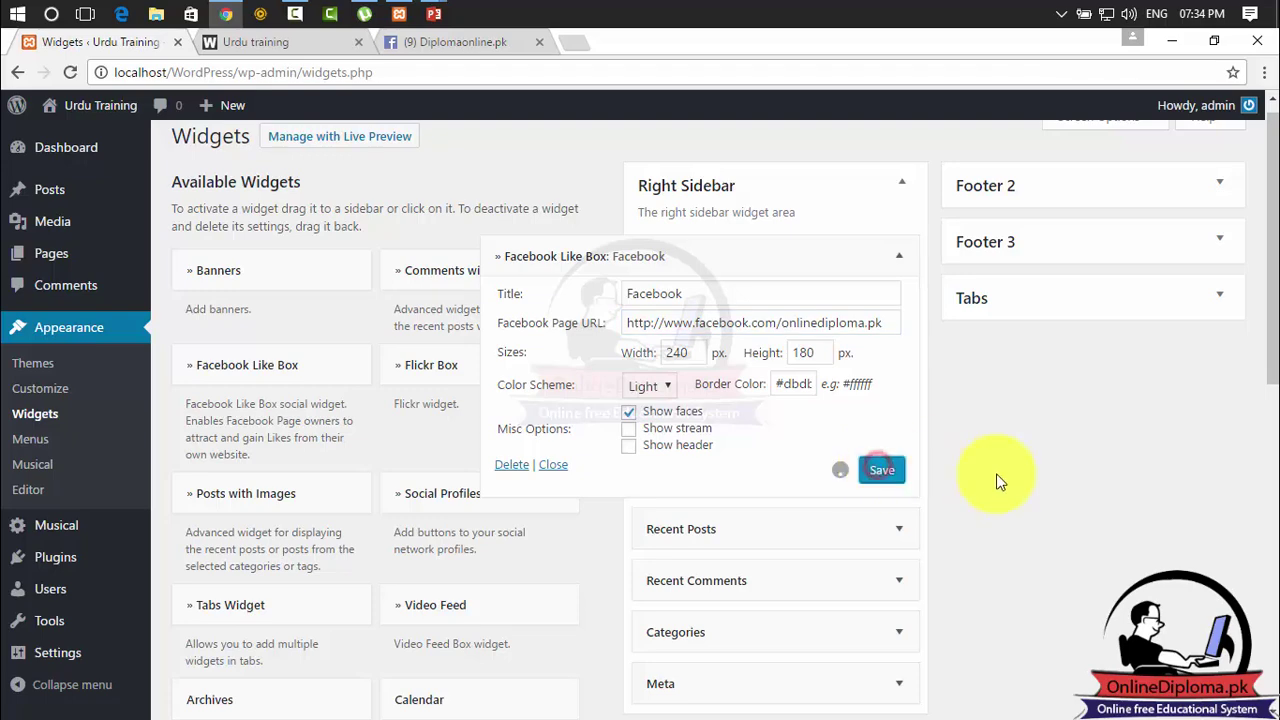
left_click(308, 42)
left_click(72, 72)
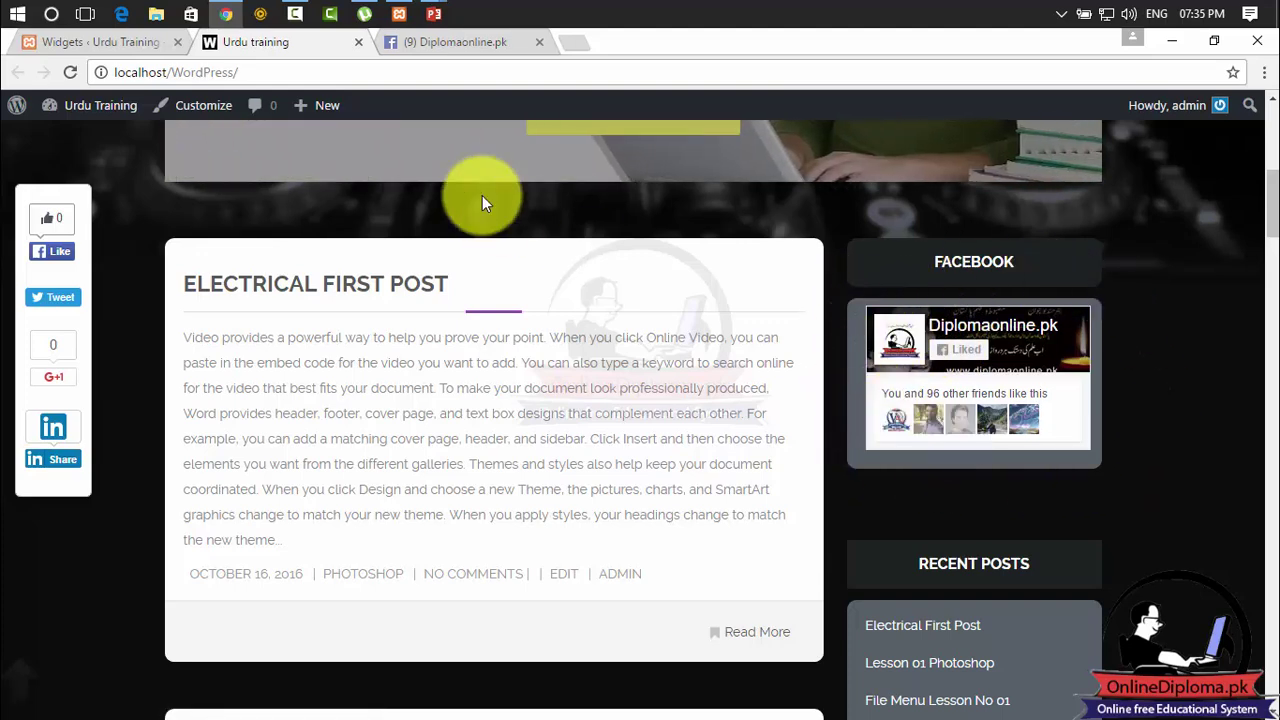
Step: Enable Show header for the Facebook Like Box and check the box on the reloaded live site
left_click(119, 46)
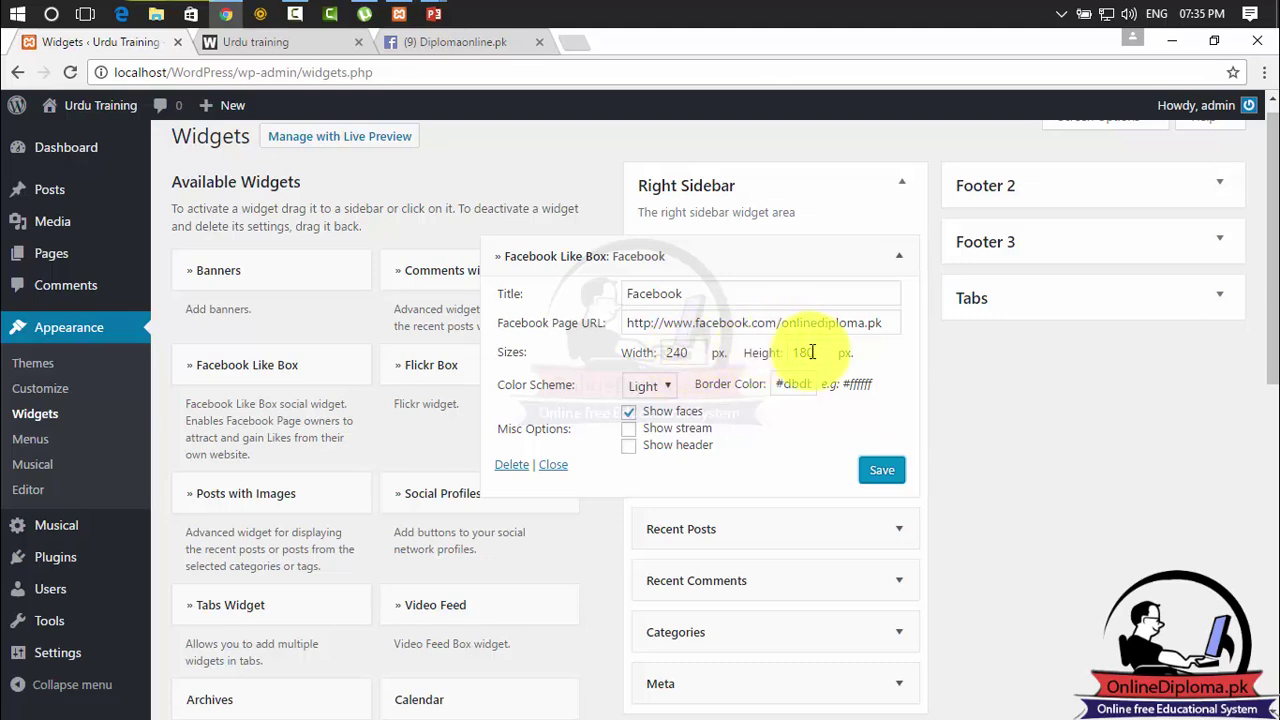
double_click(678, 353)
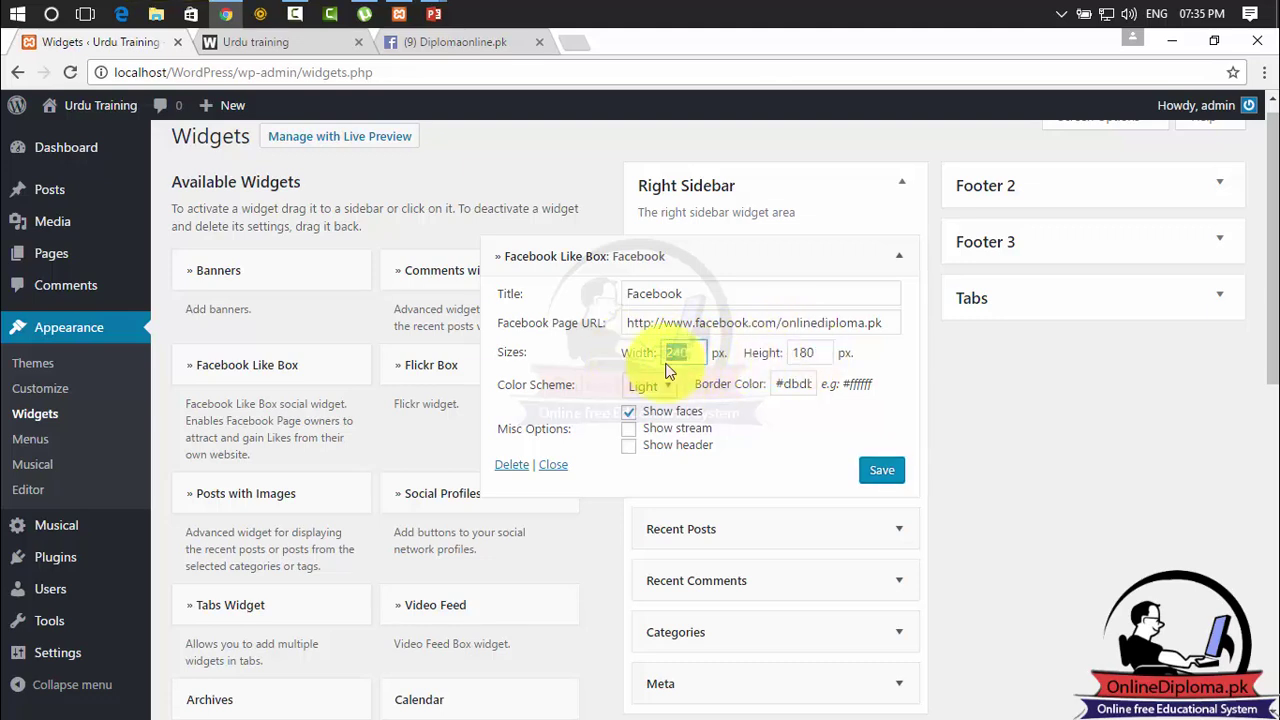
left_click(629, 413)
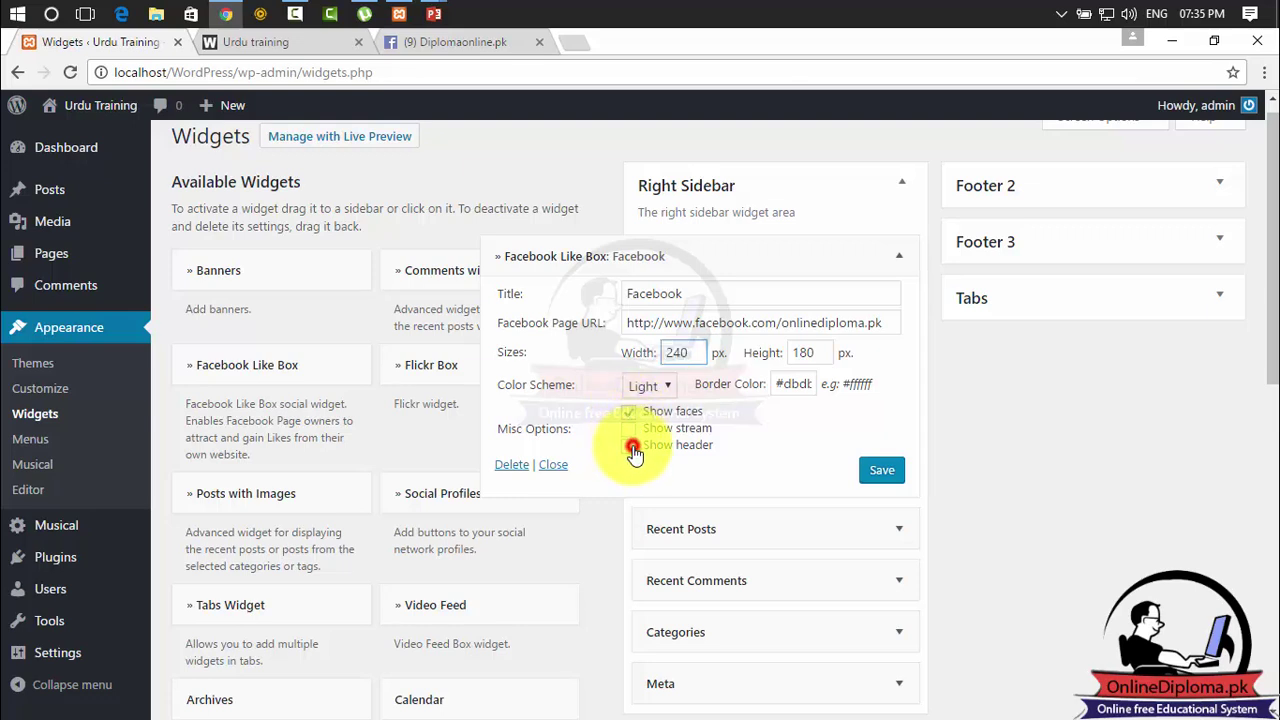
left_click(631, 448)
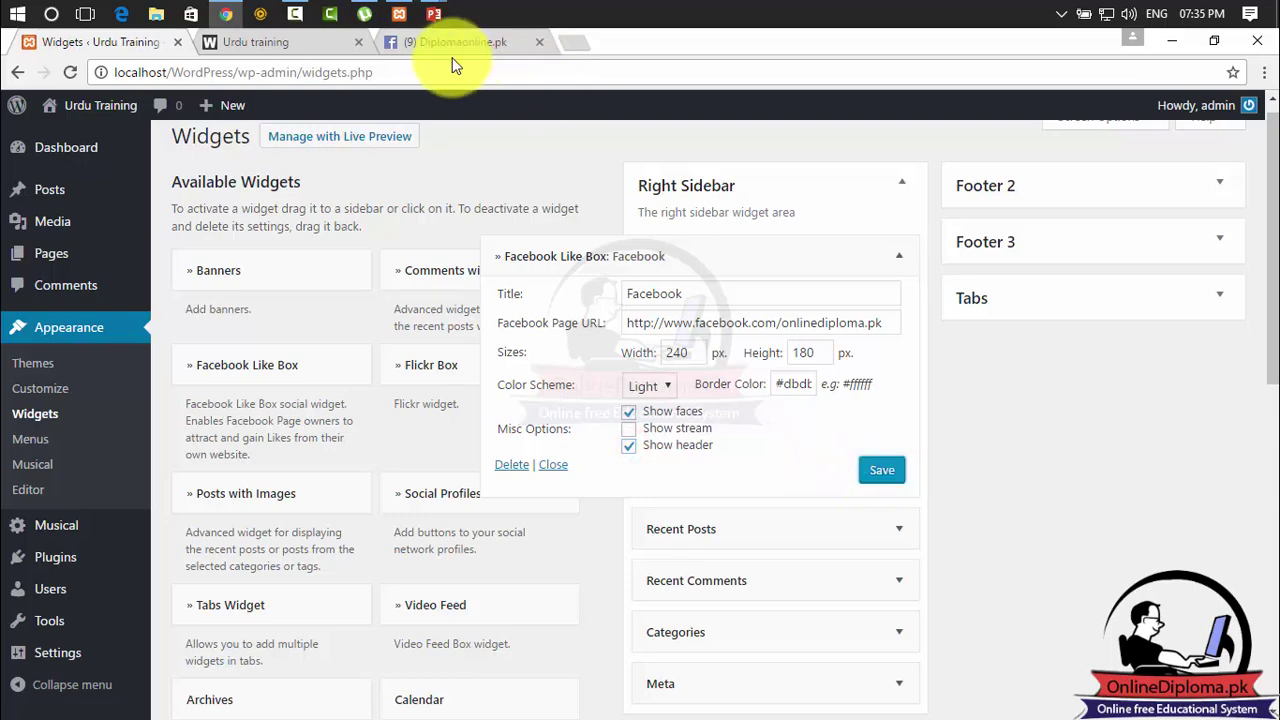
left_click(298, 40)
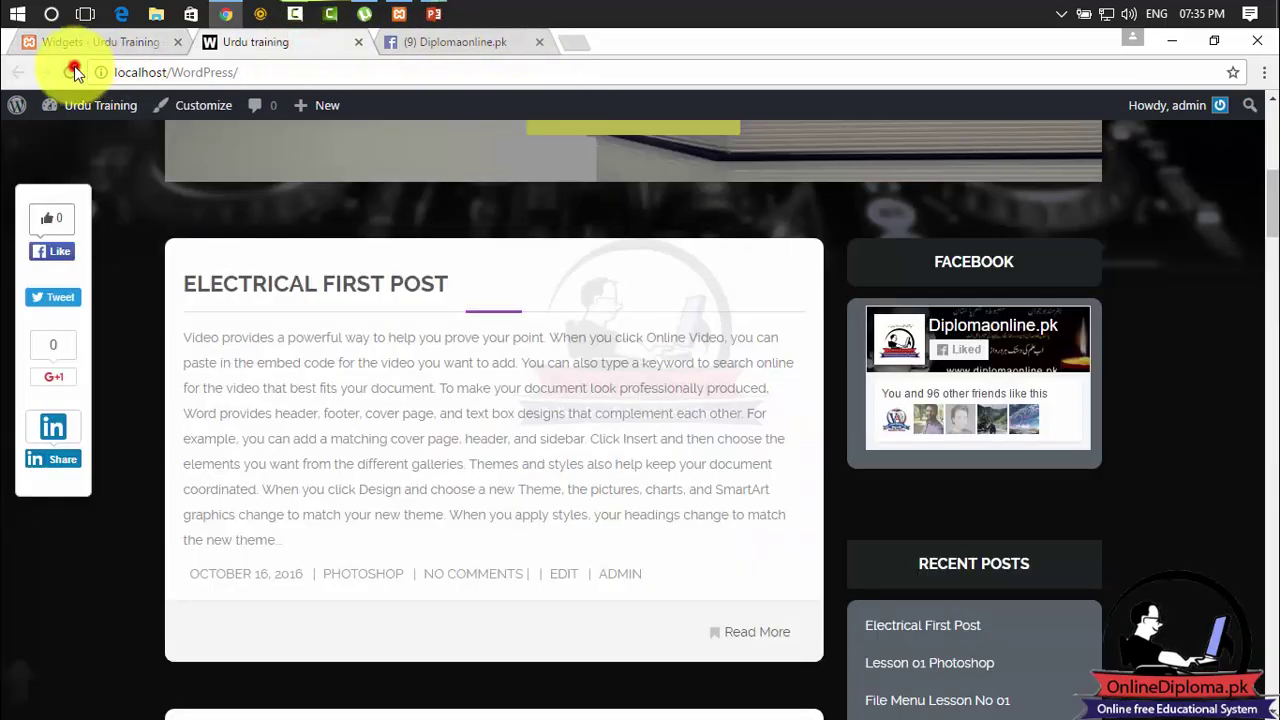
left_click(74, 72)
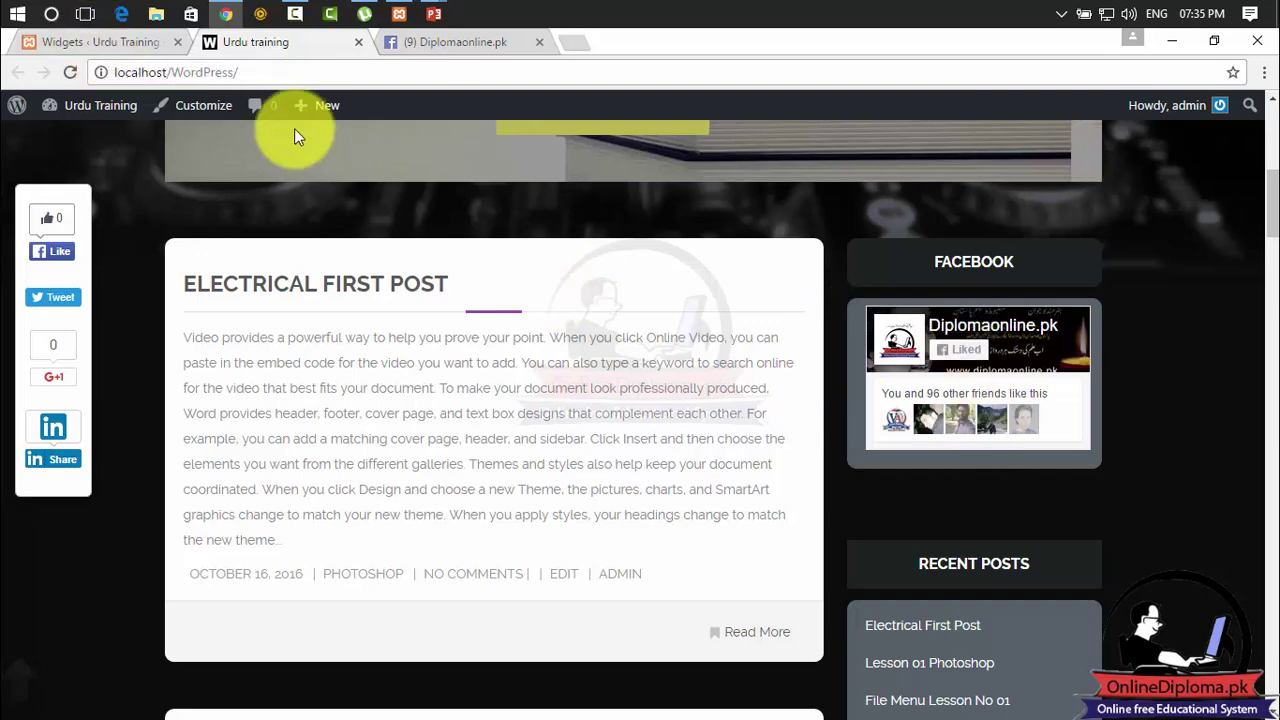
Step: Save the Facebook Like Box with the Dark color scheme and check it on the live site, closing its settings when done
left_click(152, 38)
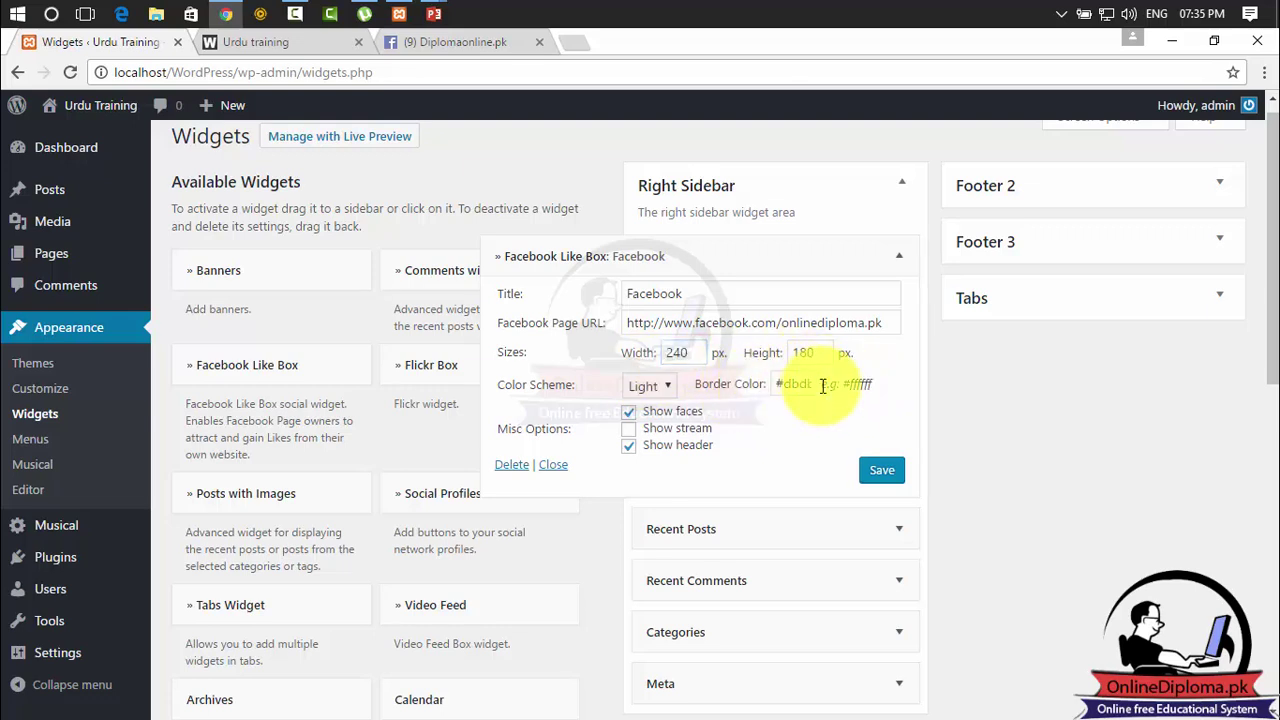
left_click(664, 388)
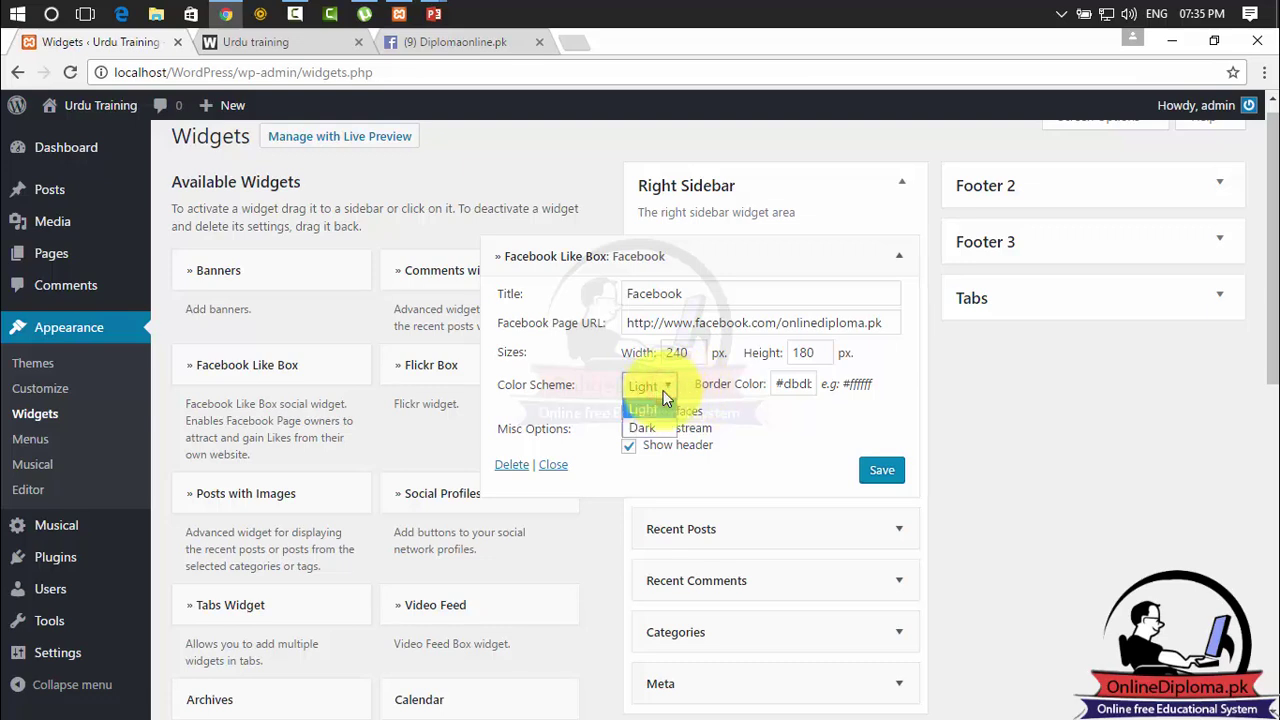
left_click(657, 428)
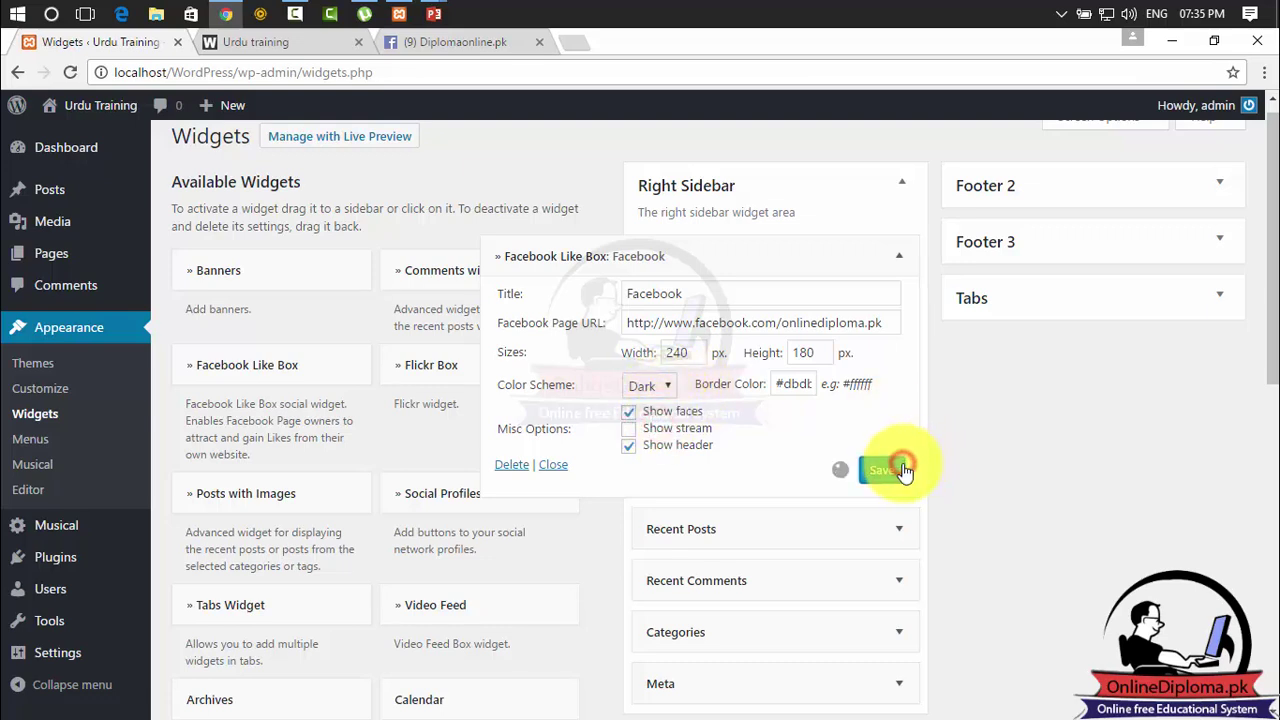
left_click(322, 41)
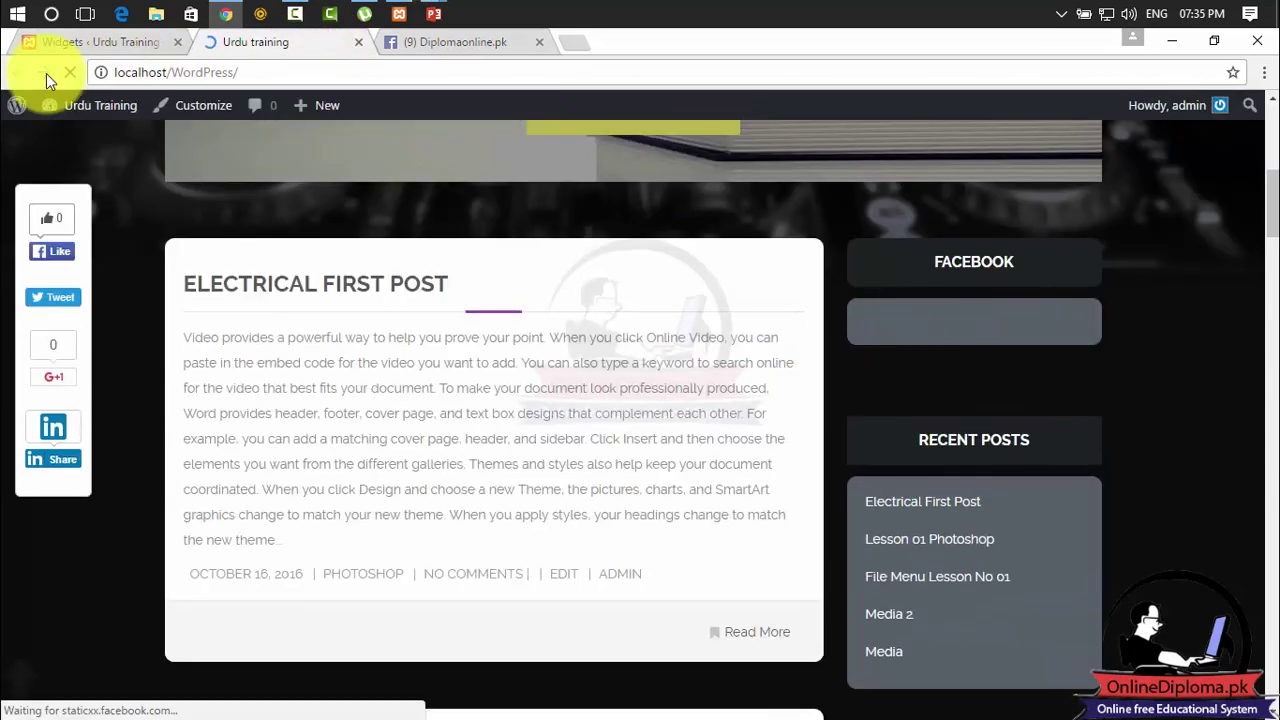
left_click(132, 44)
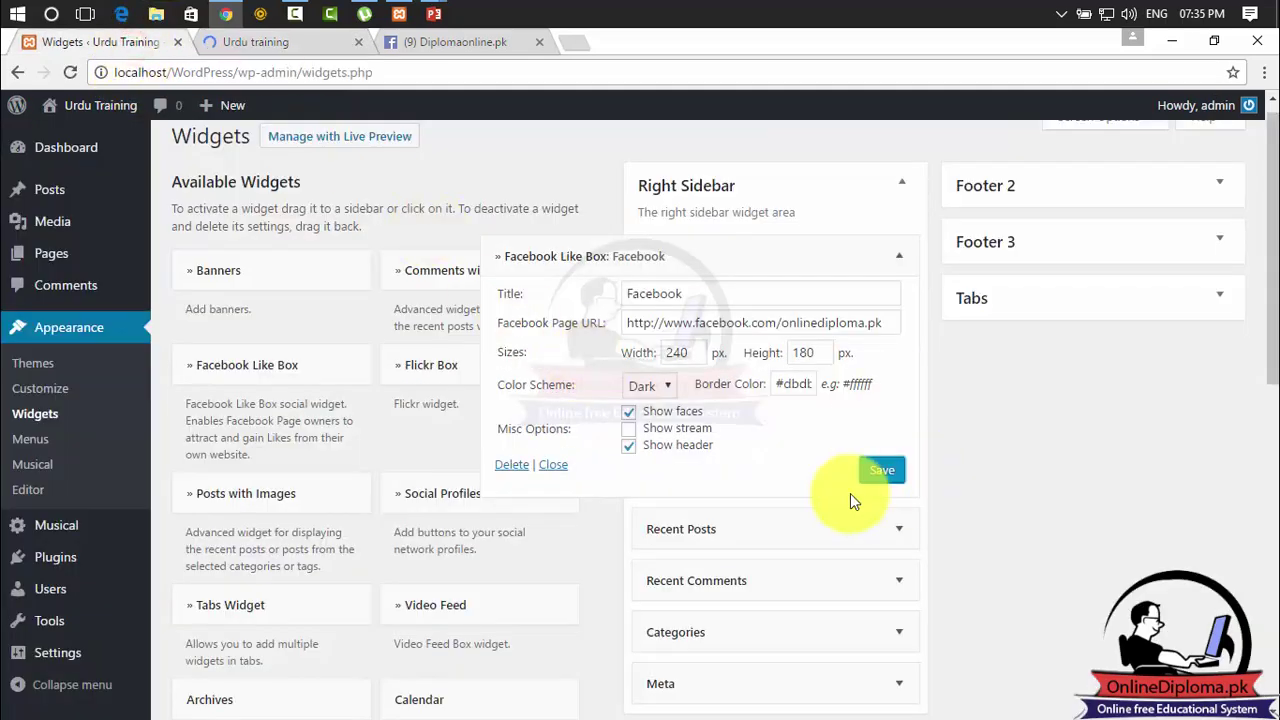
left_click(551, 466)
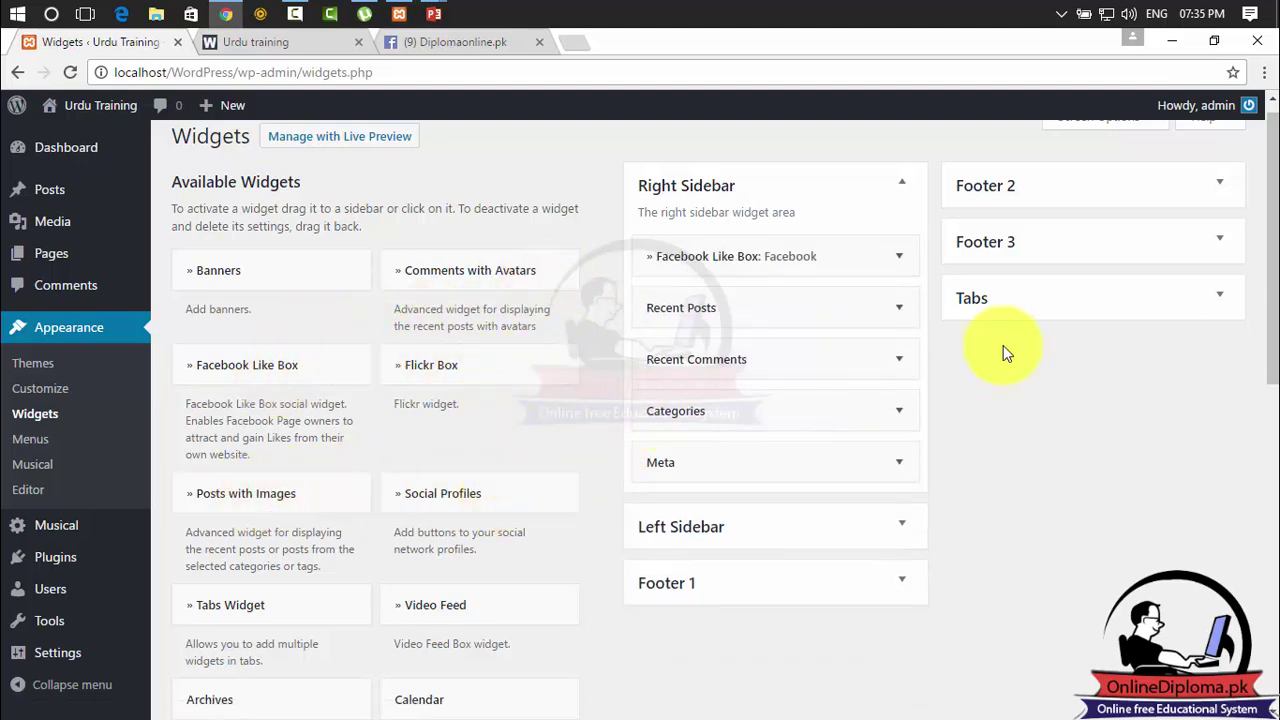
Step: Add a Social Profiles widget above the Facebook Like Box in the Right Sidebar
left_click_drag(1274, 236, 1266, 338)
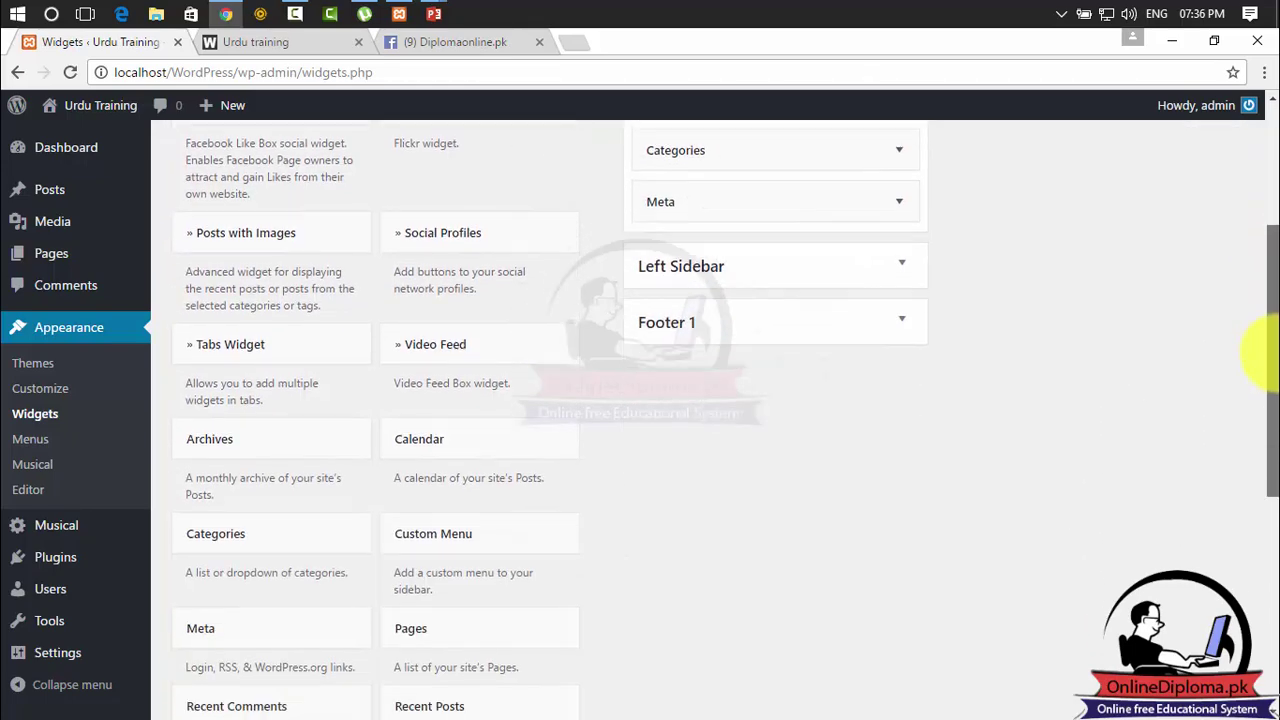
left_click_drag(497, 245, 867, 62)
left_click_drag(837, 231, 749, 269)
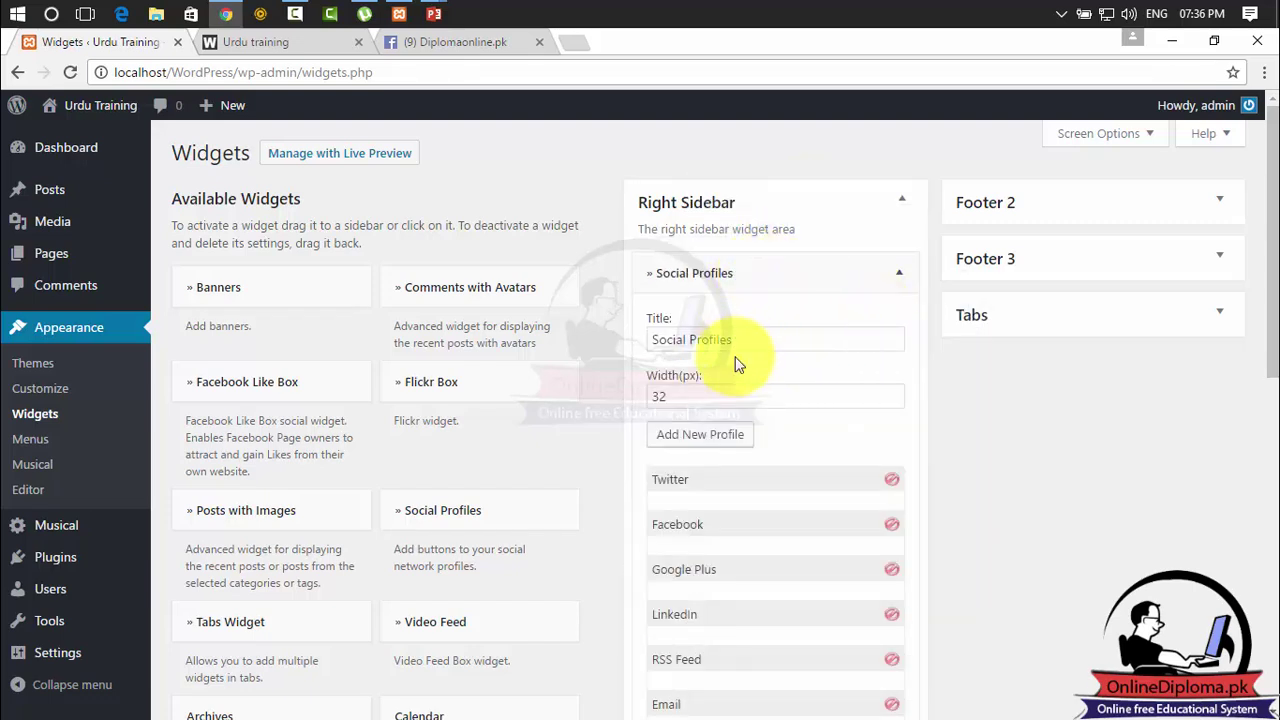
Step: Remove the RSS Feed and both Email profiles from the Social Profiles widget
left_click_drag(1268, 252, 1268, 322)
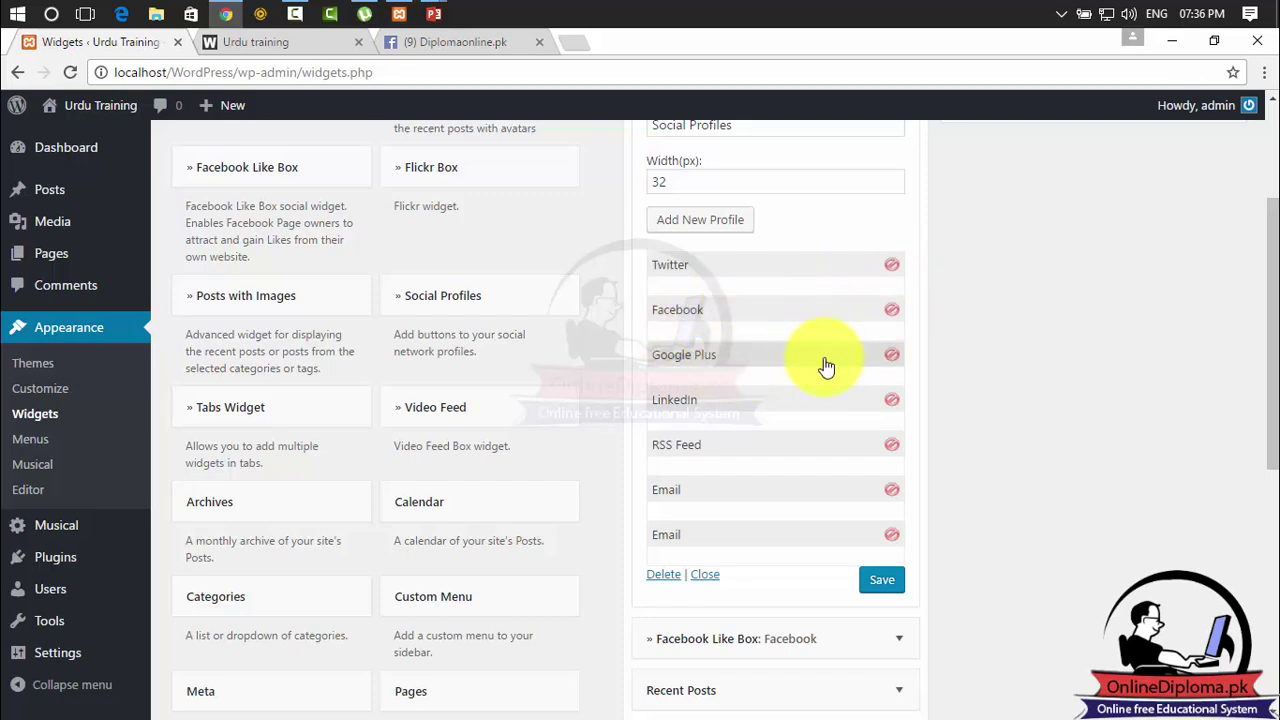
left_click(891, 446)
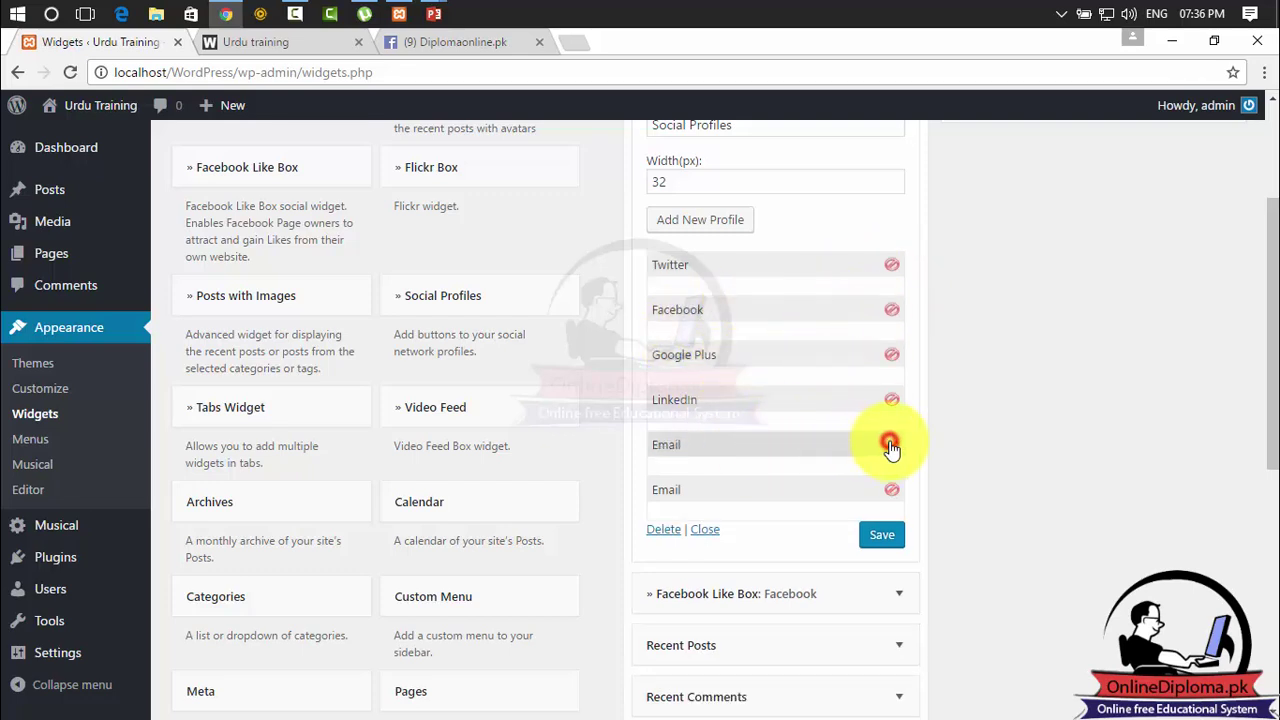
left_click(891, 446)
left_click(891, 446)
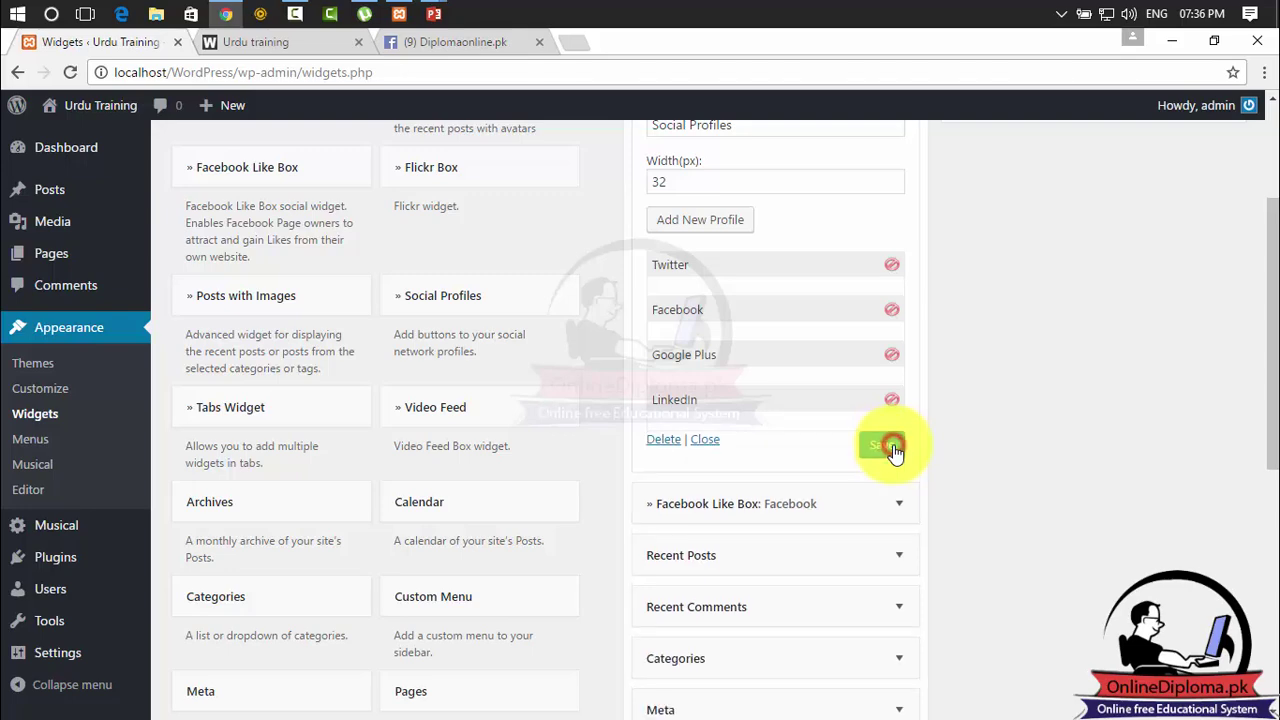
Step: Save the Social Profiles widget and check its icons on the reloaded live site
left_click(889, 445)
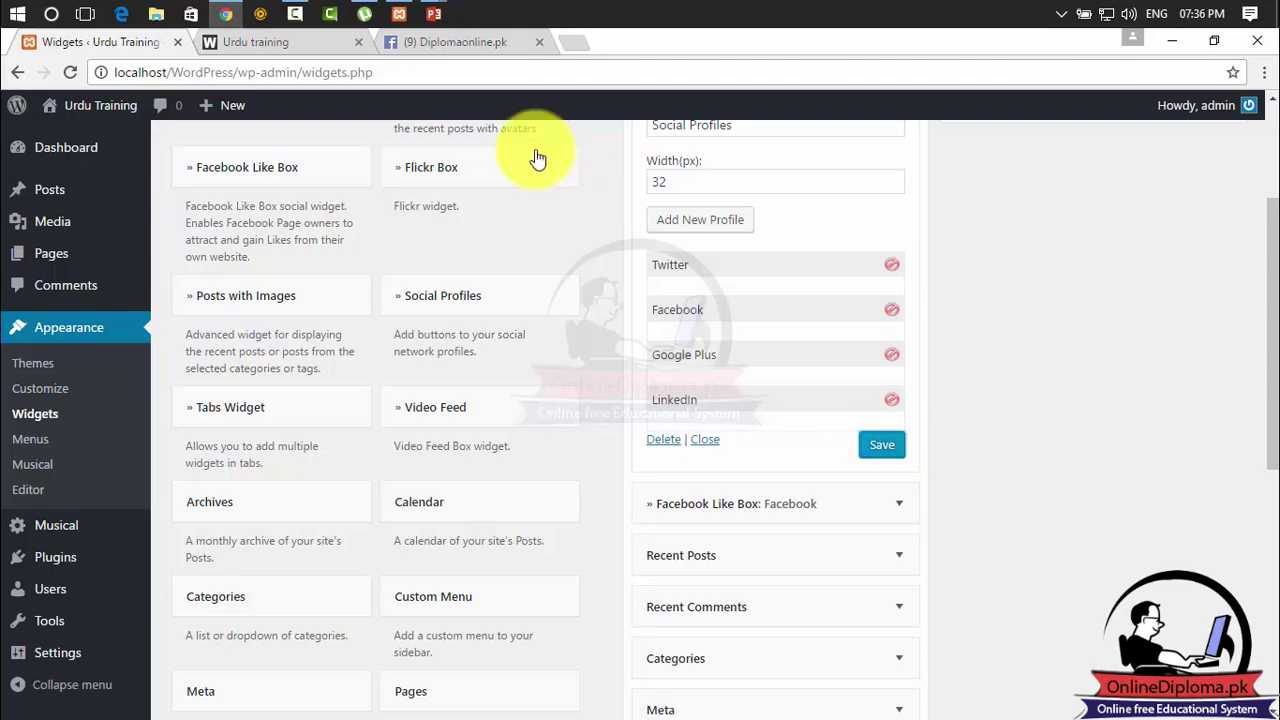
left_click(284, 54)
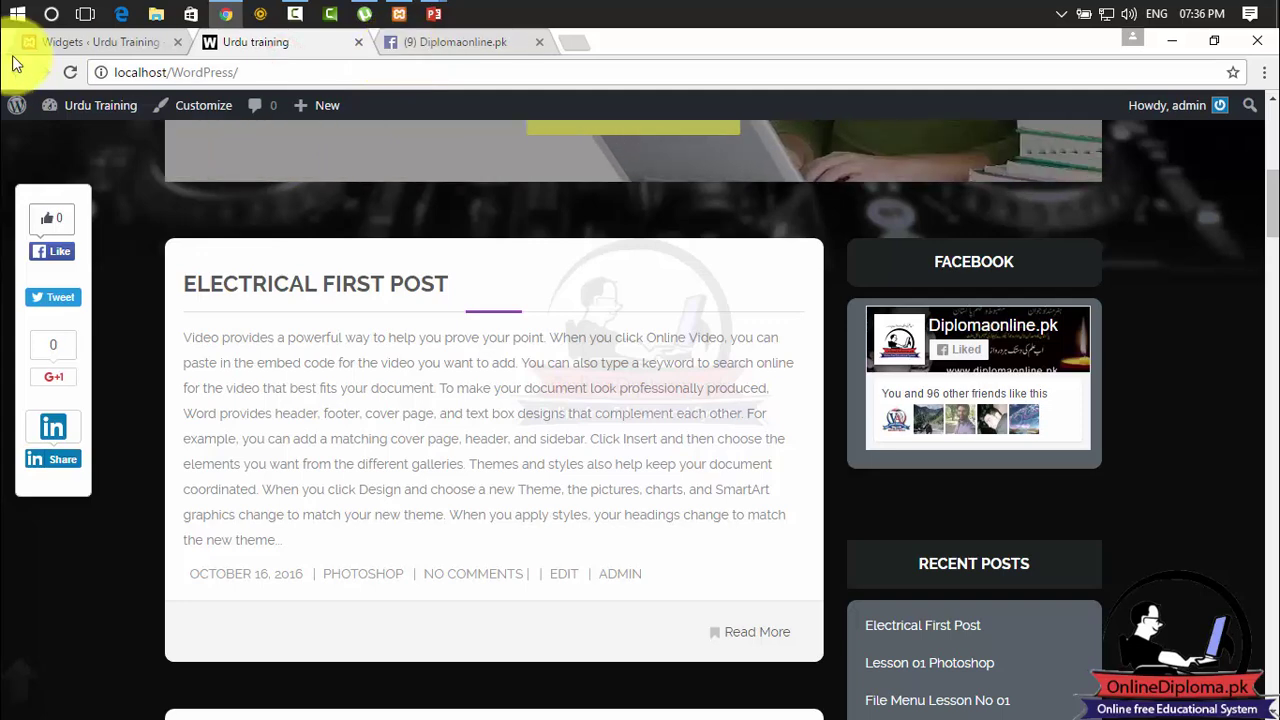
left_click(71, 78)
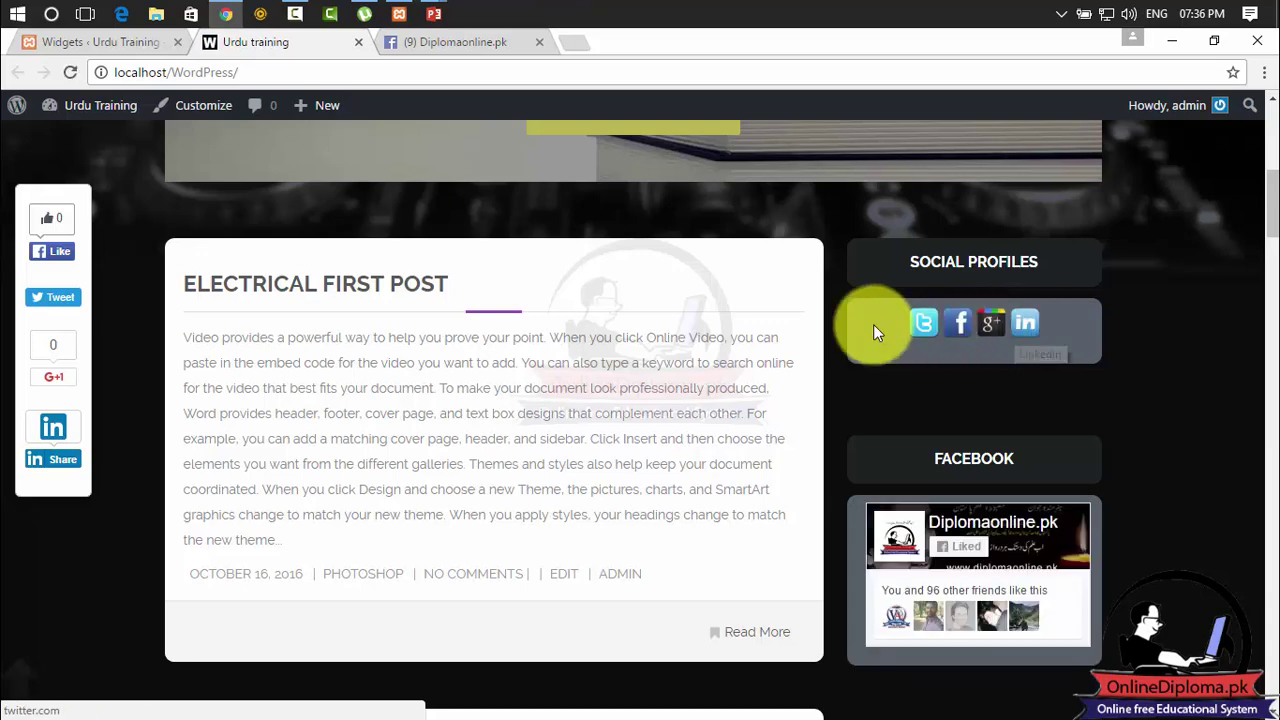
Step: Delete the Social Profiles widget from the Right Sidebar
left_click(105, 42)
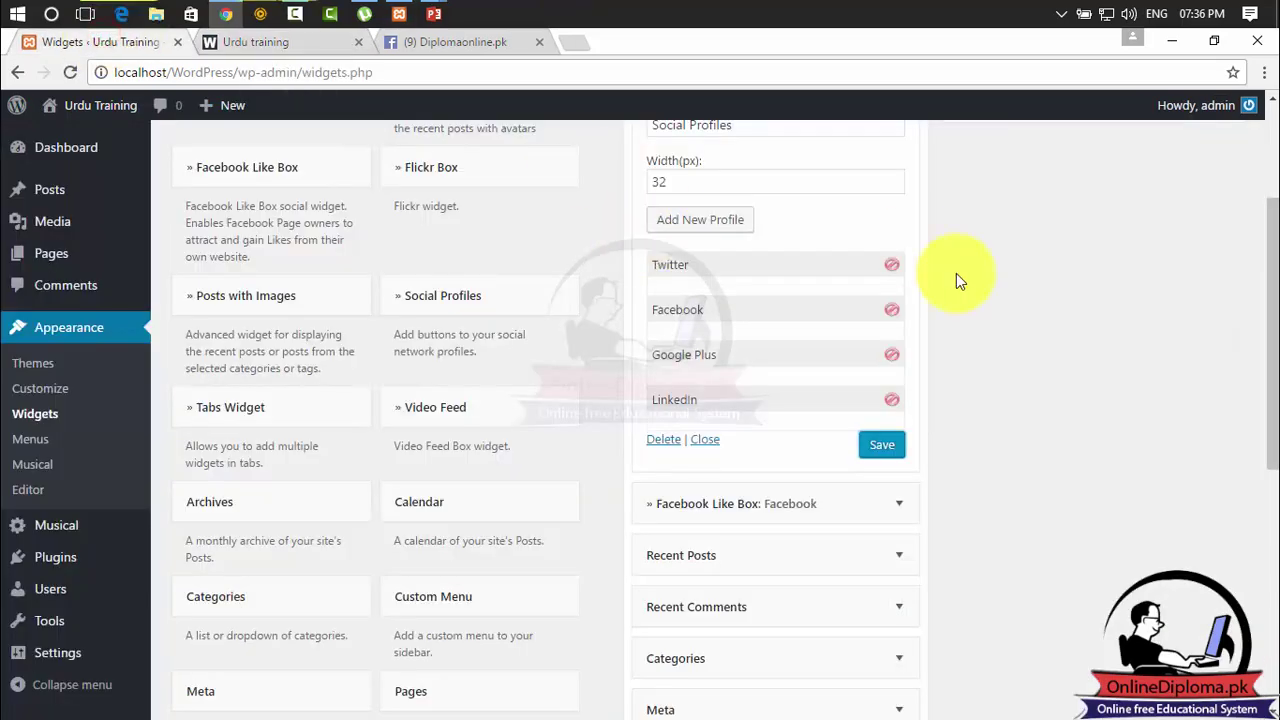
left_click(663, 440)
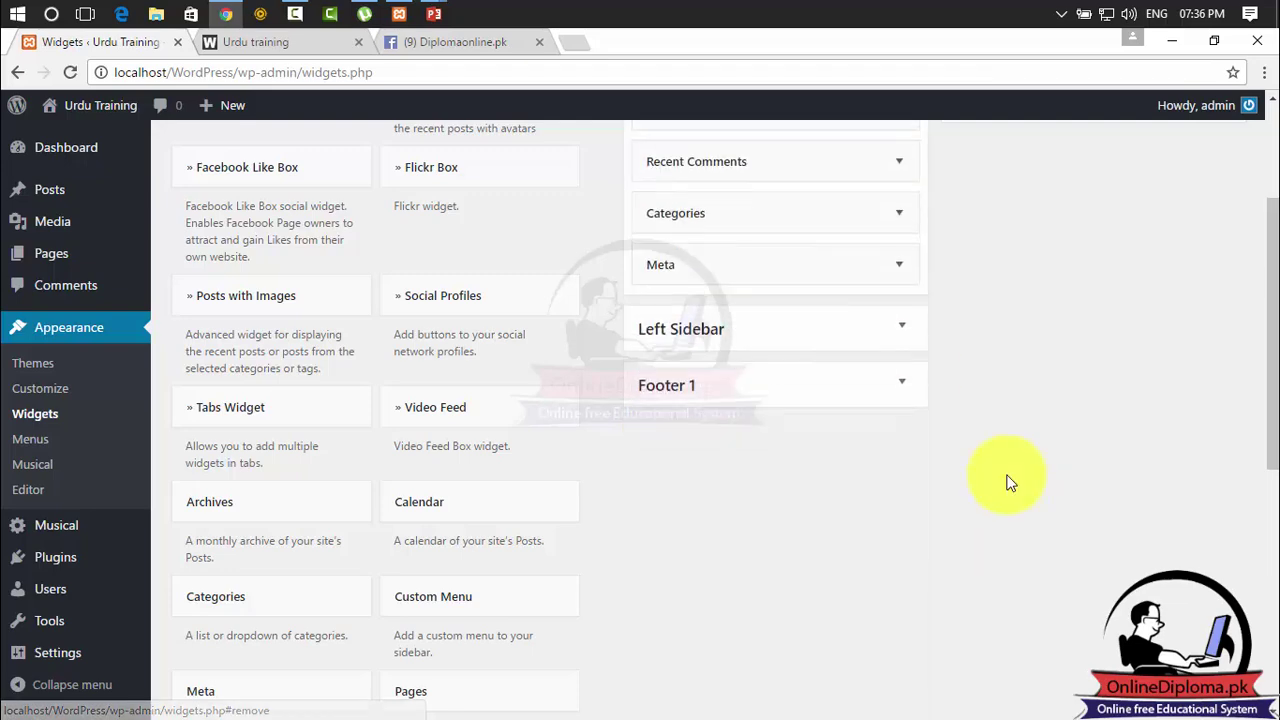
left_click_drag(1274, 345, 1257, 290)
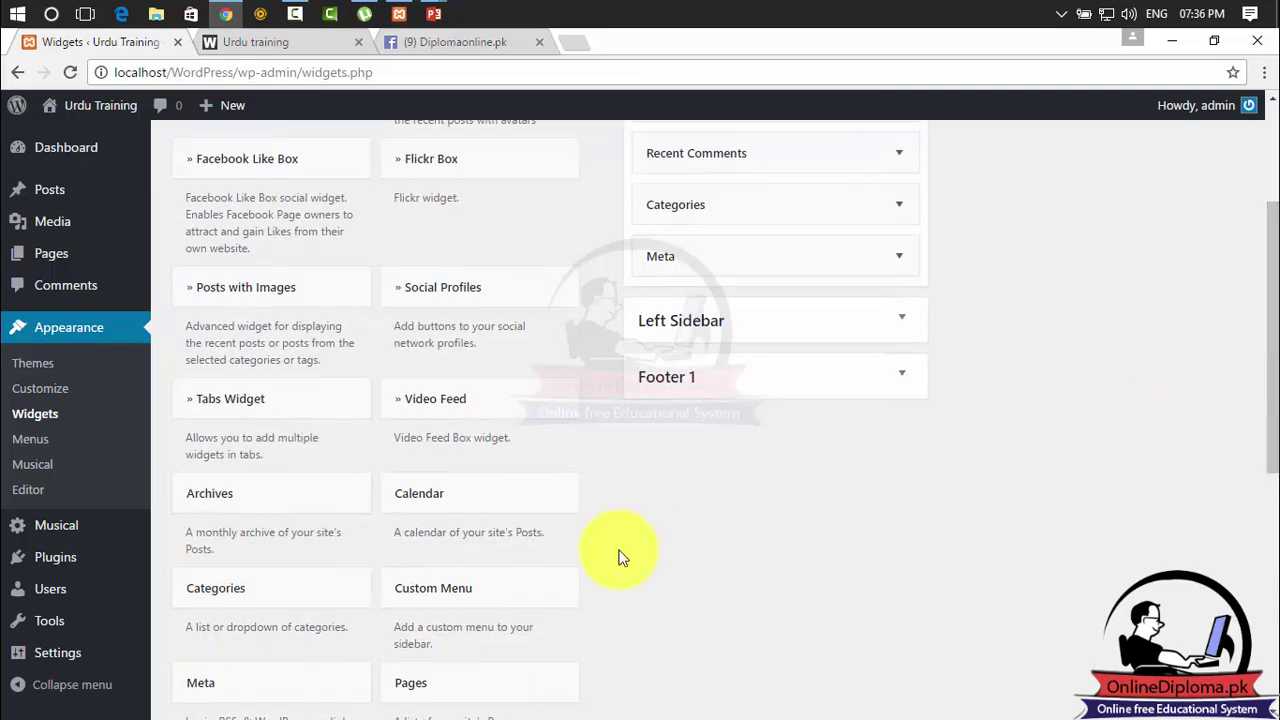
Step: Add a Calendar widget above the Facebook Like Box in the Right Sidebar, save it and check it on the live site
left_click_drag(529, 491, 786, 189)
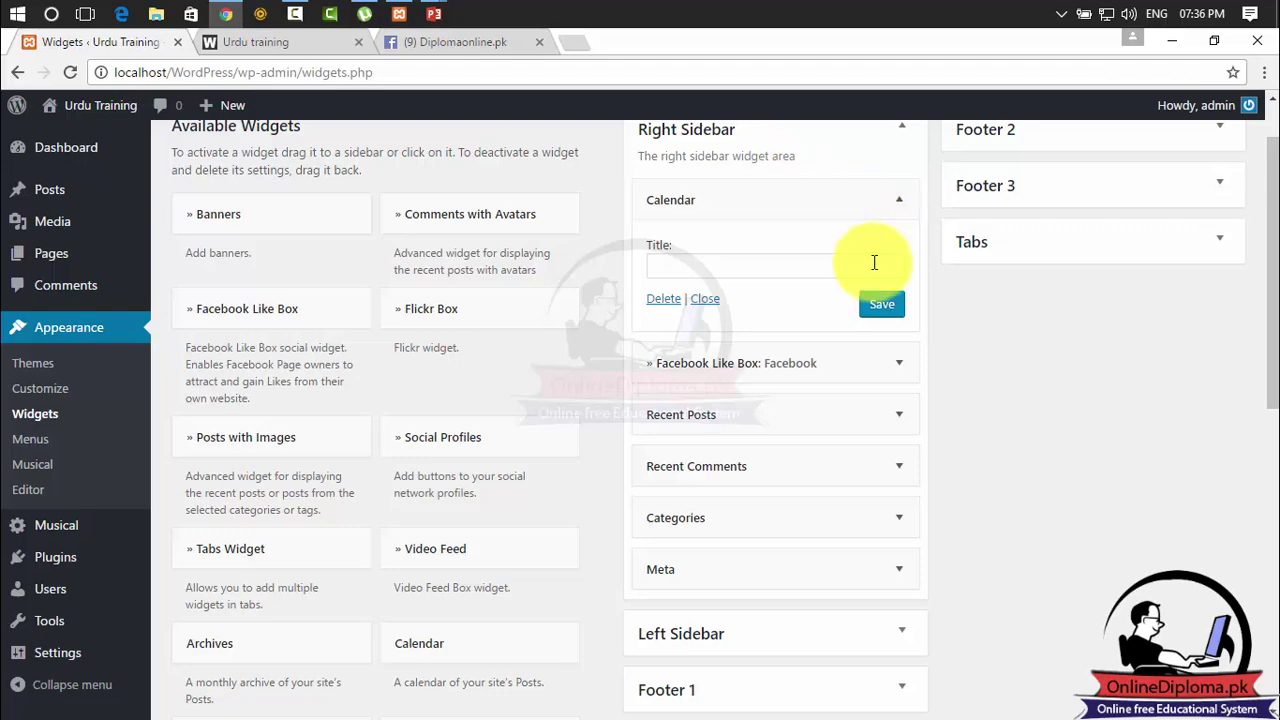
left_click(868, 306)
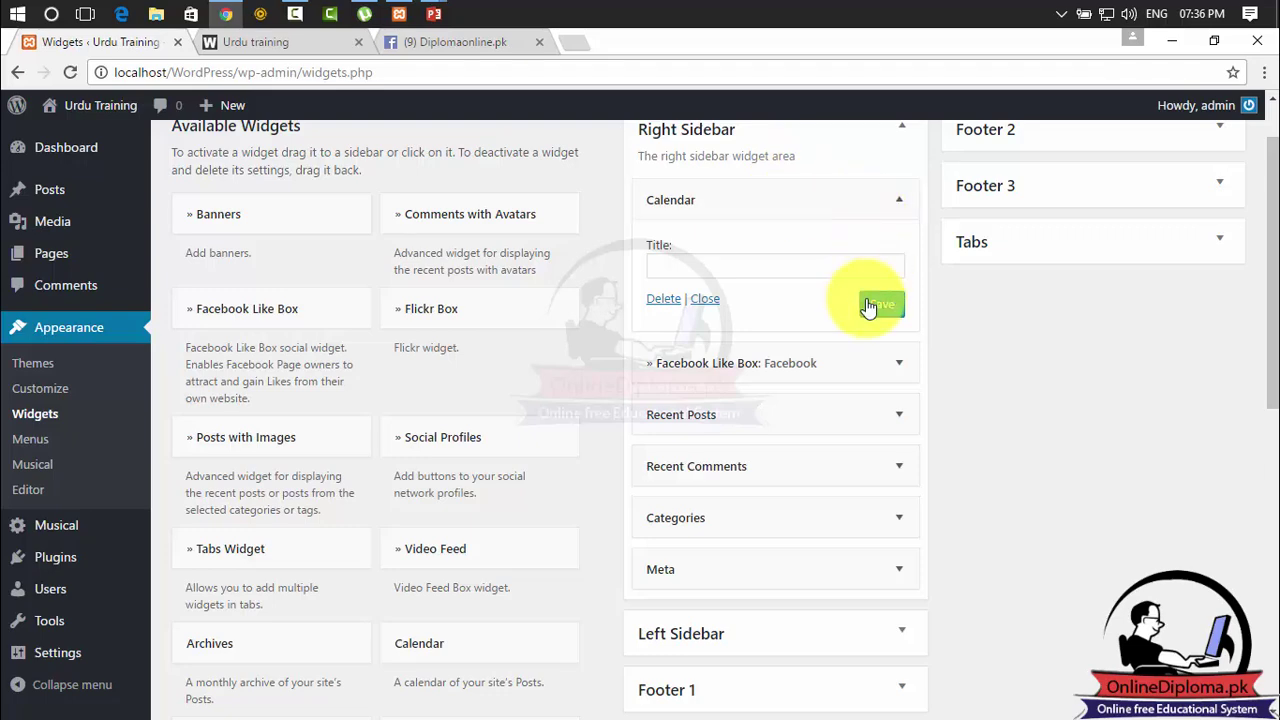
left_click(268, 42)
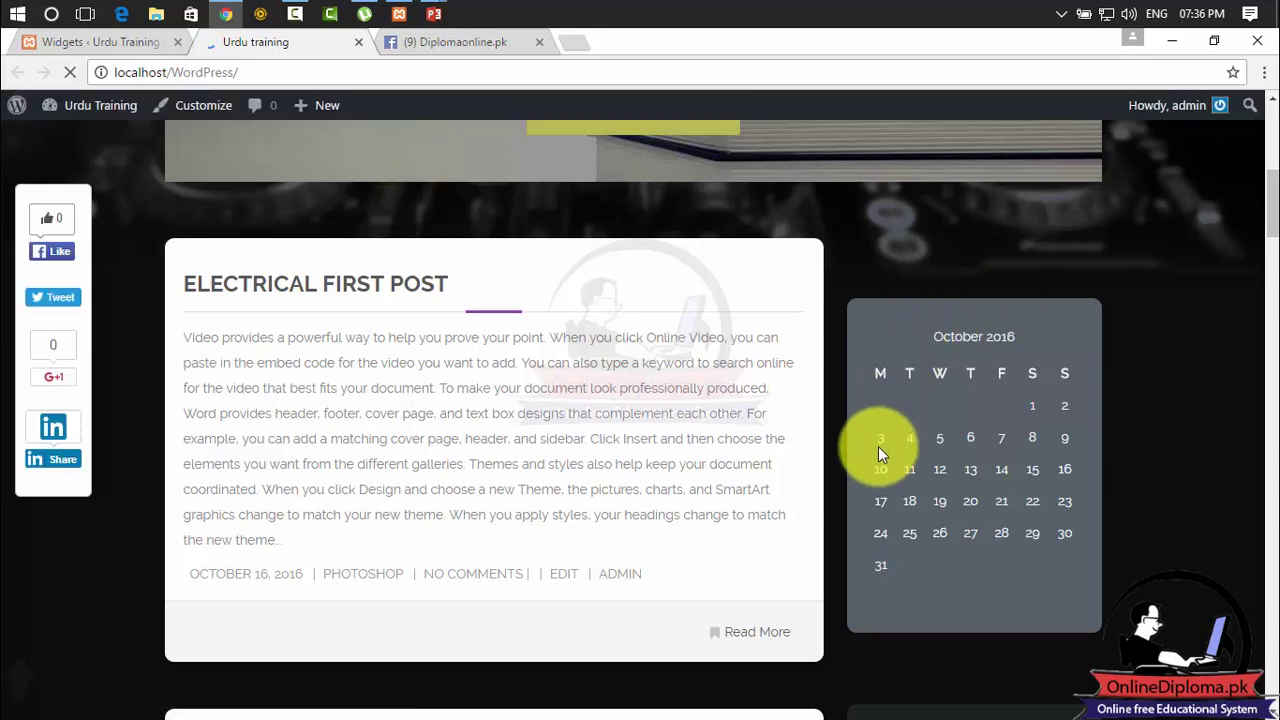
Step: Delete the Calendar and Facebook Like Box widgets from the Right Sidebar
left_click(130, 37)
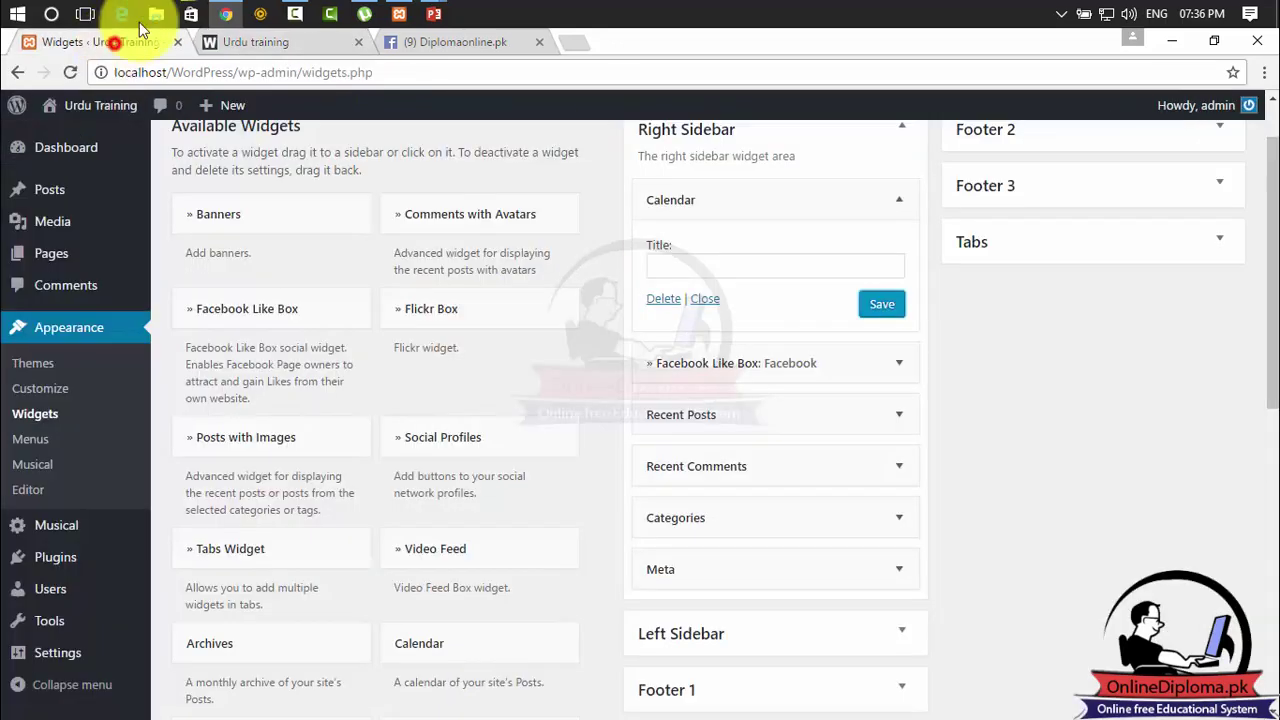
left_click(665, 300)
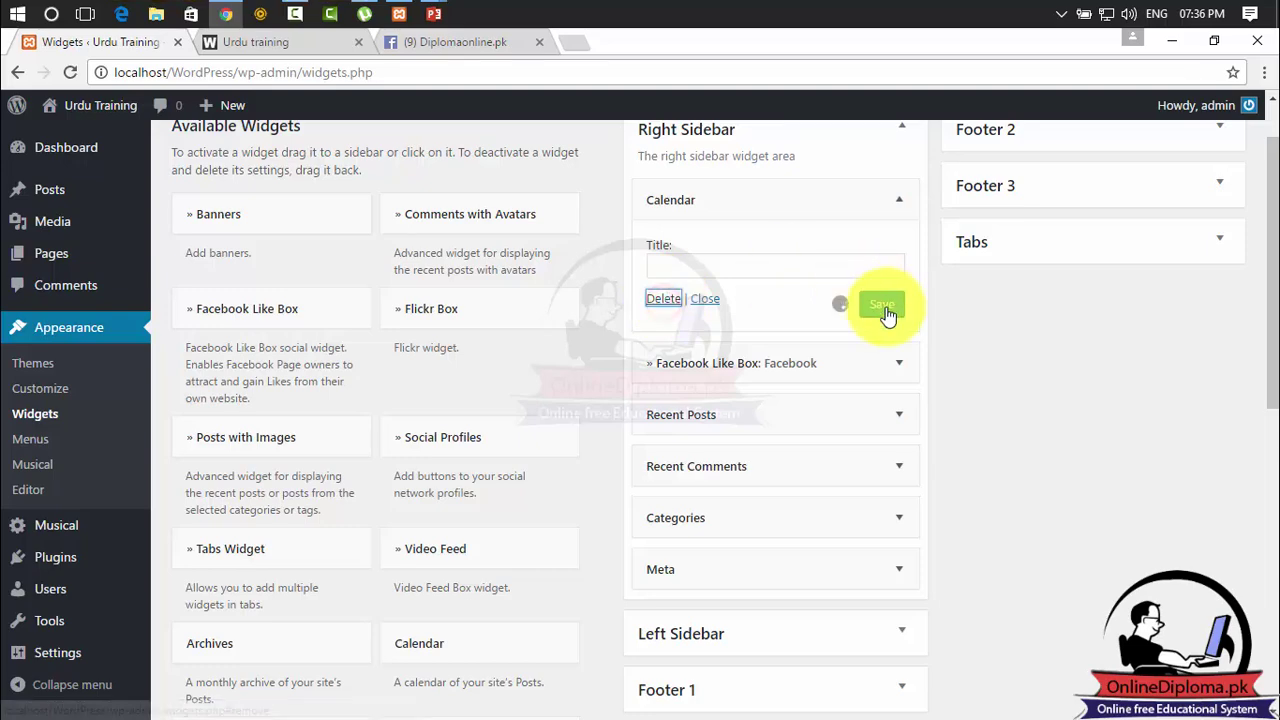
left_click(850, 197)
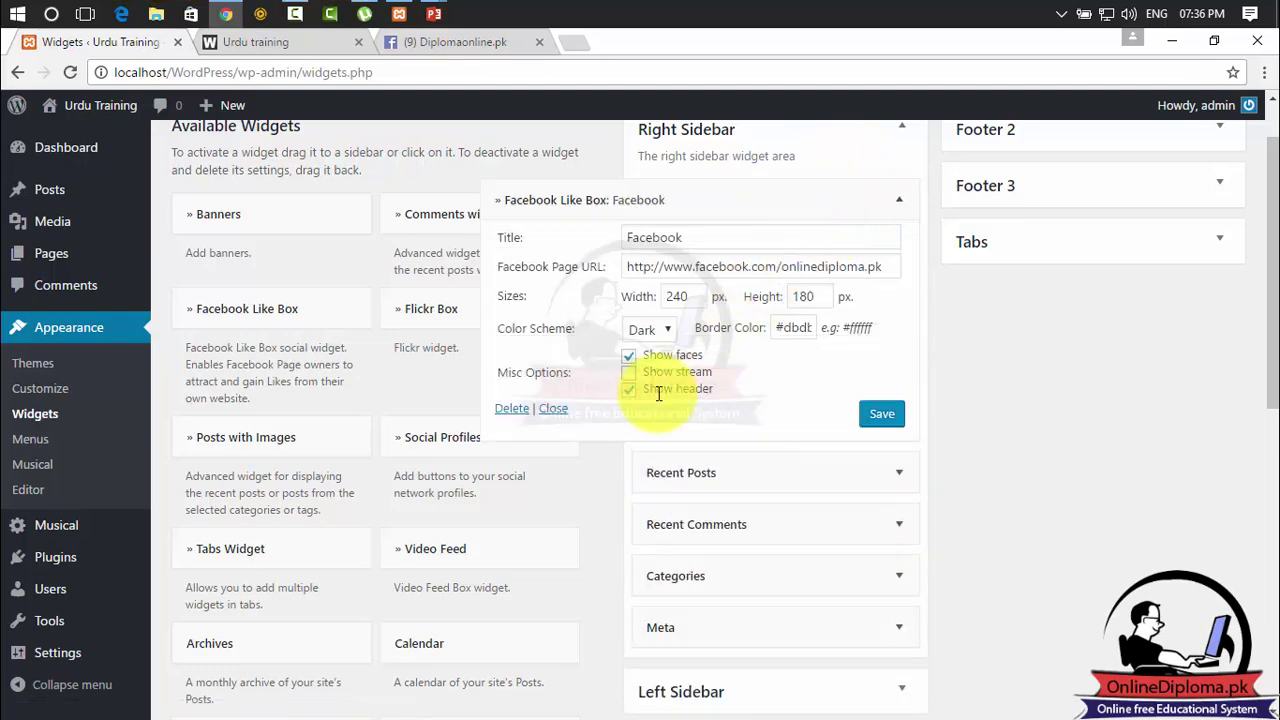
left_click(510, 409)
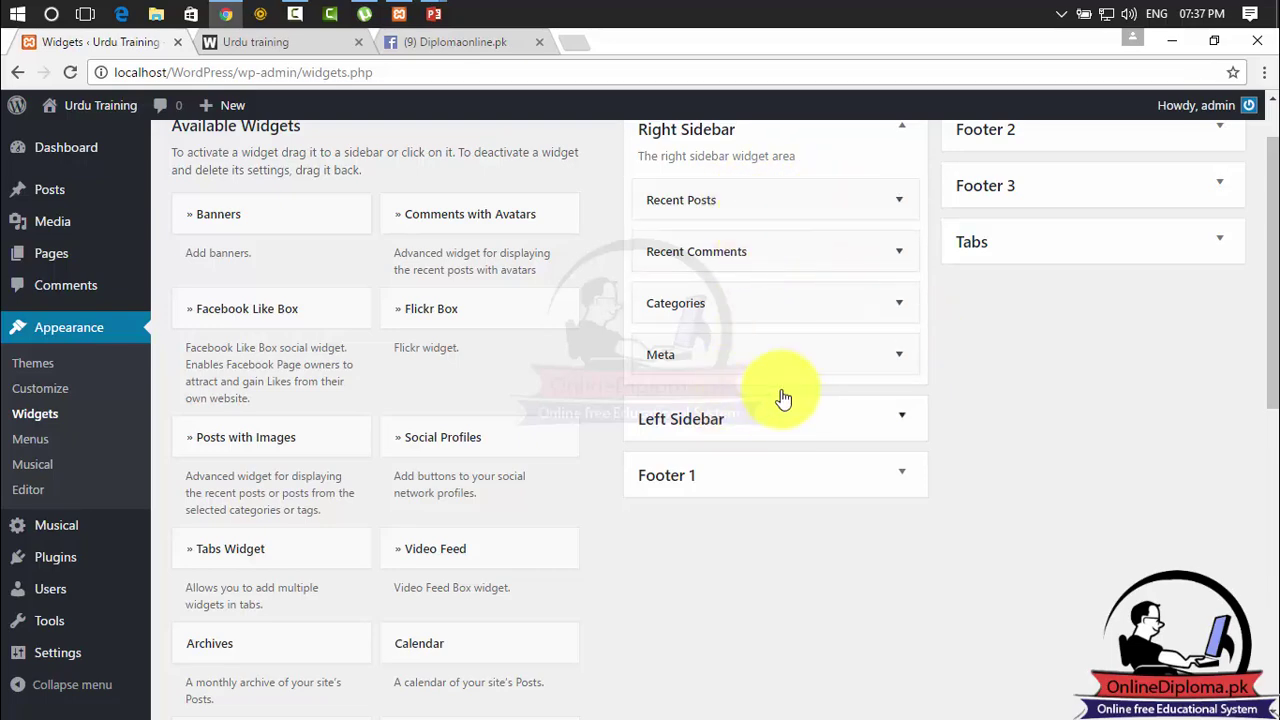
Step: Look through the available widgets and expand the Tabs, Footer 3 and Left Sidebar widget areas
left_click_drag(1274, 393, 1262, 675)
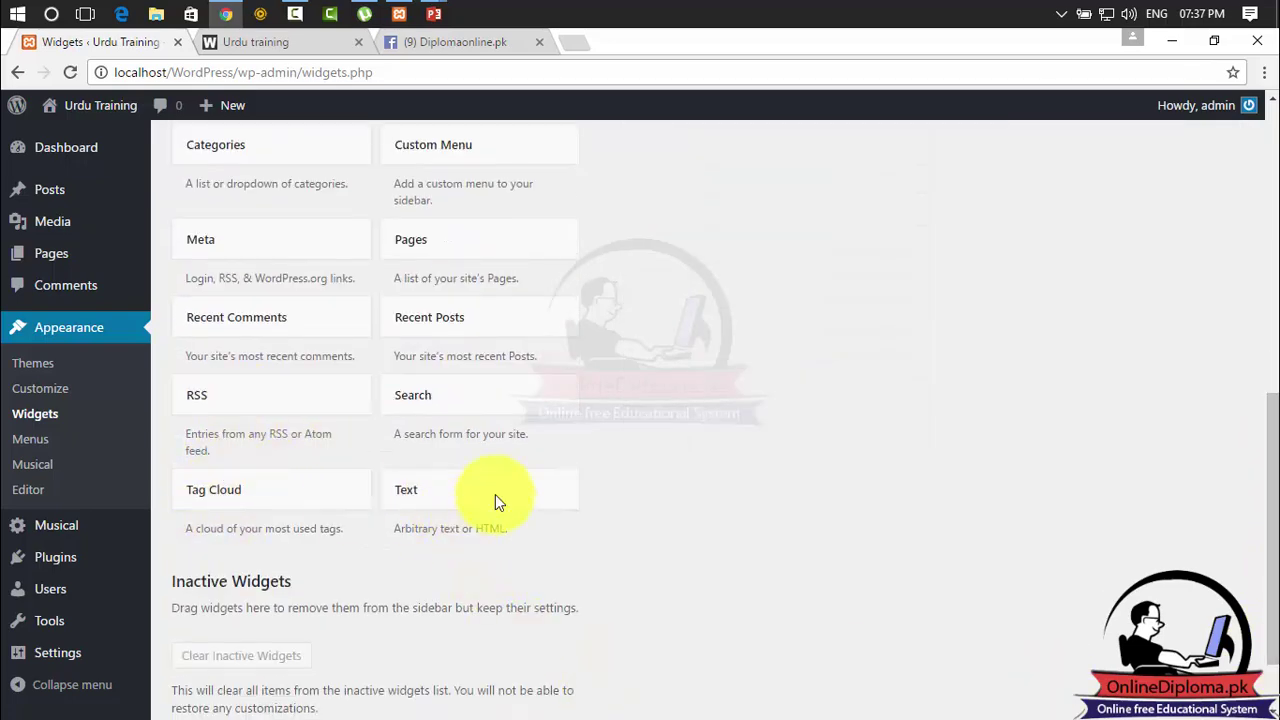
mouse_move(1275, 447)
left_mouse_down()
mouse_move(1274, 470)
mouse_move(1258, 150)
left_mouse_up()
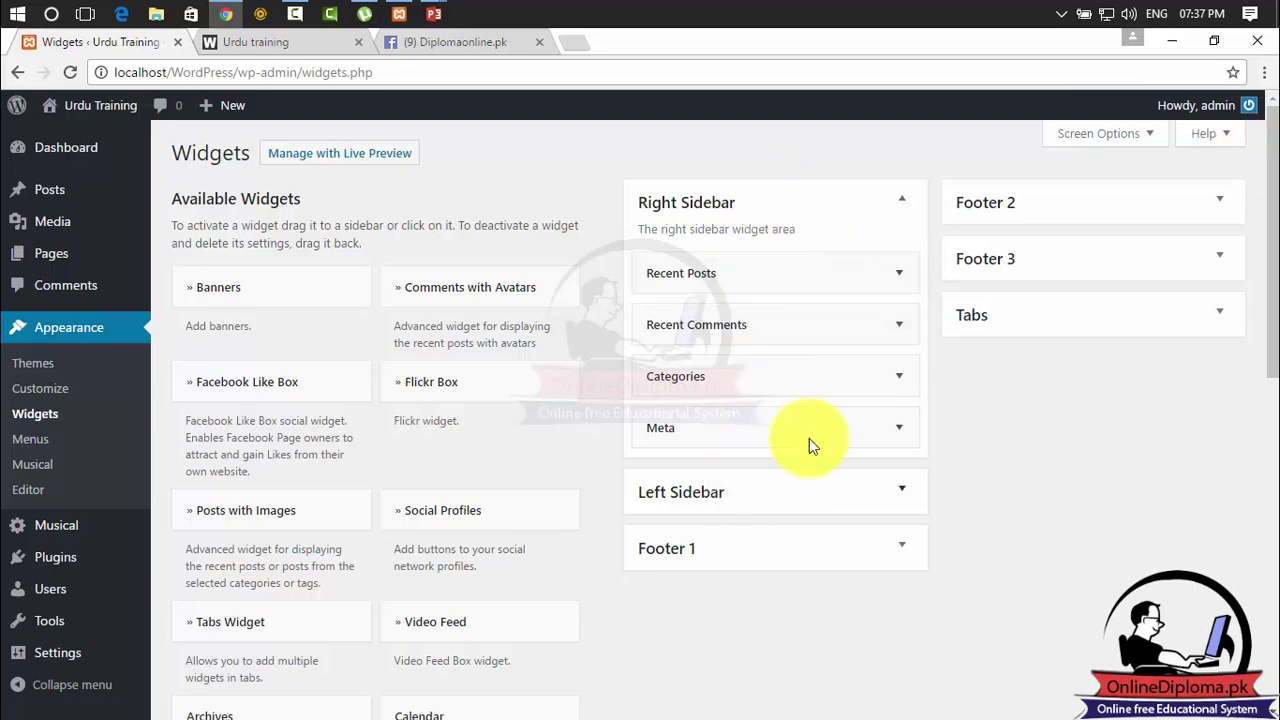
left_click(1022, 330)
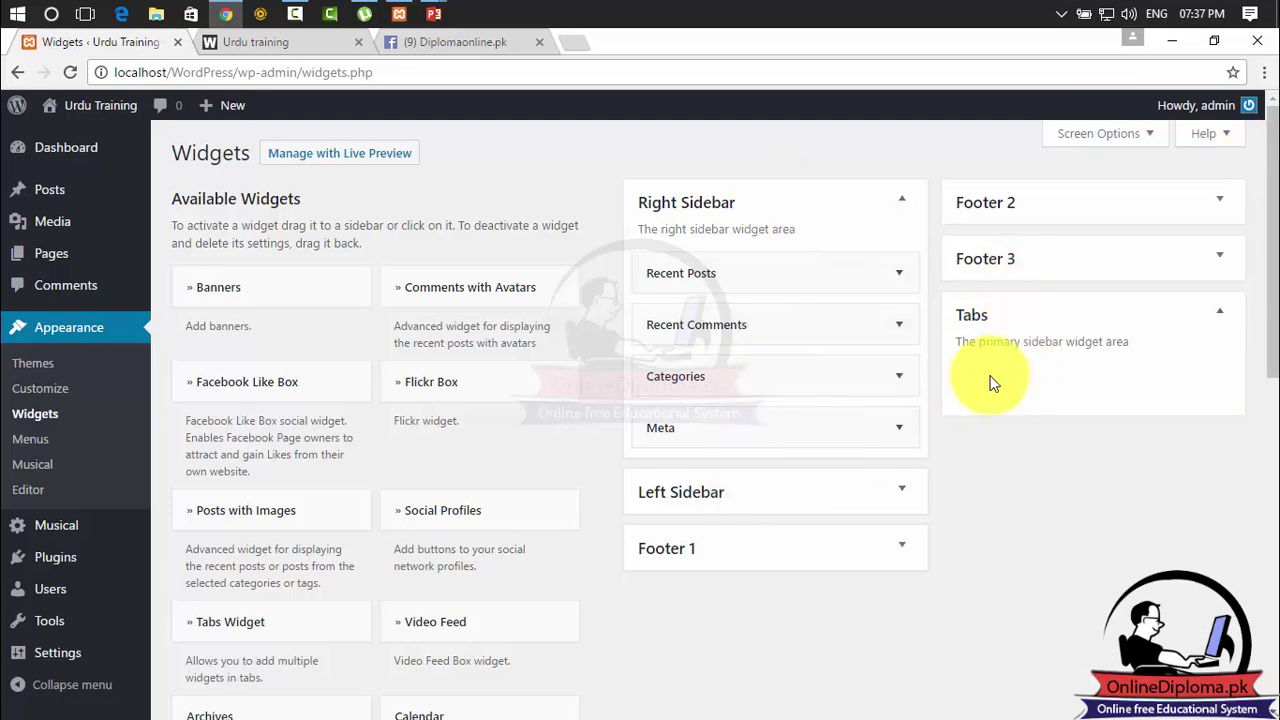
left_click(1021, 262)
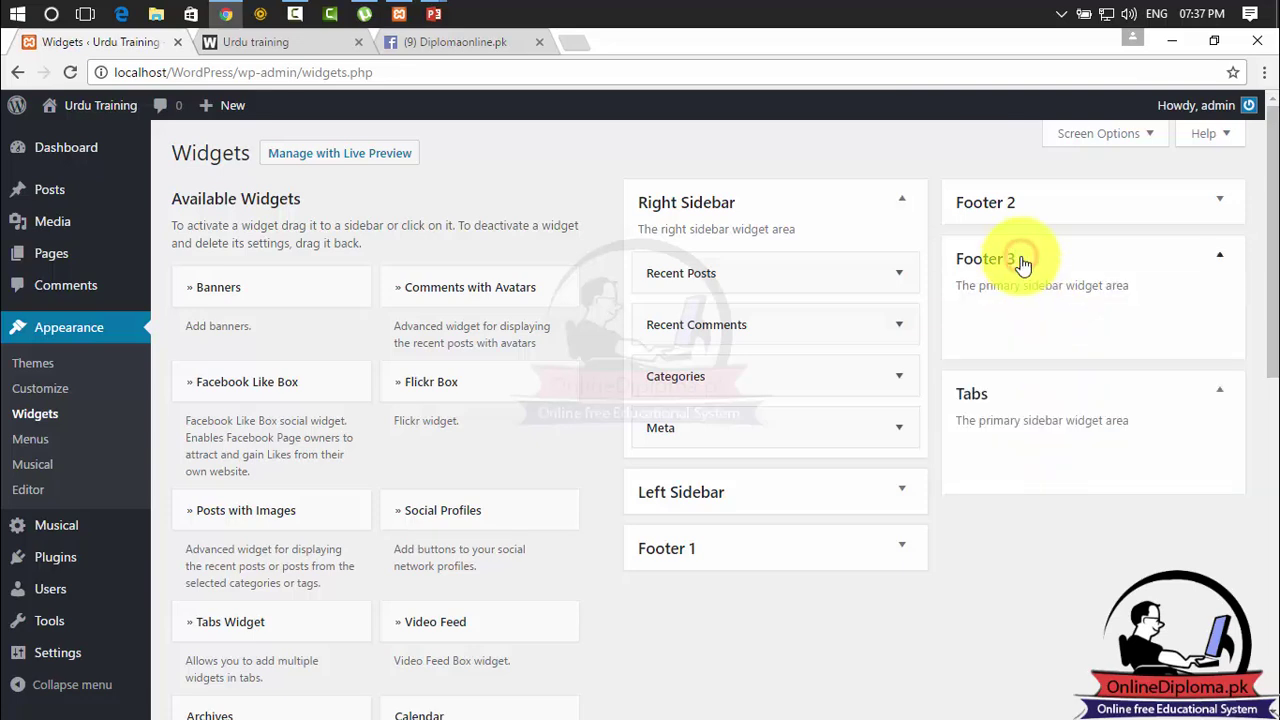
left_click(759, 512)
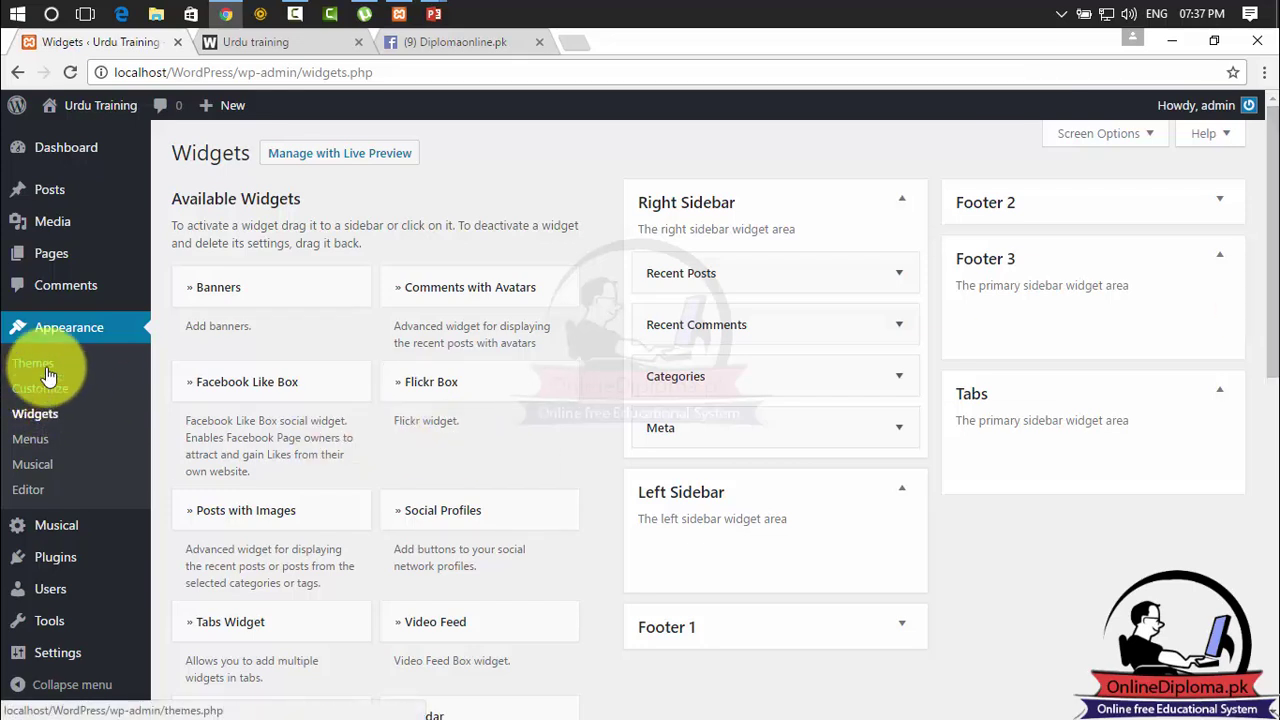
Step: Close the Facebook page and stay on the Widgets page
mouse_move(63, 537)
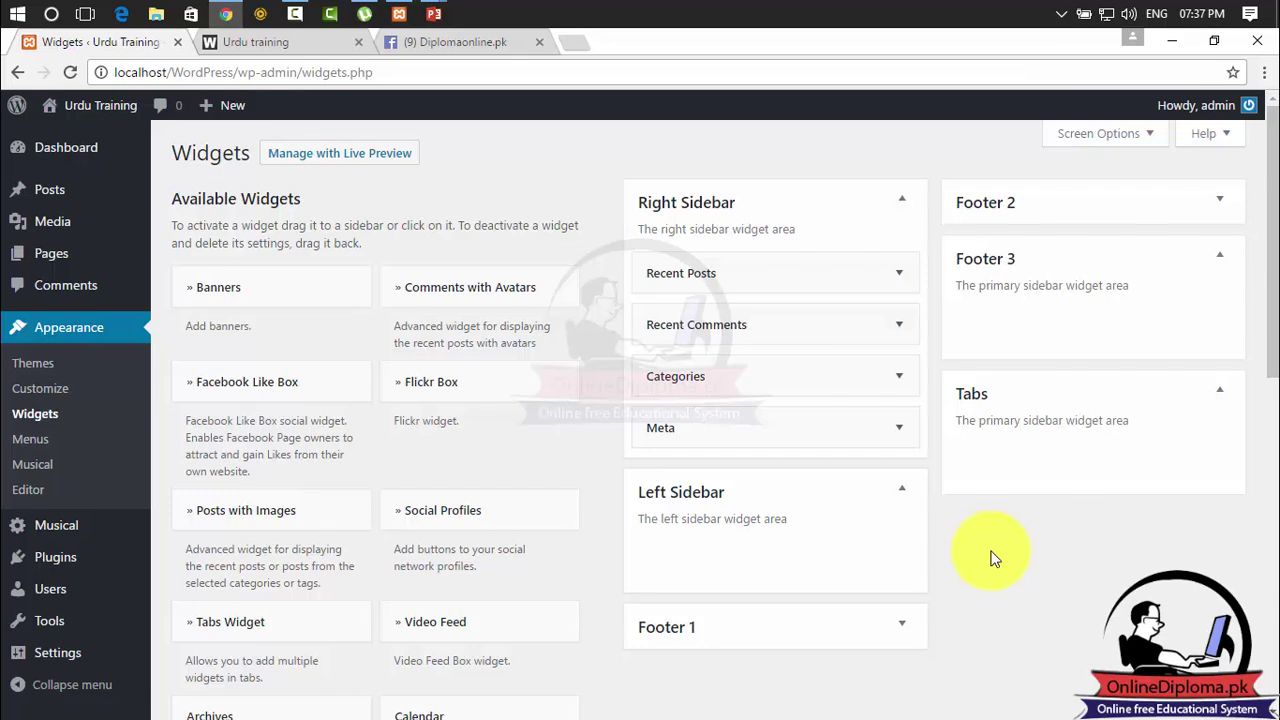
left_click(540, 43)
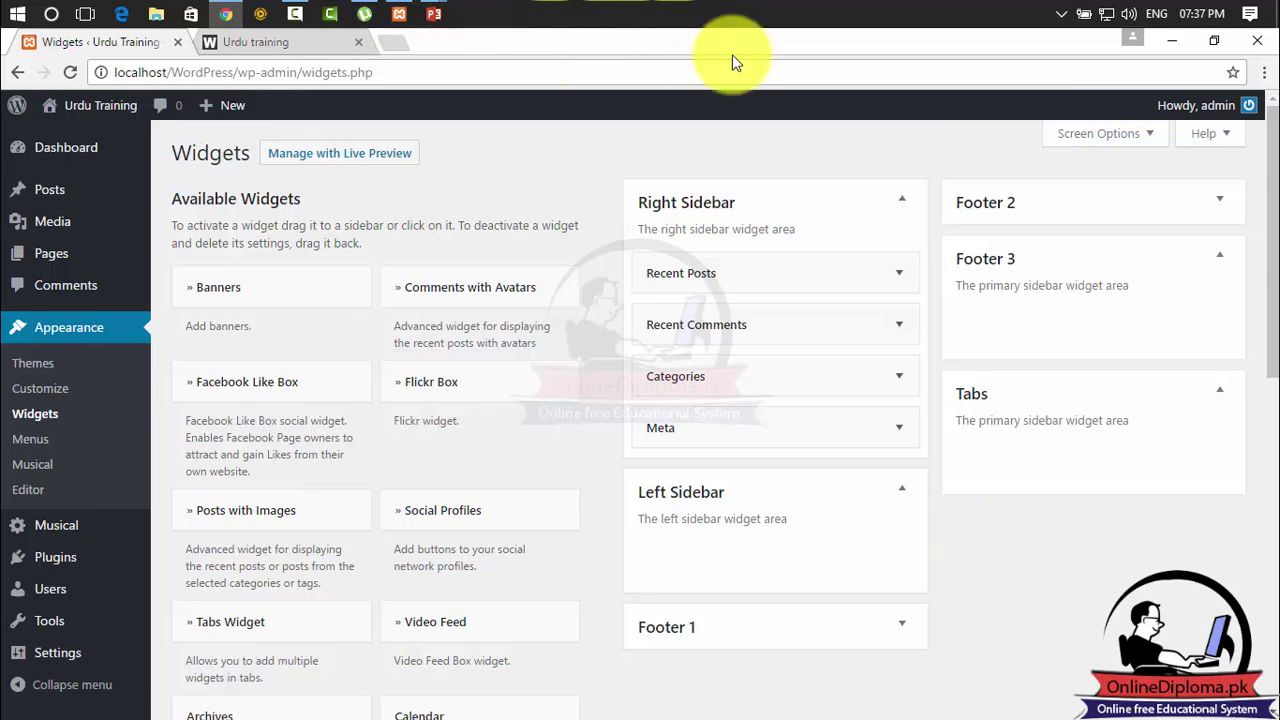